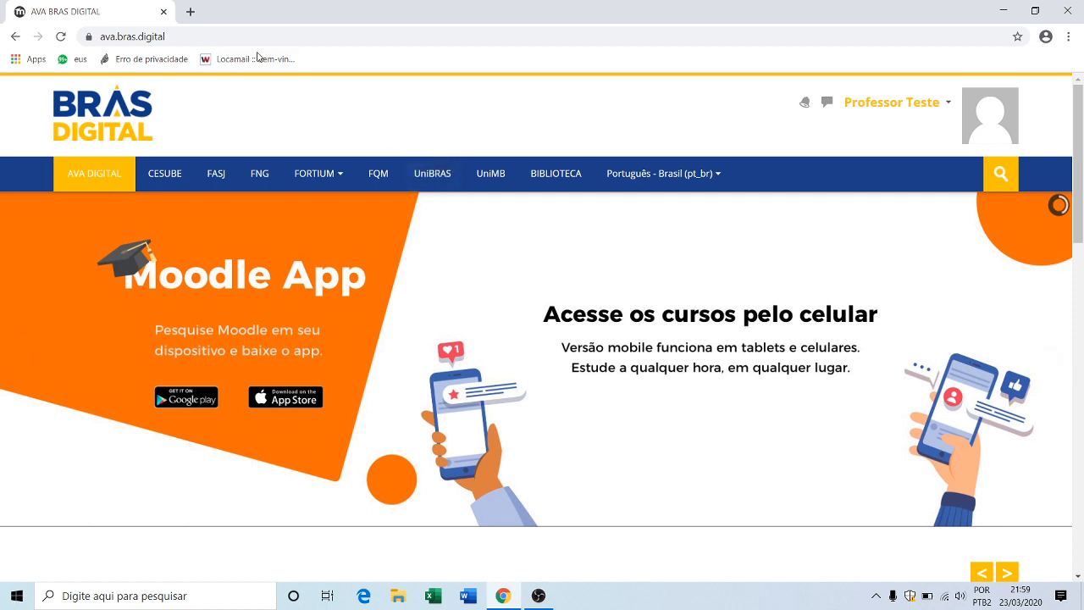
Step: Open the A1/DIR course from the EAD category of UNIBRAS
{"action": "left_click", "coordinate": [364, 36]}
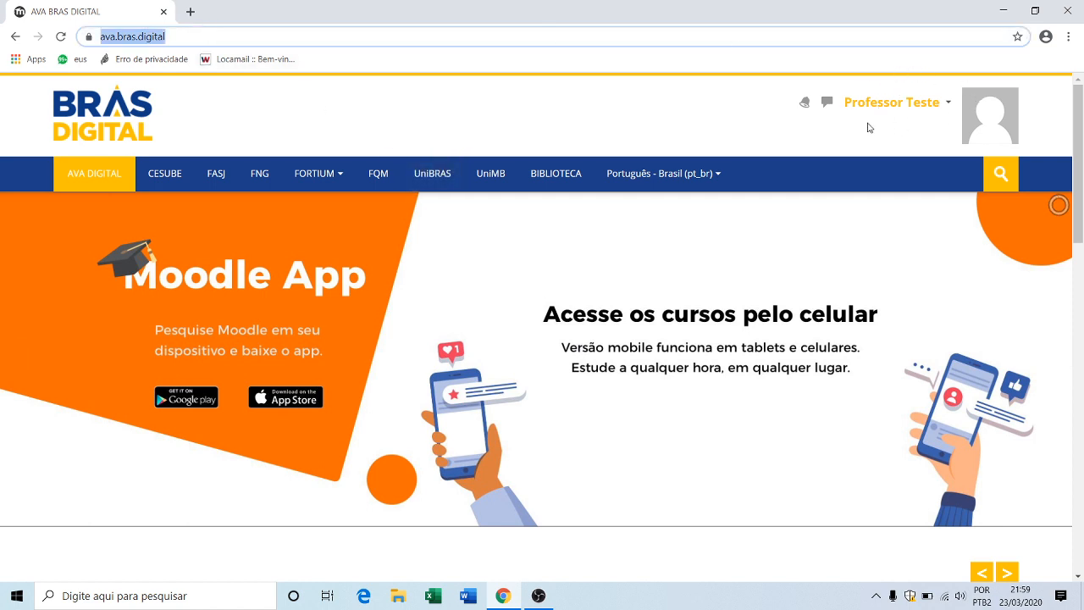
{"action": "scroll", "coordinate": [724, 262], "scroll_direction": "down", "scroll_amount": 10}
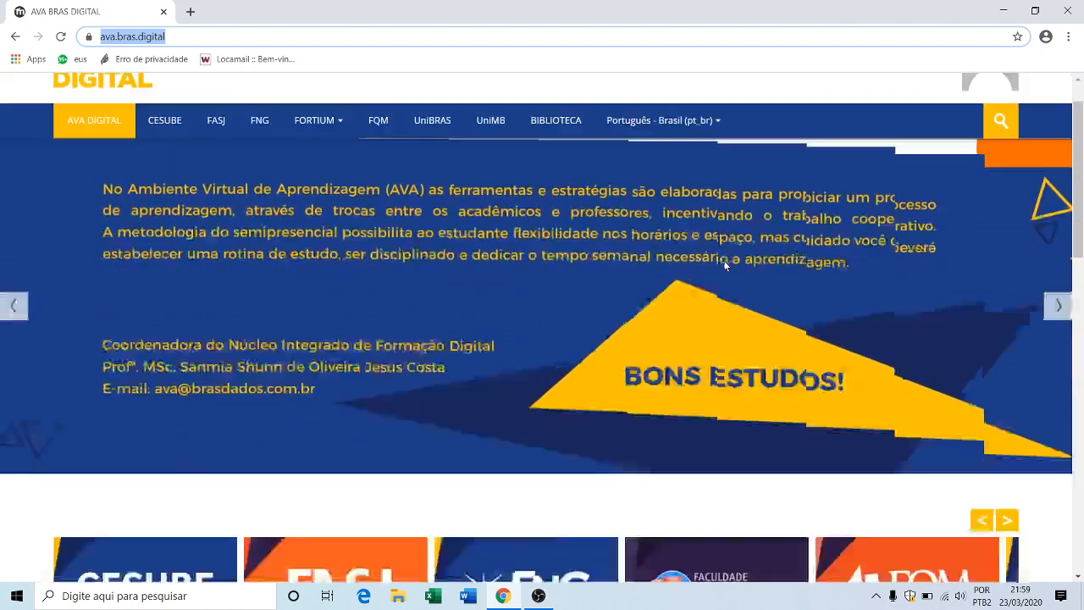
{"action": "scroll", "coordinate": [724, 265], "scroll_direction": "down", "scroll_amount": 3}
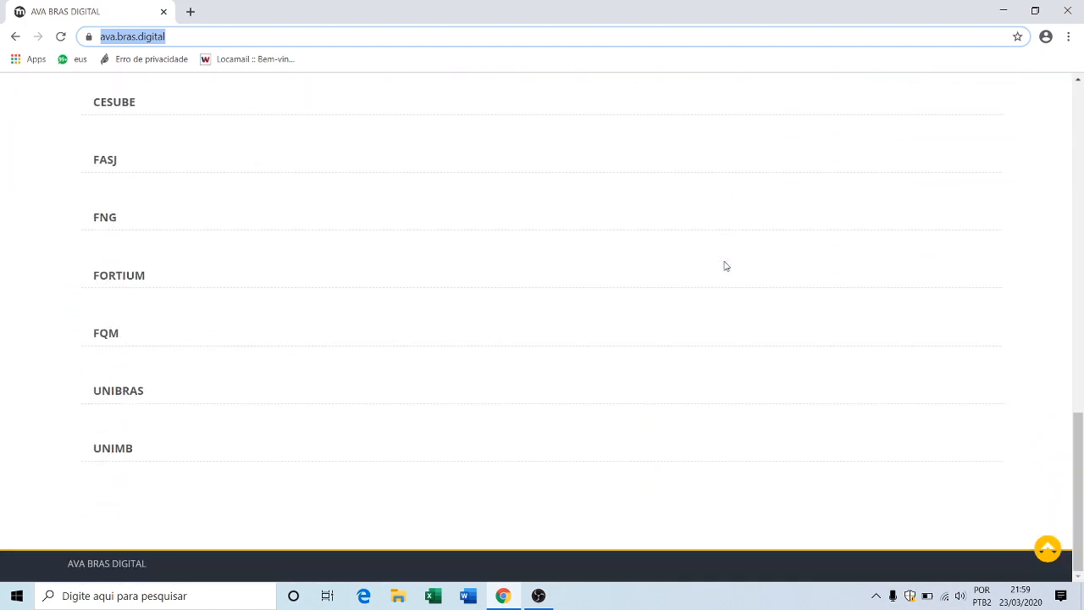
{"action": "left_click", "coordinate": [122, 390]}
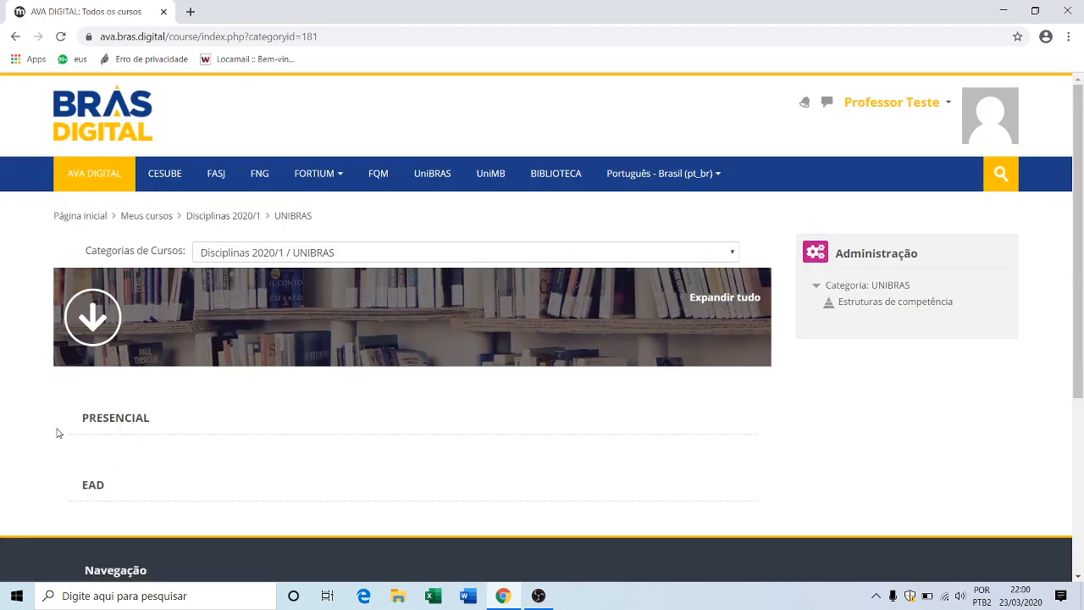
{"action": "left_click", "coordinate": [93, 486]}
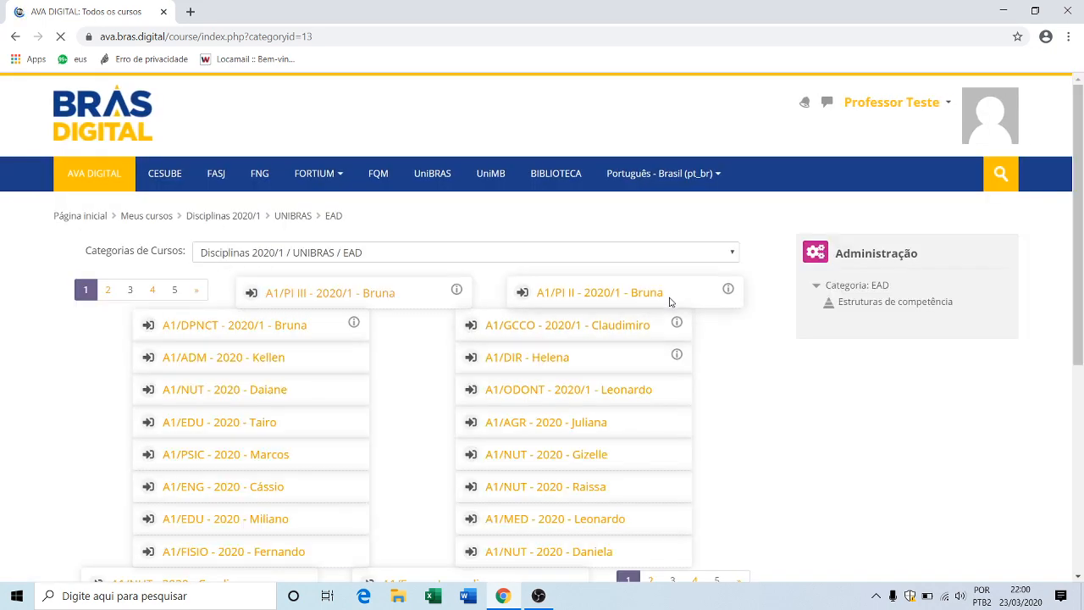
{"action": "scroll", "coordinate": [559, 288], "scroll_direction": "down", "scroll_amount": 1}
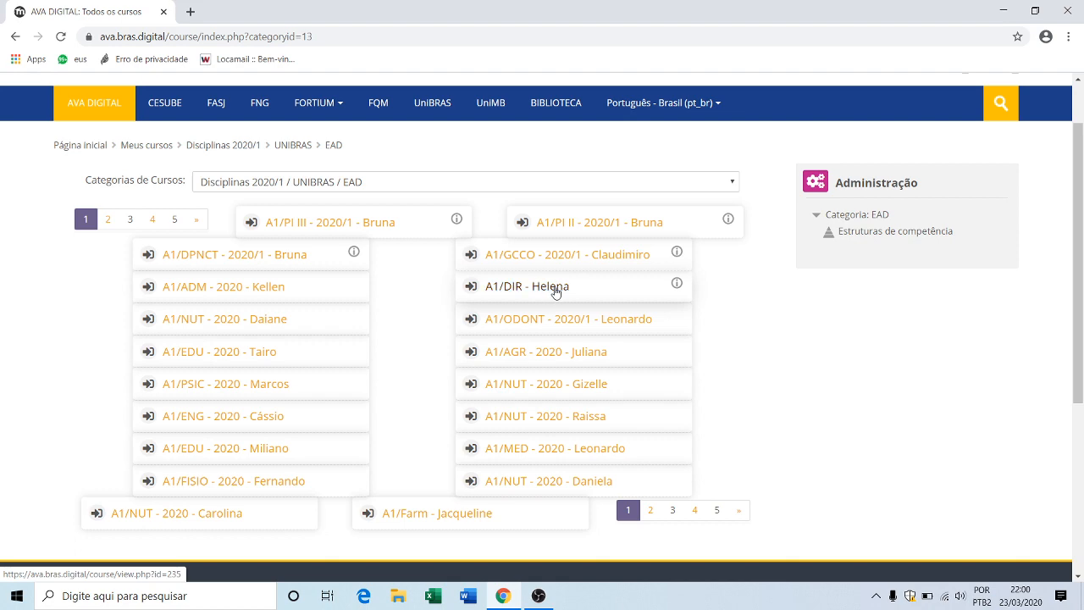
{"action": "left_click", "coordinate": [556, 293]}
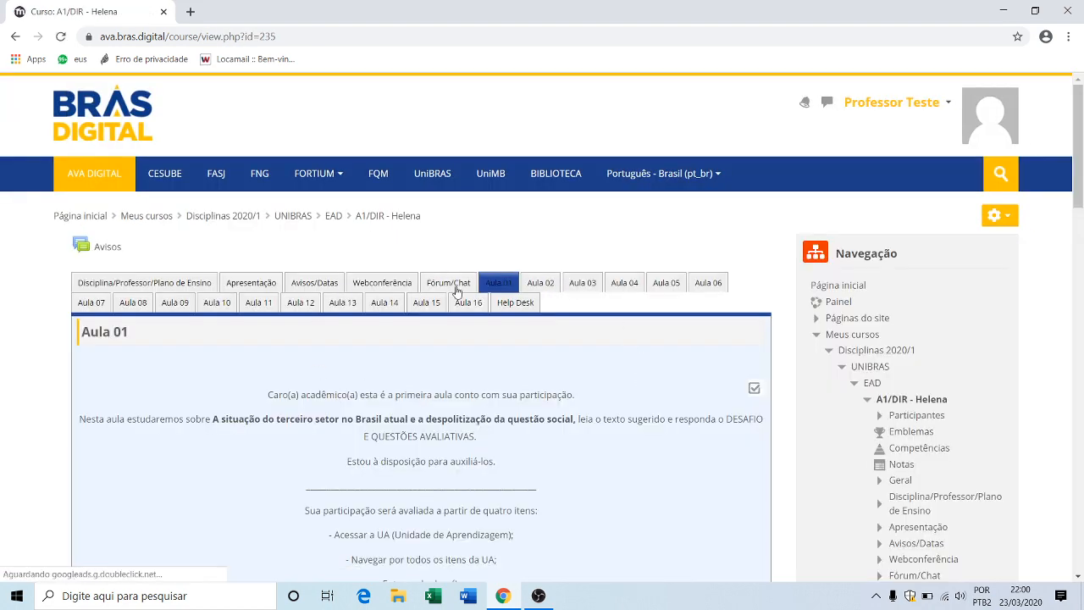
Step: Review the Aula 01 section's content and turn on editing for the A1/DIR course
{"action": "scroll", "coordinate": [627, 423], "scroll_direction": "down", "scroll_amount": 2}
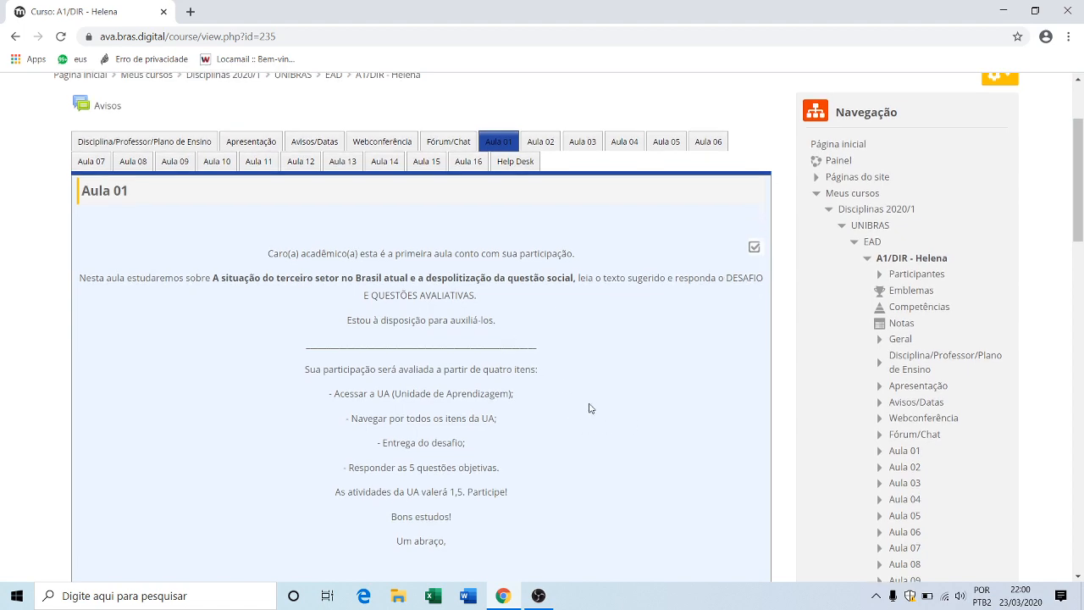
{"action": "scroll", "coordinate": [588, 407], "scroll_direction": "down", "scroll_amount": 3}
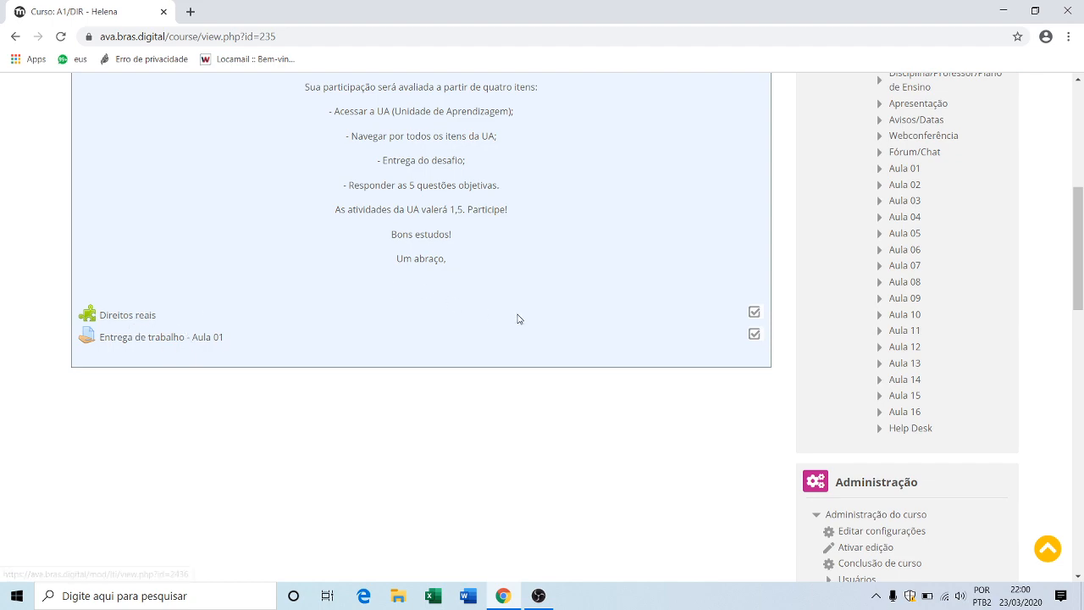
{"action": "scroll", "coordinate": [516, 315], "scroll_direction": "up", "scroll_amount": 3}
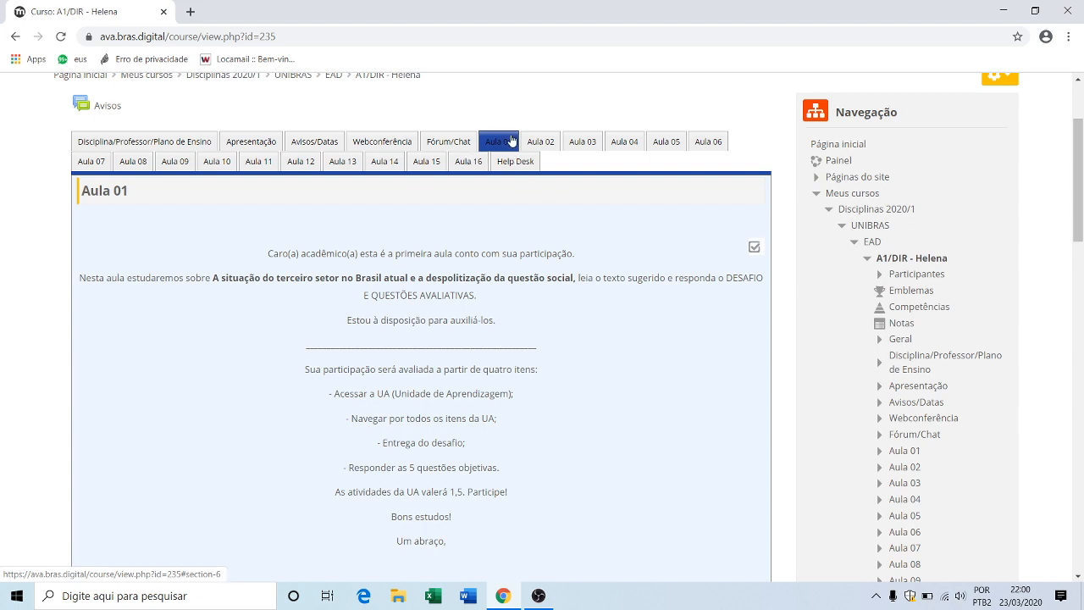
{"action": "scroll", "coordinate": [571, 406], "scroll_direction": "down", "scroll_amount": 4}
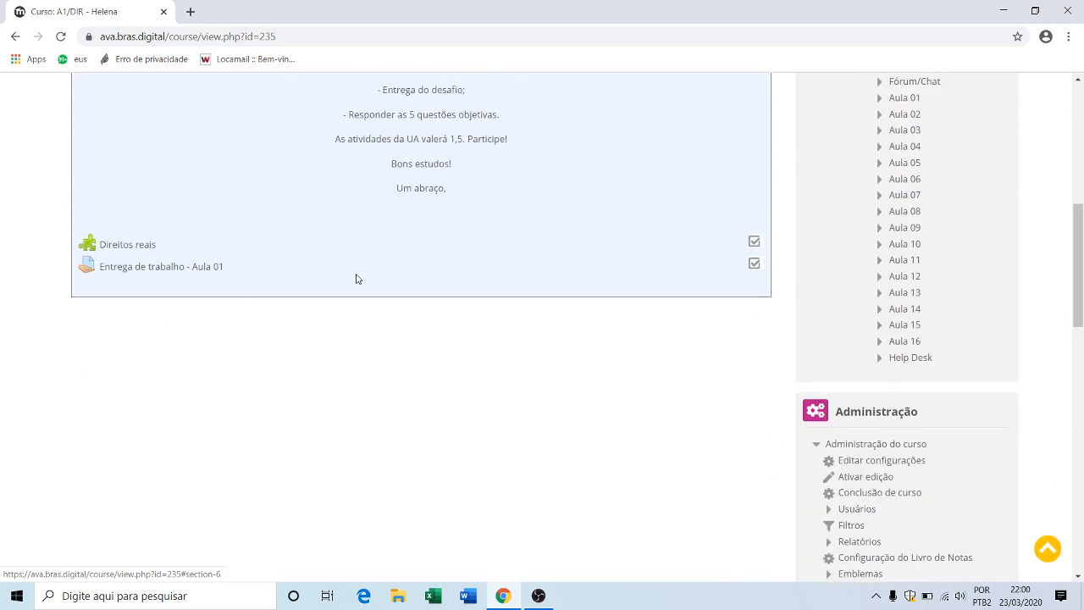
{"action": "scroll", "coordinate": [542, 269], "scroll_direction": "up", "scroll_amount": 5}
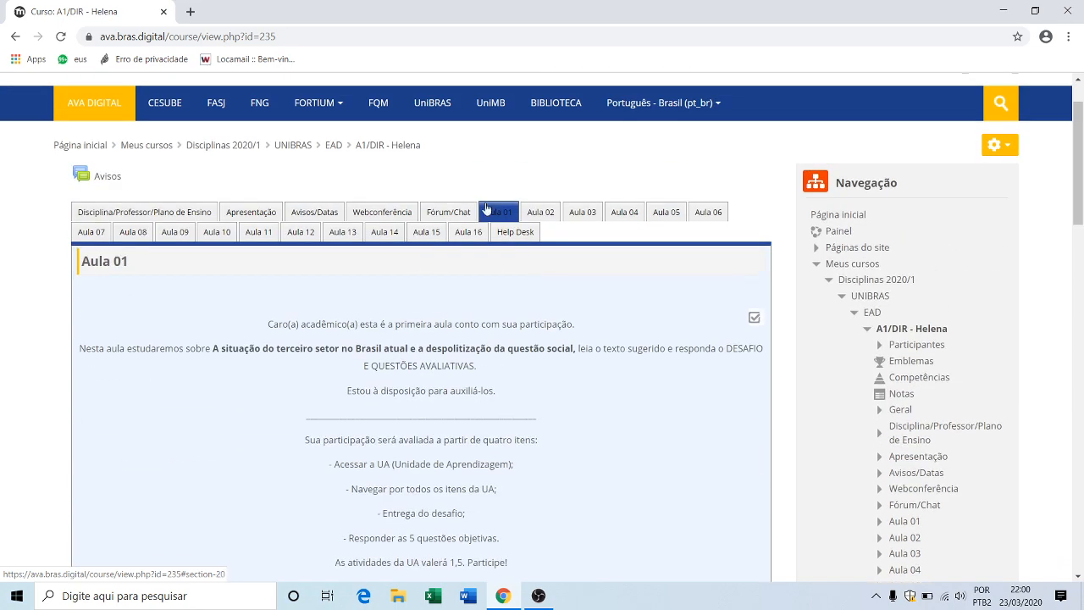
{"action": "left_click", "coordinate": [1008, 147]}
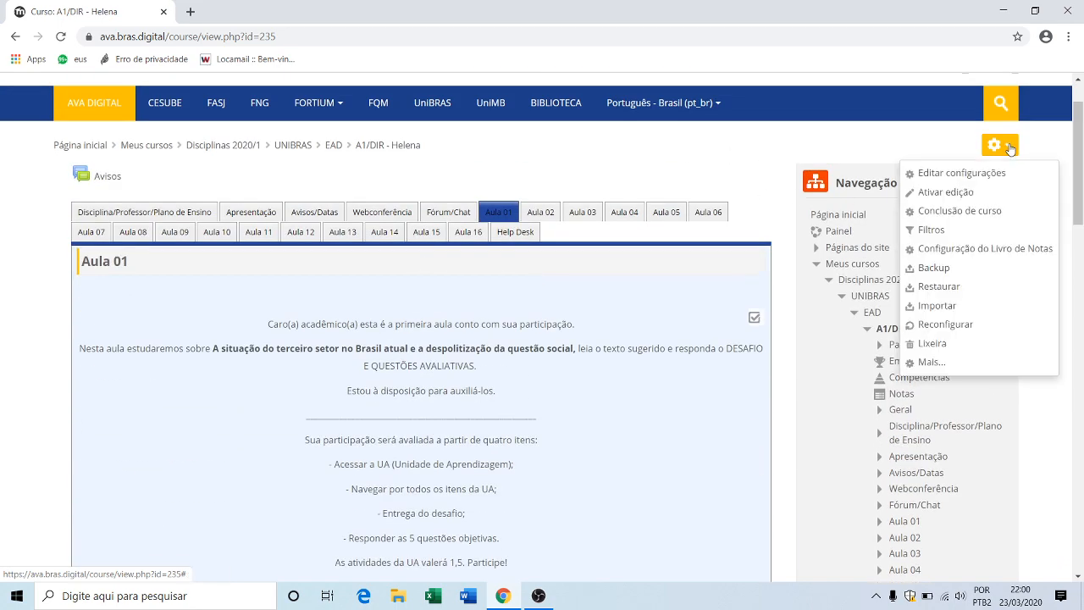
{"action": "left_click", "coordinate": [945, 192]}
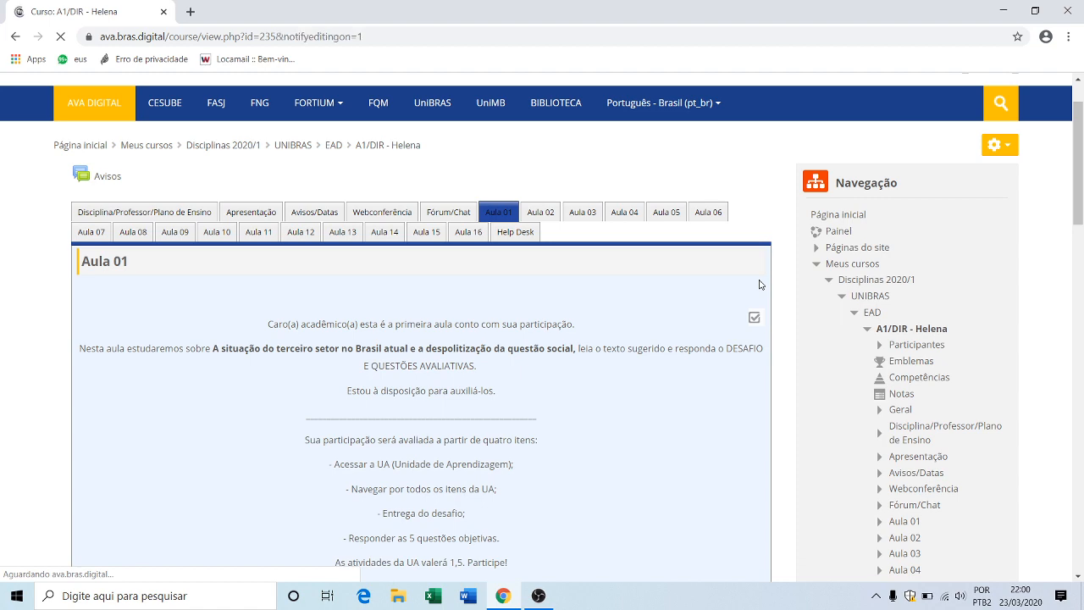
Step: Add a new Questionário activity to the Aula 01 section
{"action": "scroll", "coordinate": [558, 387], "scroll_direction": "down", "scroll_amount": 7}
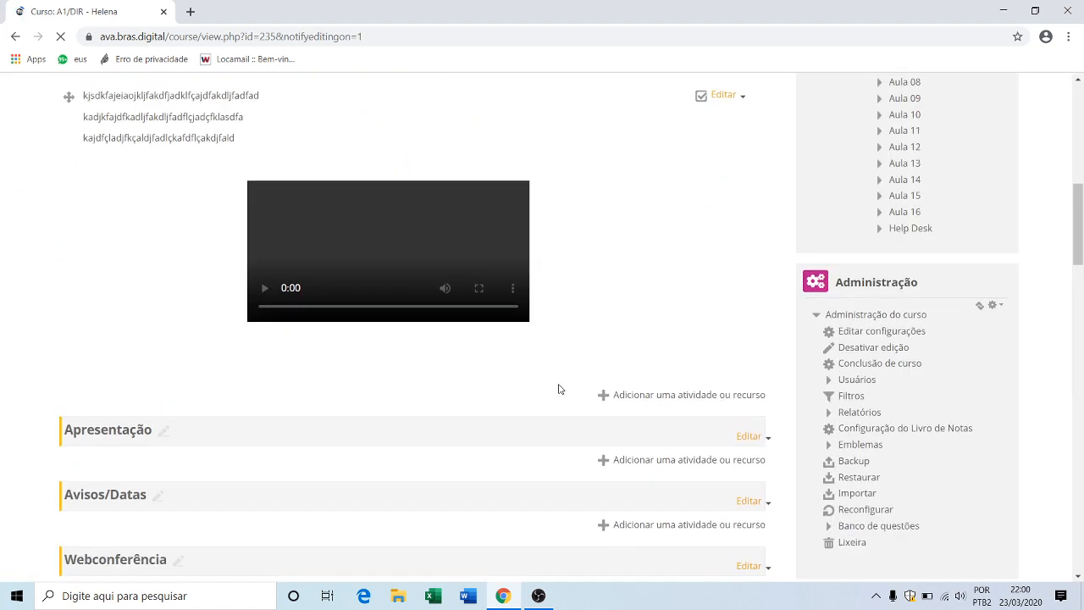
{"action": "scroll", "coordinate": [557, 387], "scroll_direction": "down", "scroll_amount": 6}
{"action": "scroll", "coordinate": [449, 377], "scroll_direction": "down", "scroll_amount": 2}
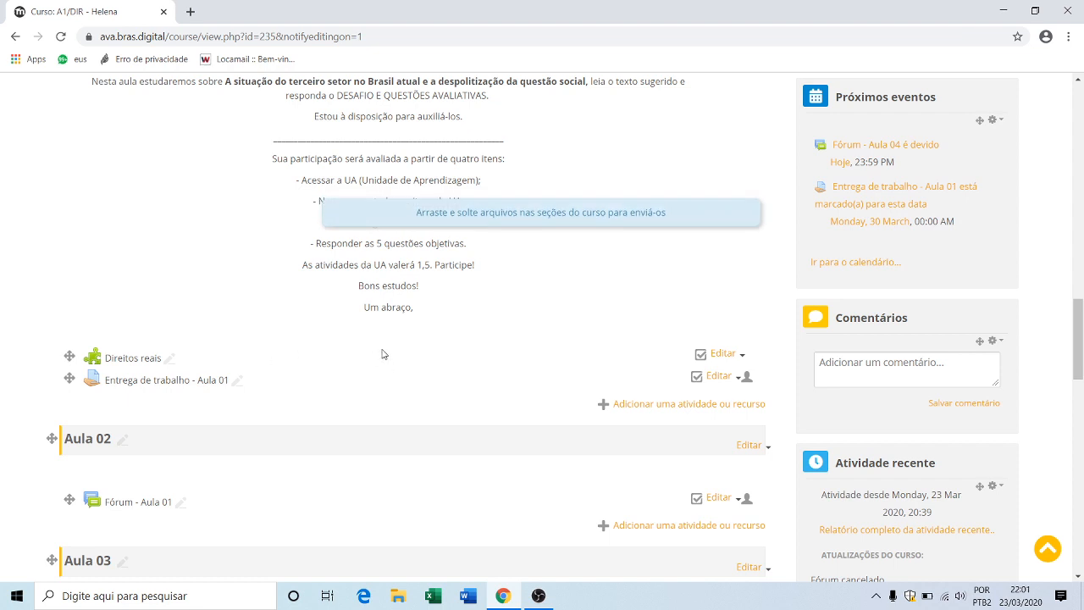
{"action": "left_click", "coordinate": [669, 405]}
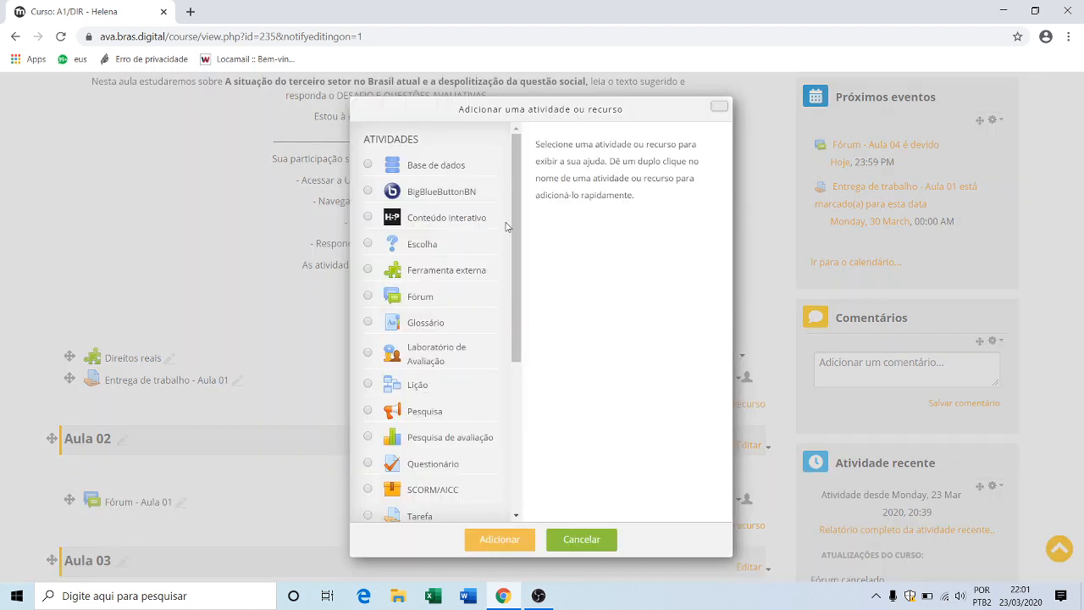
{"action": "left_click_drag", "start_coordinate": [522, 216], "coordinate": [522, 248]}
{"action": "scroll", "coordinate": [423, 356], "scroll_direction": "down", "scroll_amount": 2}
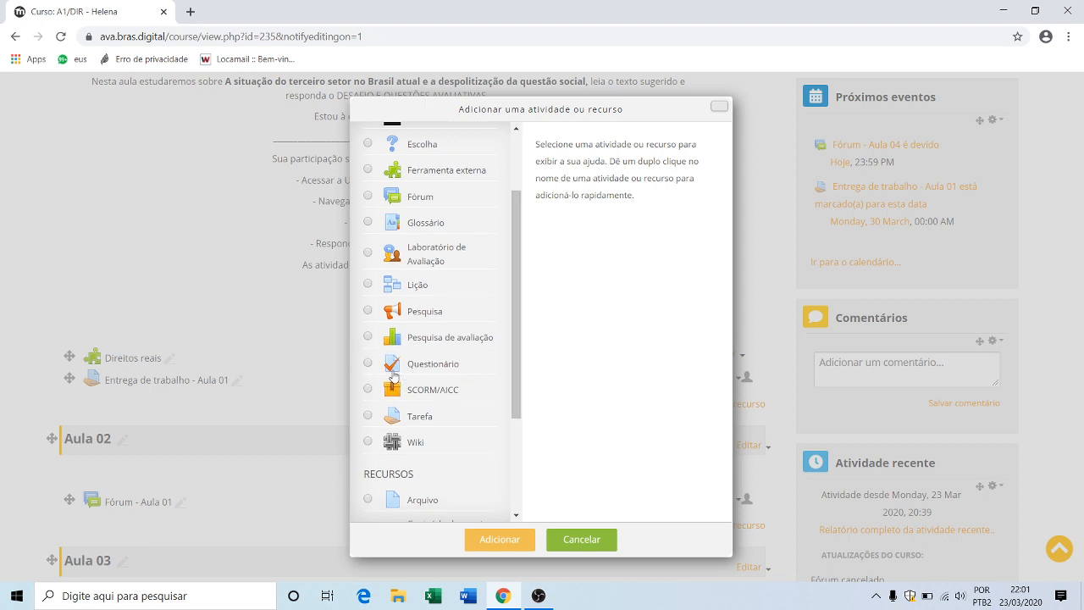
{"action": "left_click", "coordinate": [365, 369]}
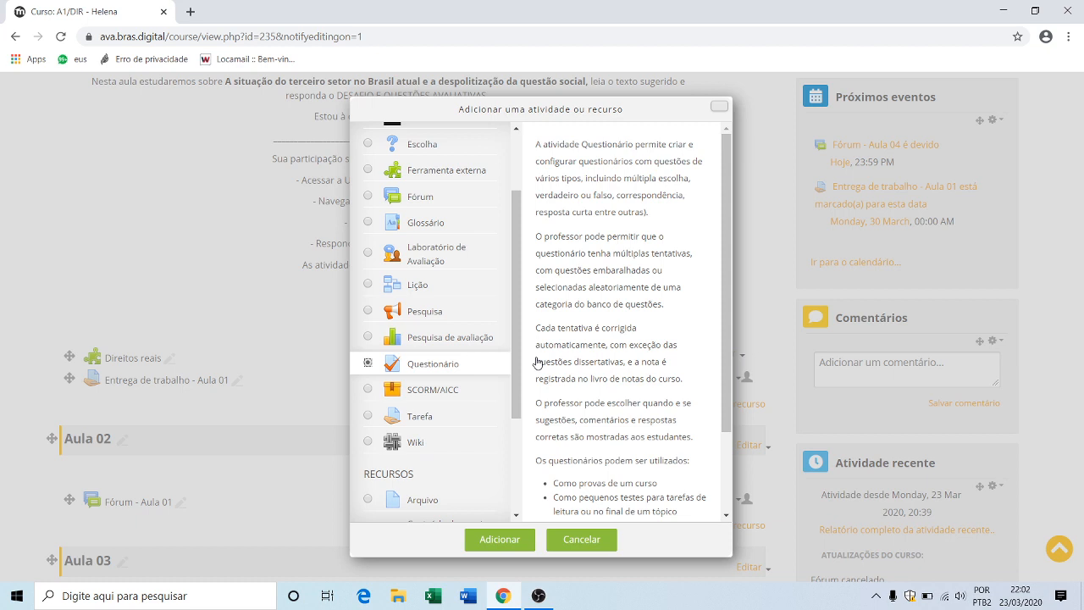
{"action": "left_click", "coordinate": [498, 539]}
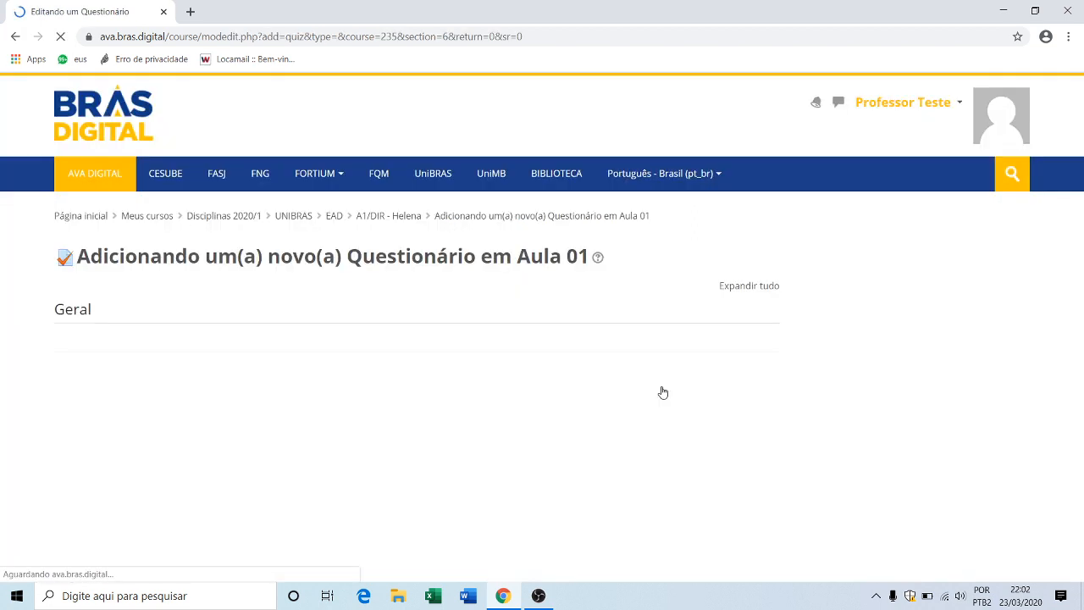
Step: Name the new quiz "Questionário - Aula 01"
{"action": "left_click", "coordinate": [247, 360]}
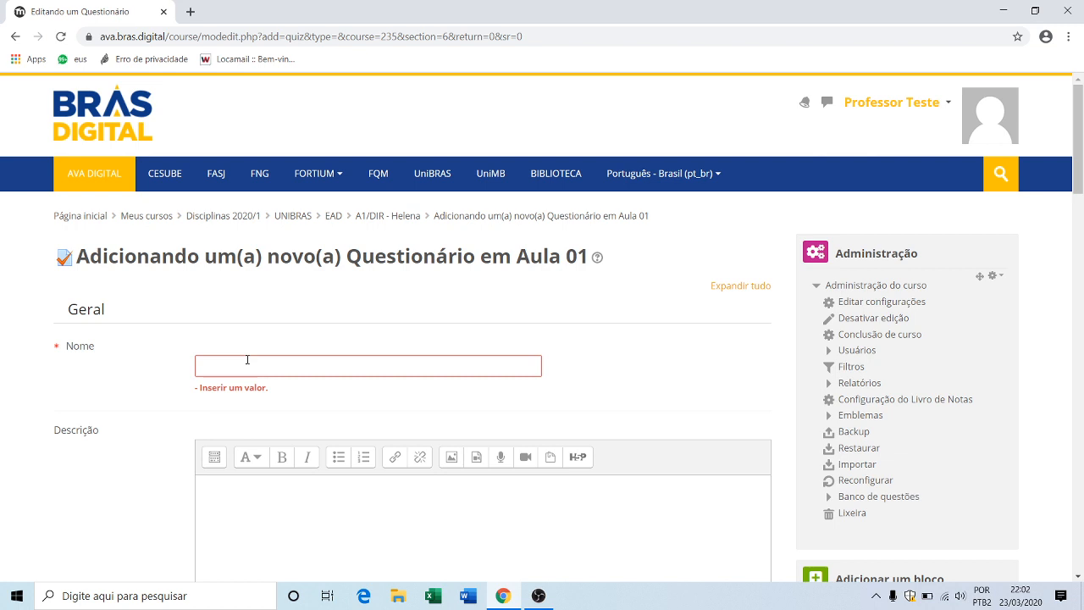
{"action": "left_click", "coordinate": [247, 360]}
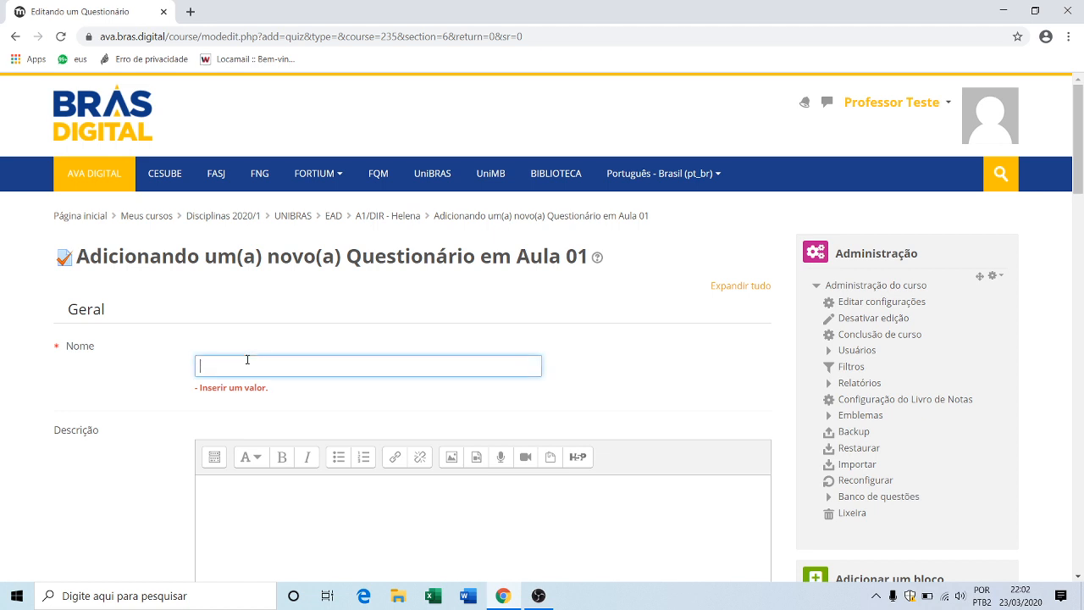
{"action": "type", "text": "Questionário - Aula 01"}
{"action": "left_click_drag", "start_coordinate": [323, 371], "coordinate": [187, 365]}
Step: Fill the quiz description with the placeholder lines "fadfadfadfjhkfkjgljkgjk" and "dadfasdfasdfadfafds", separated by a blank line
{"action": "scroll", "coordinate": [421, 350], "scroll_direction": "down", "scroll_amount": 2}
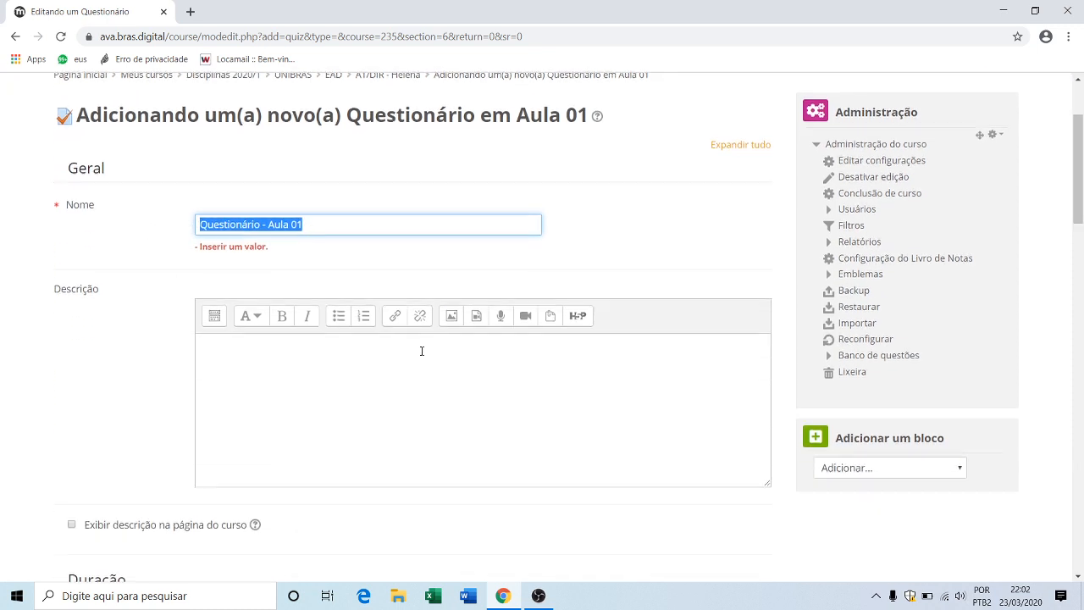
{"action": "left_click", "coordinate": [262, 375]}
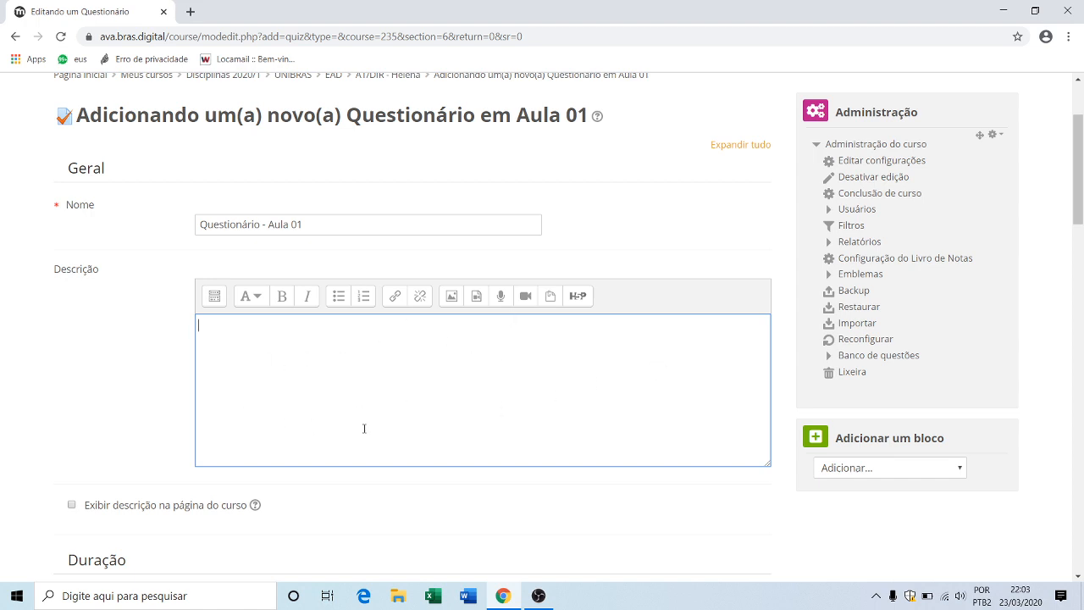
{"action": "left_click", "coordinate": [207, 353]}
{"action": "scroll", "coordinate": [423, 373], "scroll_direction": "down", "scroll_amount": 3}
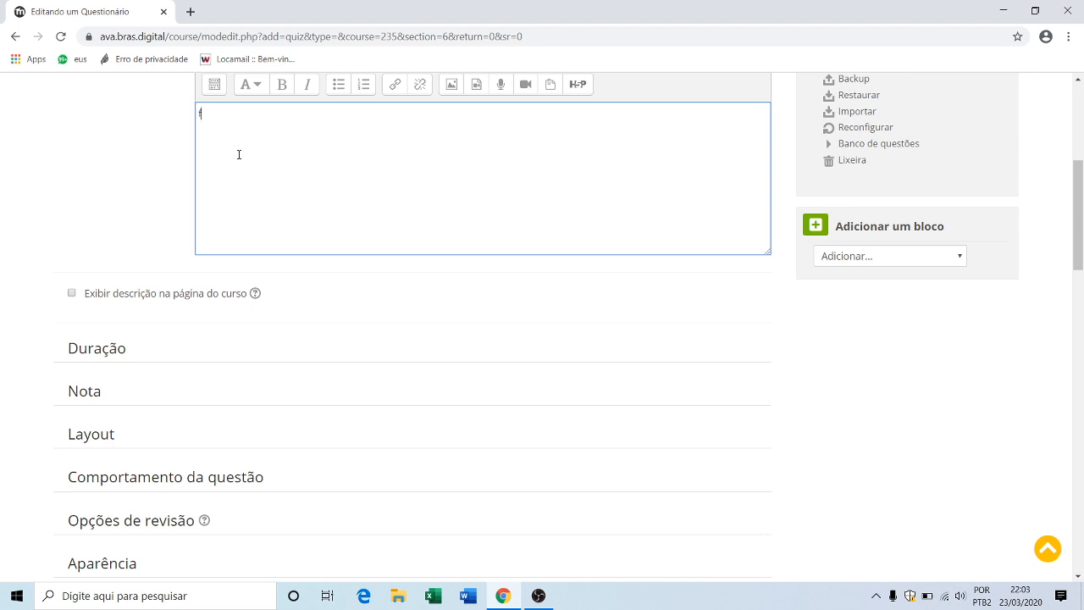
{"action": "type", "text": "fadfadfadfjhkfkjgljkgjk"}
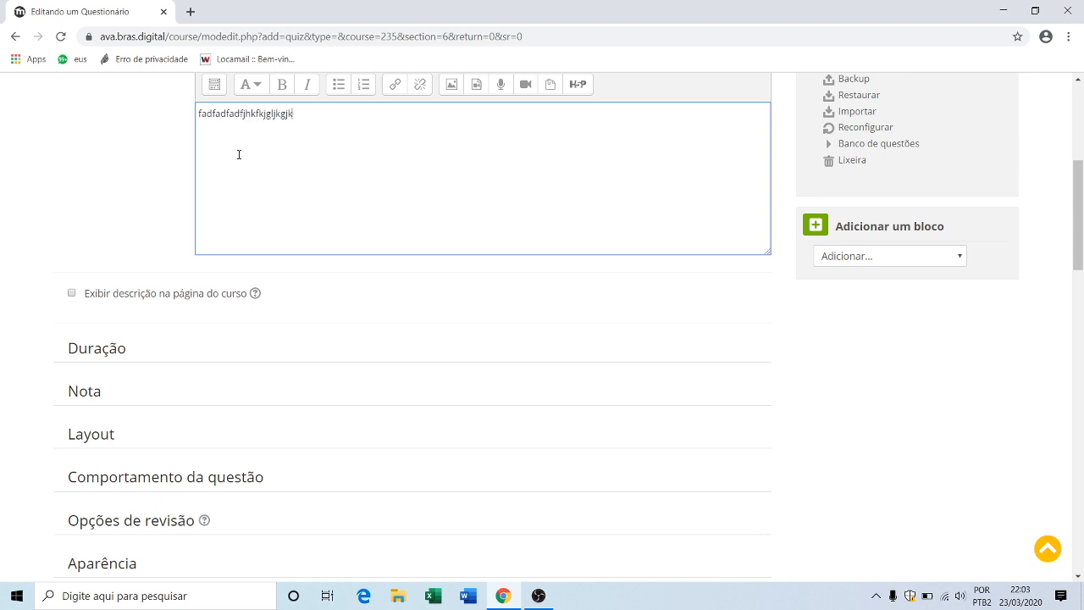
{"action": "key", "text": "Return"}
{"action": "key", "text": "Return"}
{"action": "type", "text": "dadfasdfasdfadfafds"}
{"action": "scroll", "coordinate": [307, 164], "scroll_direction": "up", "scroll_amount": 2}
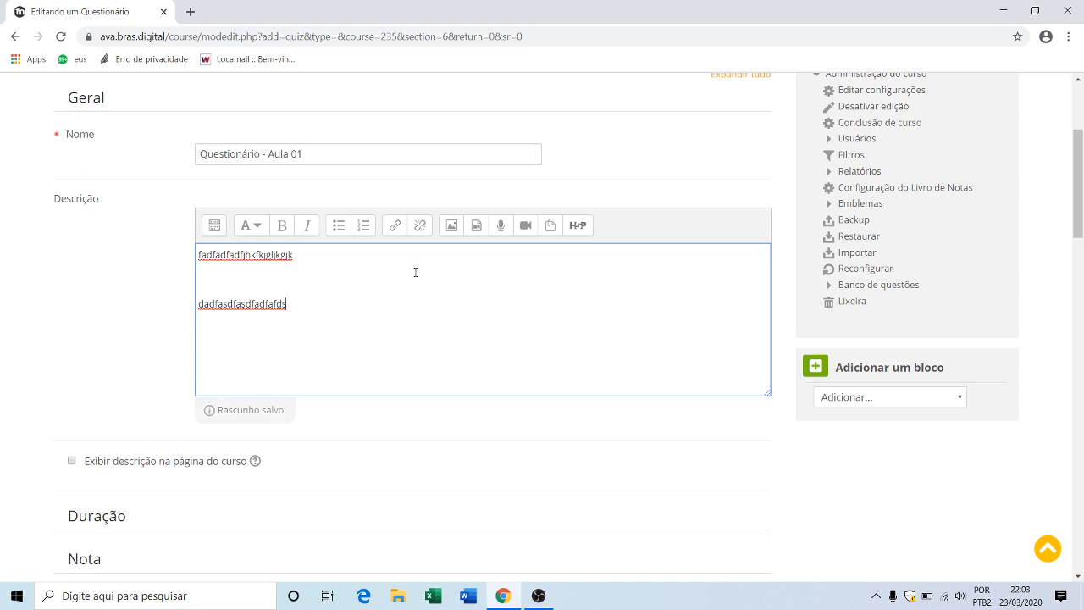
{"action": "scroll", "coordinate": [414, 271], "scroll_direction": "down", "scroll_amount": 2}
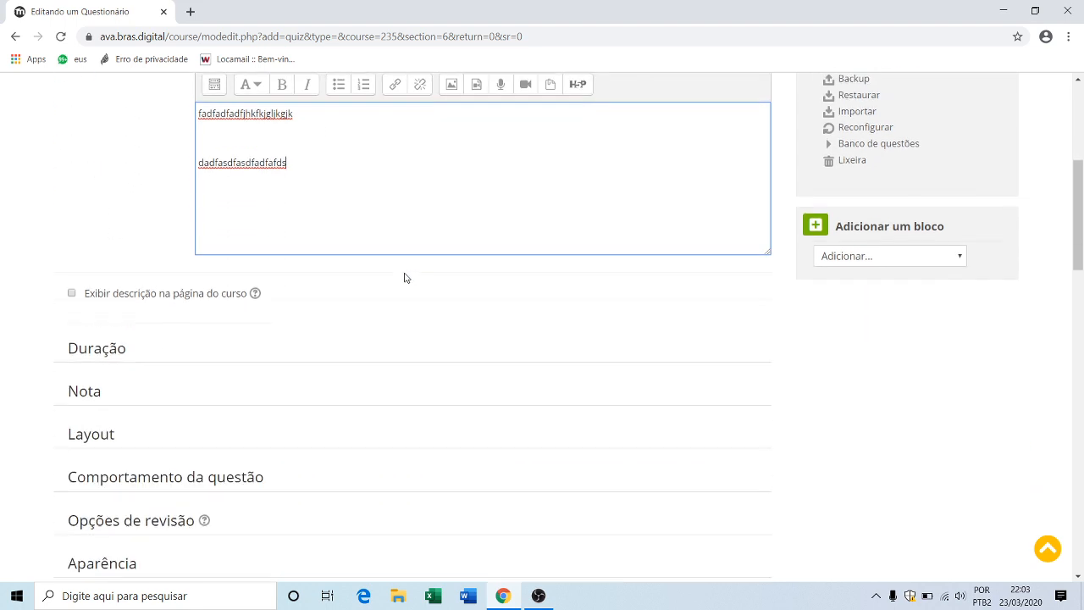
Step: Enable the quiz's closing date in the Duração settings and set it to 10 April 2020
{"action": "left_click", "coordinate": [103, 353]}
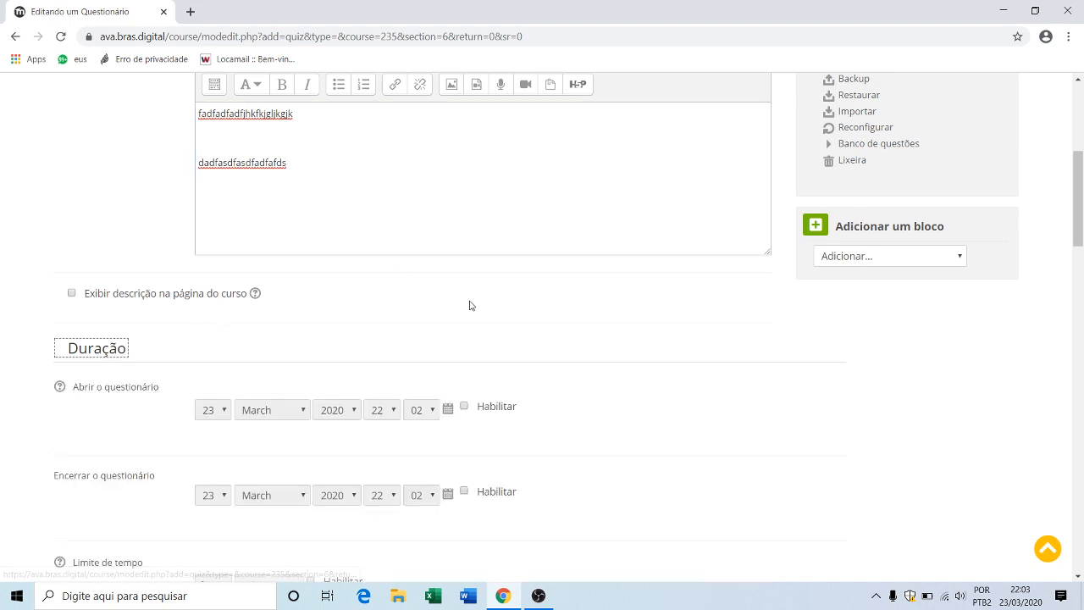
{"action": "scroll", "coordinate": [469, 305], "scroll_direction": "down", "scroll_amount": 2}
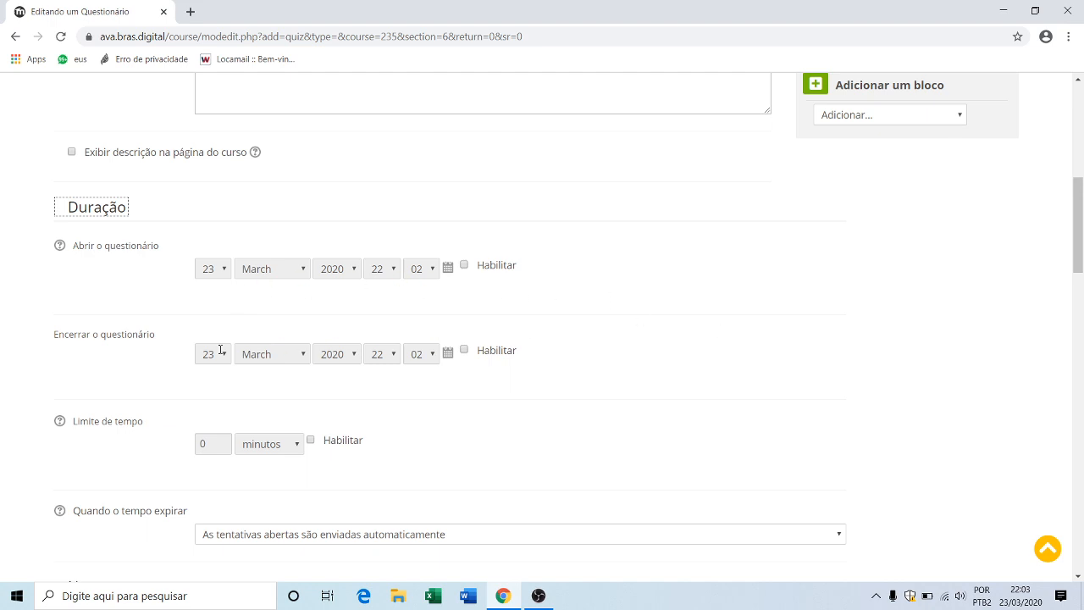
{"action": "left_click", "coordinate": [464, 350]}
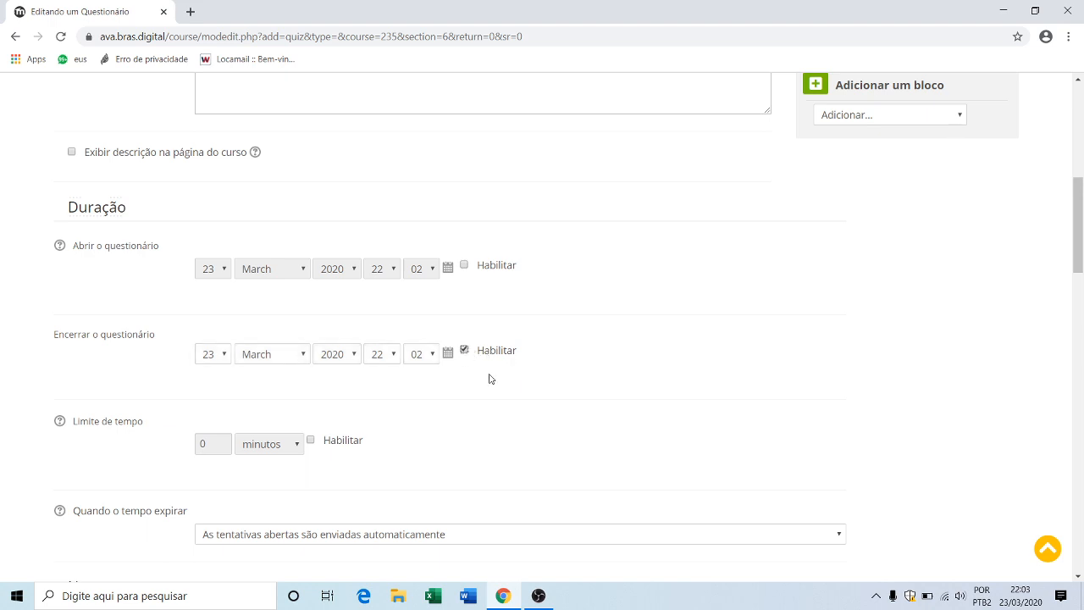
{"action": "left_click", "coordinate": [223, 354]}
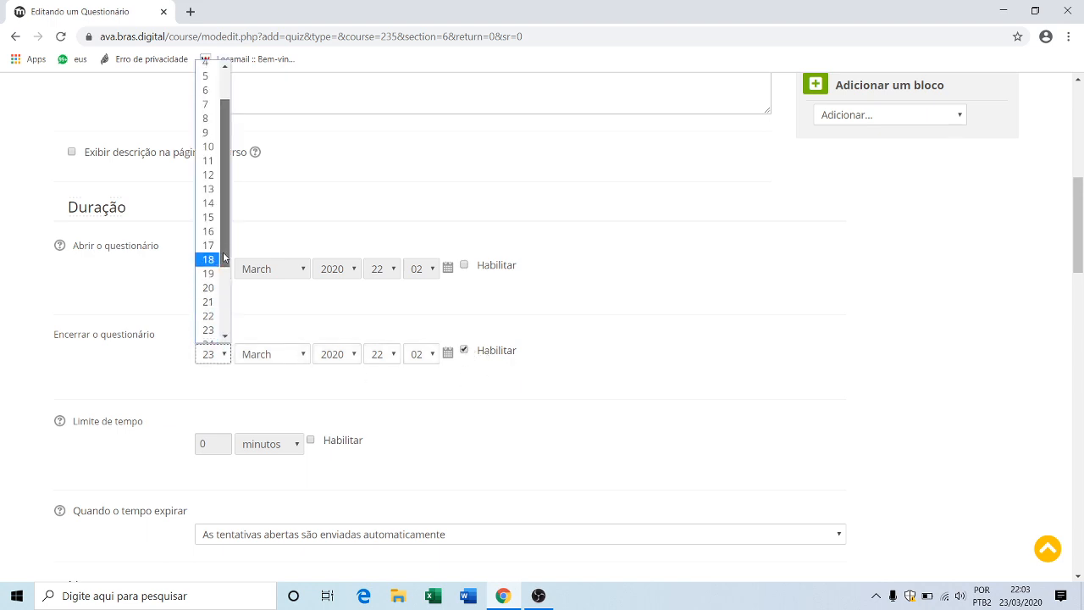
{"action": "scroll", "coordinate": [209, 220], "scroll_direction": "up", "scroll_amount": 1}
{"action": "left_click", "coordinate": [206, 204]}
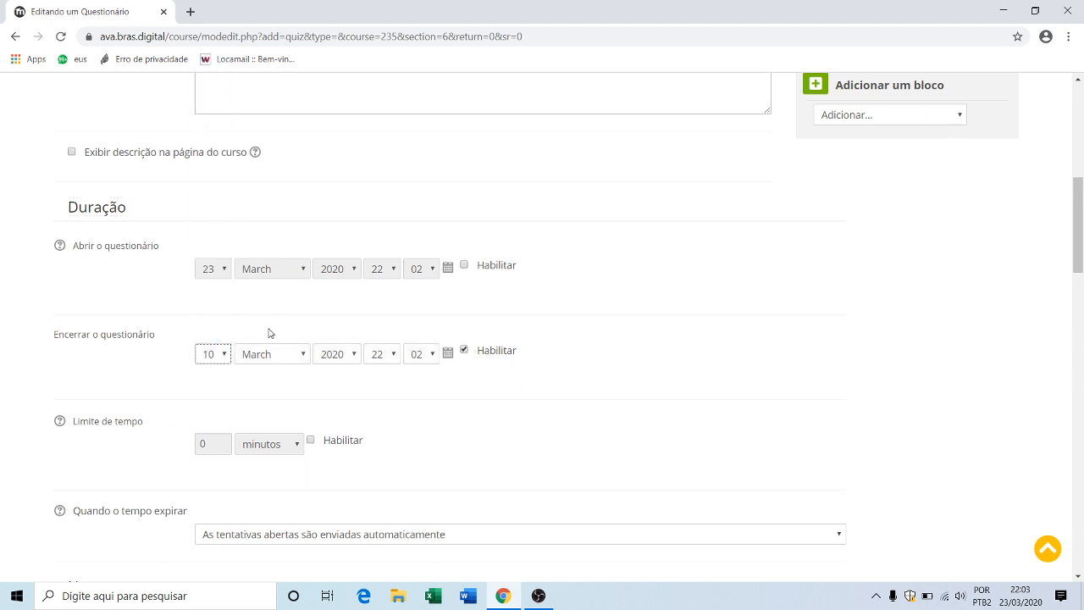
{"action": "left_click", "coordinate": [298, 359]}
{"action": "left_click", "coordinate": [261, 415]}
Step: Set the quiz's closing time to 23:59
{"action": "left_click", "coordinate": [394, 355]}
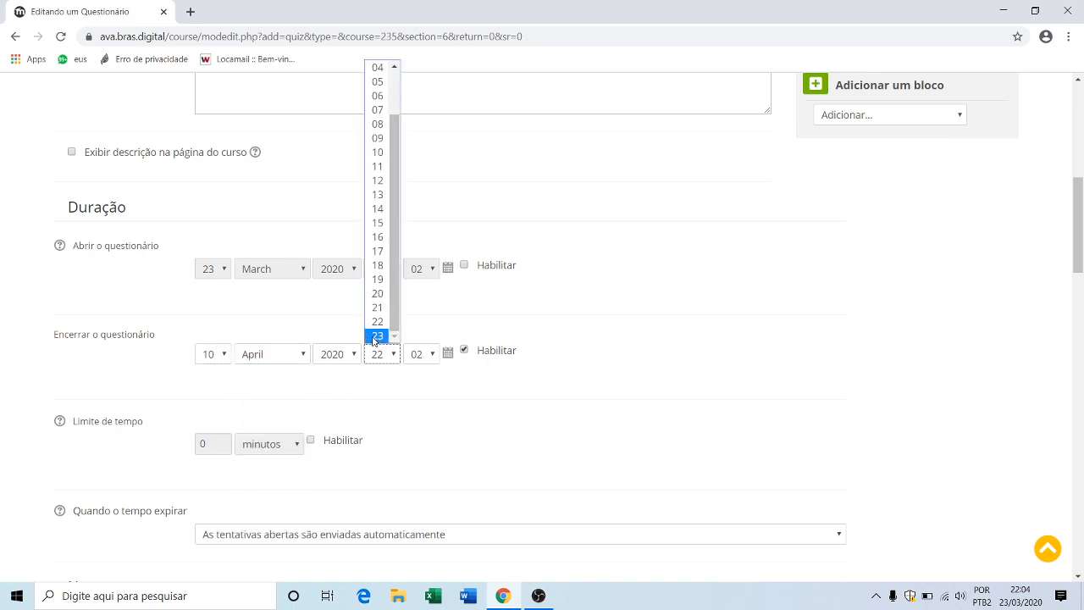
{"action": "left_click", "coordinate": [378, 335]}
{"action": "left_click", "coordinate": [421, 356]}
{"action": "left_click_drag", "start_coordinate": [434, 110], "coordinate": [434, 322]}
{"action": "left_click", "coordinate": [419, 334]}
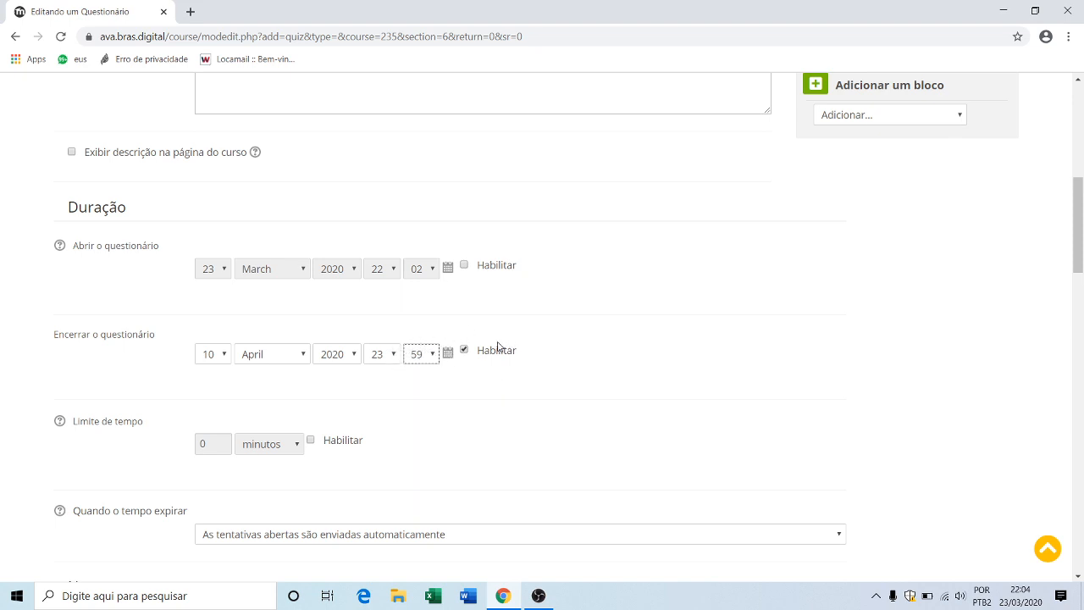
Step: In the Nota settings, allow 3 attempts and choose "Nota mais alta" as the grading method
{"action": "scroll", "coordinate": [503, 349], "scroll_direction": "down", "scroll_amount": 1}
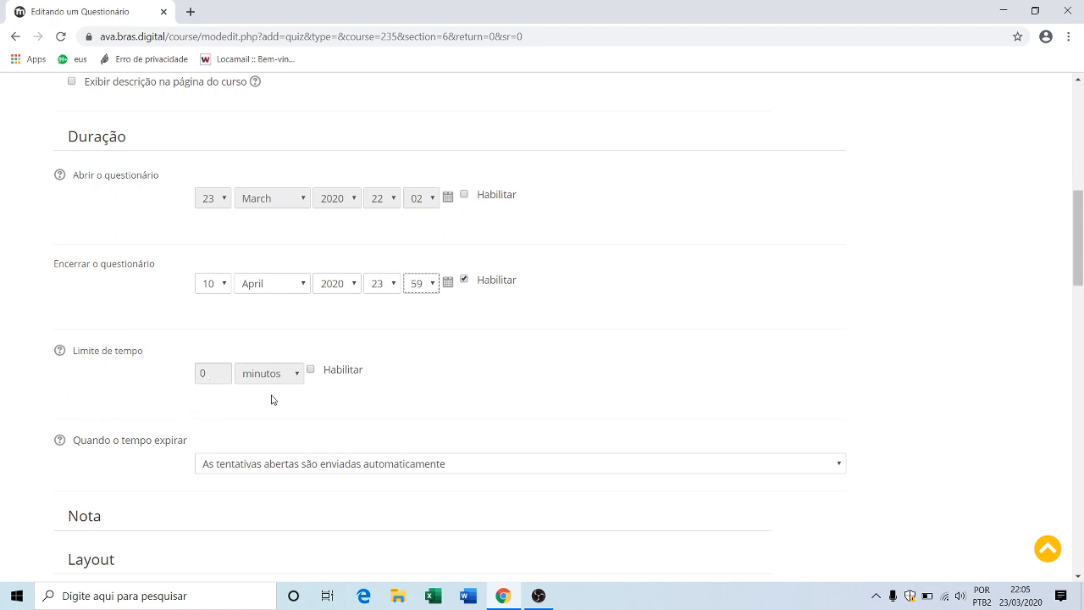
{"action": "scroll", "coordinate": [298, 396], "scroll_direction": "down", "scroll_amount": 2}
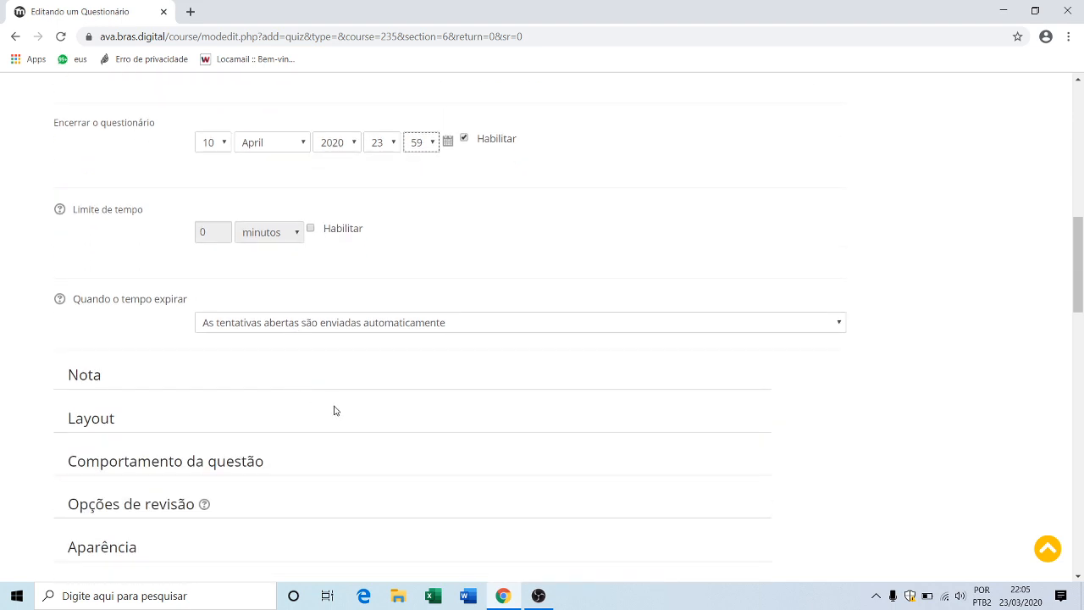
{"action": "left_click", "coordinate": [100, 388]}
{"action": "scroll", "coordinate": [375, 370], "scroll_direction": "down", "scroll_amount": 3}
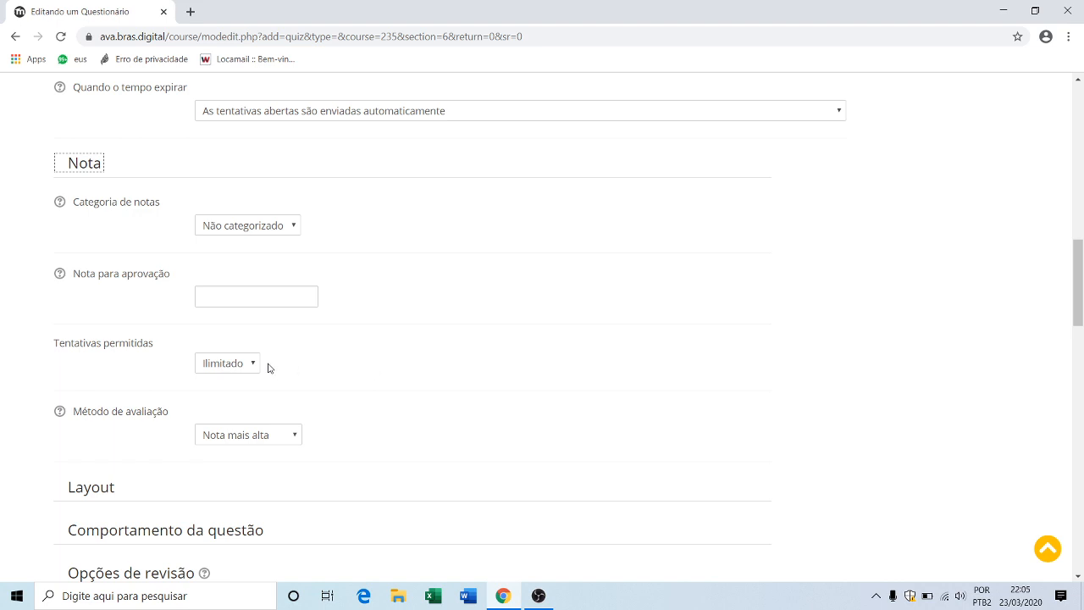
{"action": "left_click", "coordinate": [257, 364]}
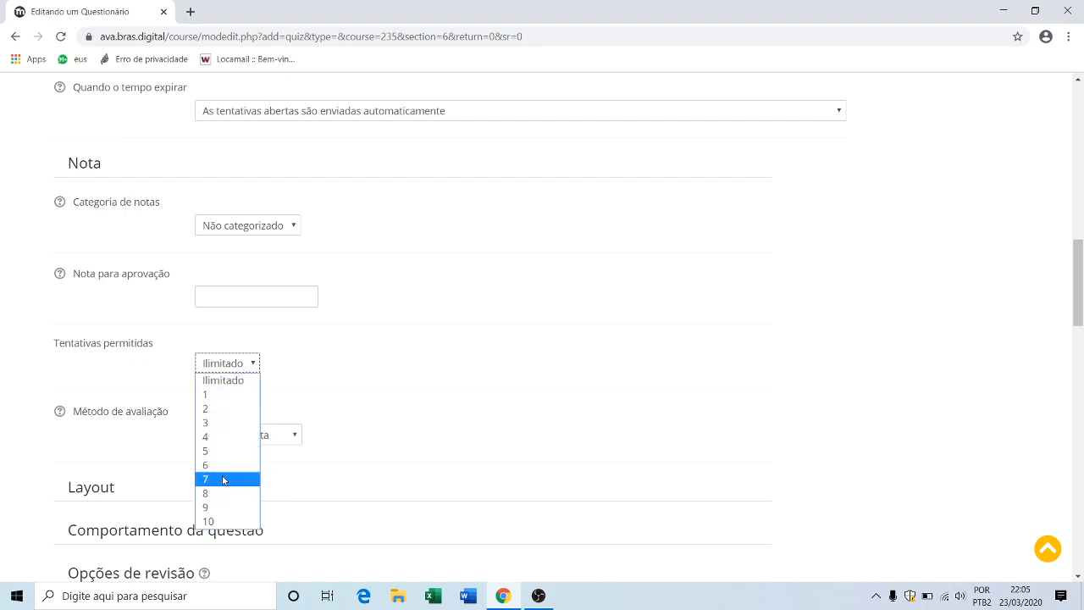
{"action": "left_click", "coordinate": [208, 422]}
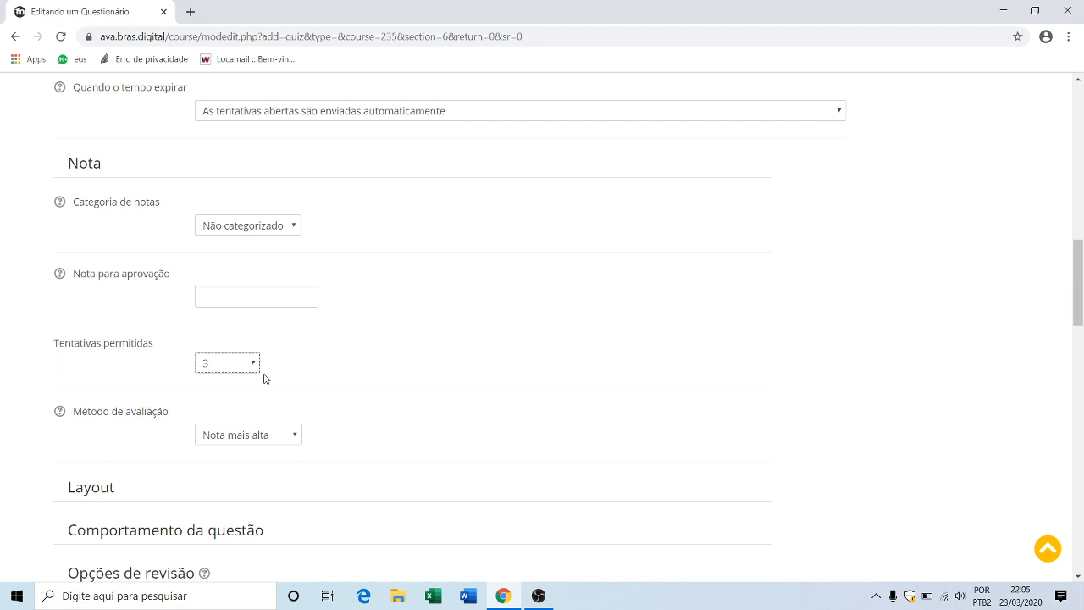
{"action": "left_click", "coordinate": [294, 437]}
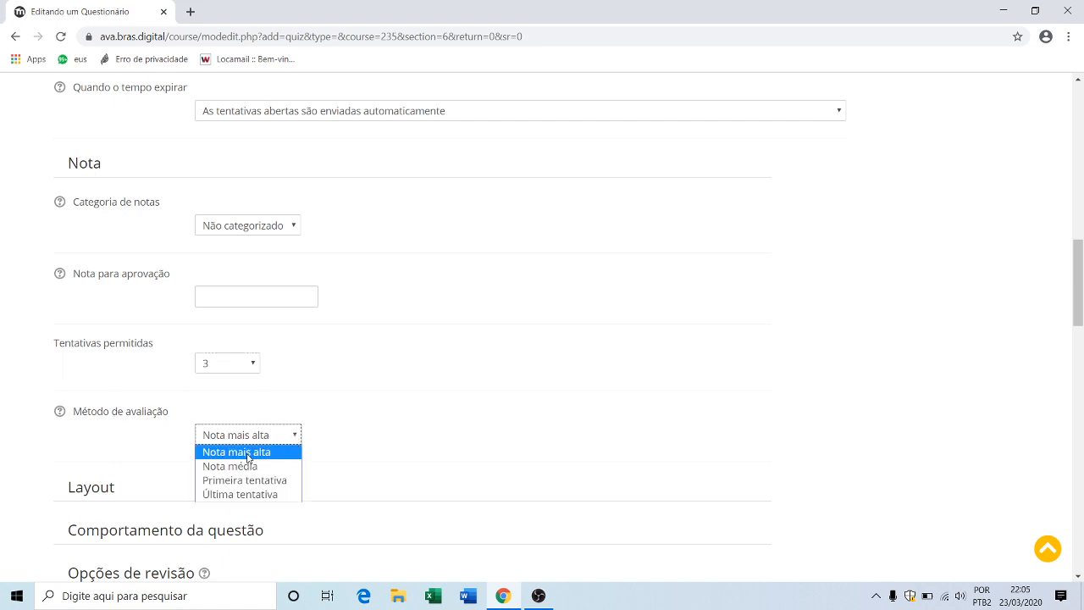
{"action": "left_click", "coordinate": [249, 455]}
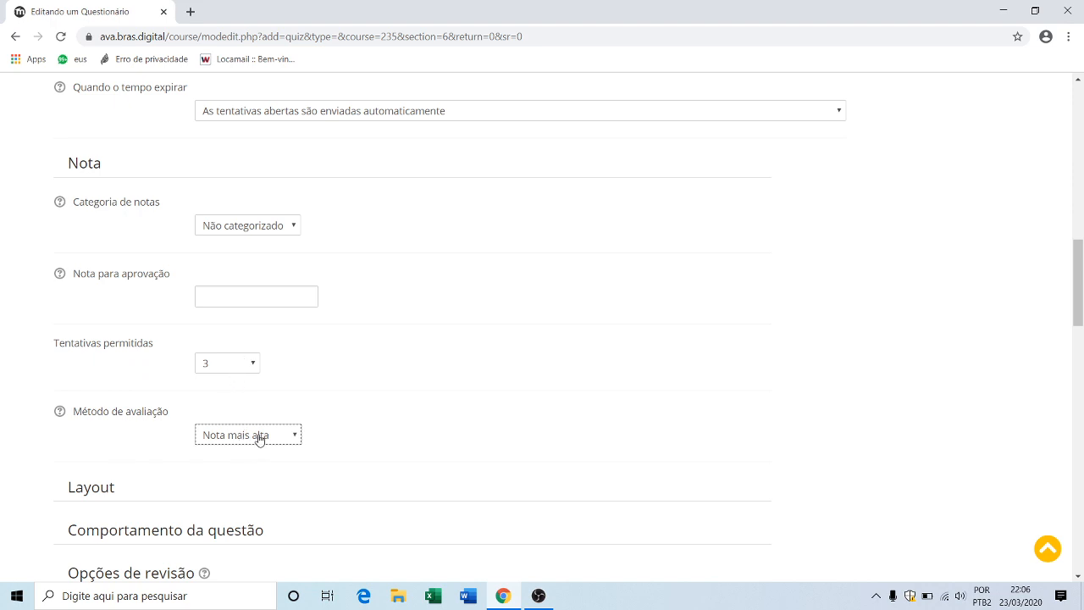
Step: In the Layout settings, start a new page at "Cada 2 perguntas"
{"action": "scroll", "coordinate": [259, 439], "scroll_direction": "down", "scroll_amount": 2}
{"action": "left_click", "coordinate": [111, 351]}
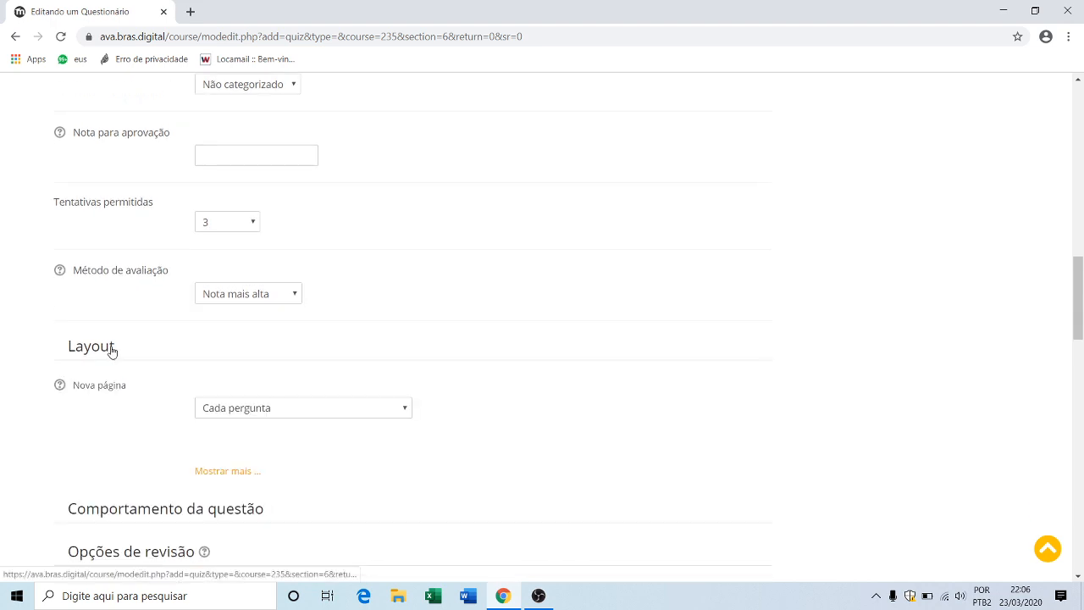
{"action": "scroll", "coordinate": [443, 307], "scroll_direction": "down", "scroll_amount": 2}
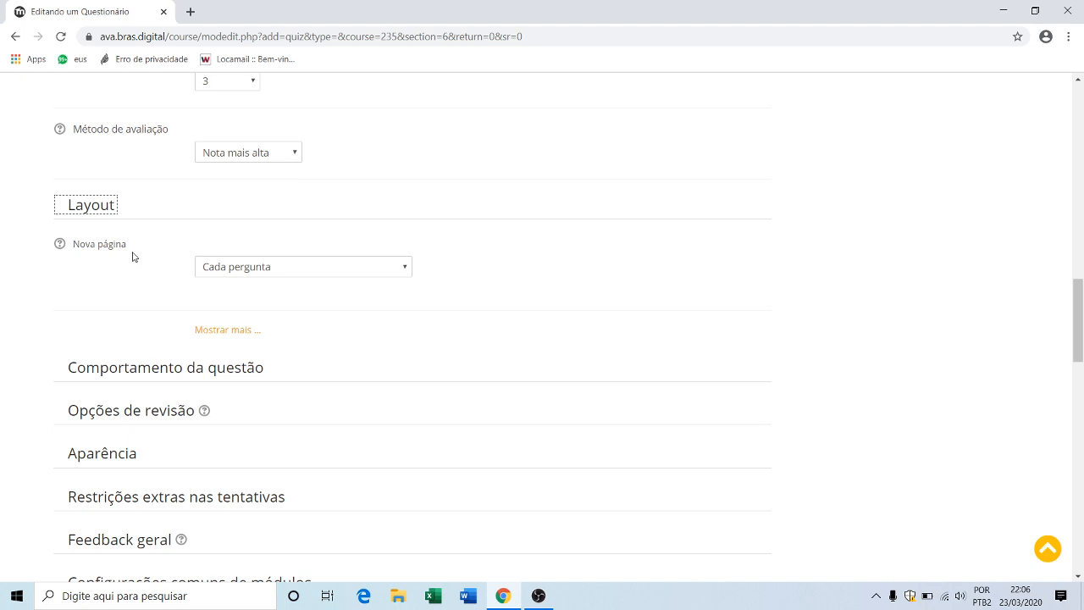
{"action": "left_click", "coordinate": [409, 268]}
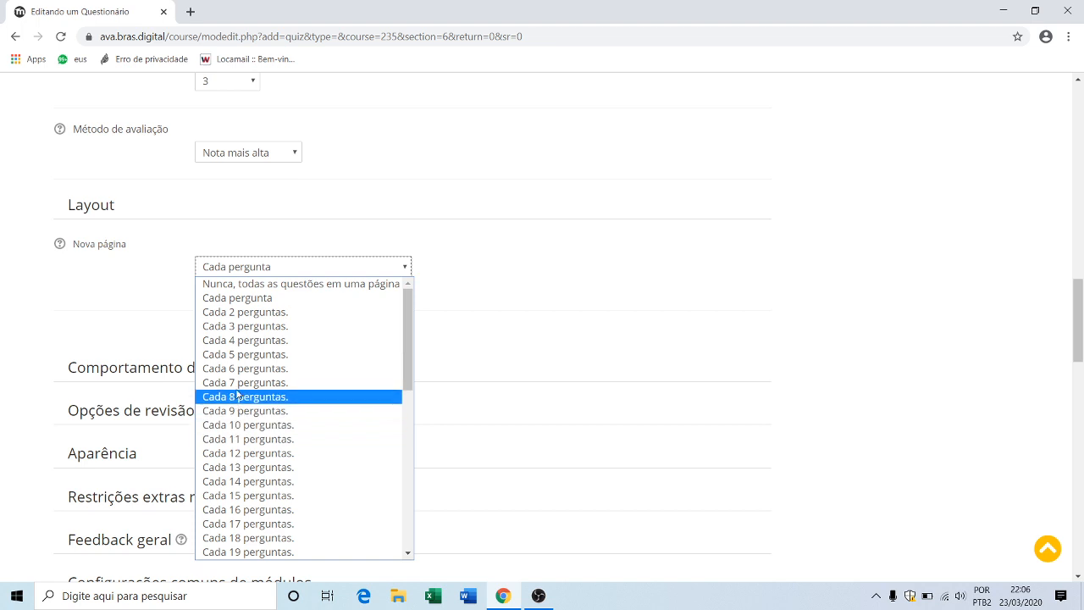
{"action": "left_click", "coordinate": [242, 315]}
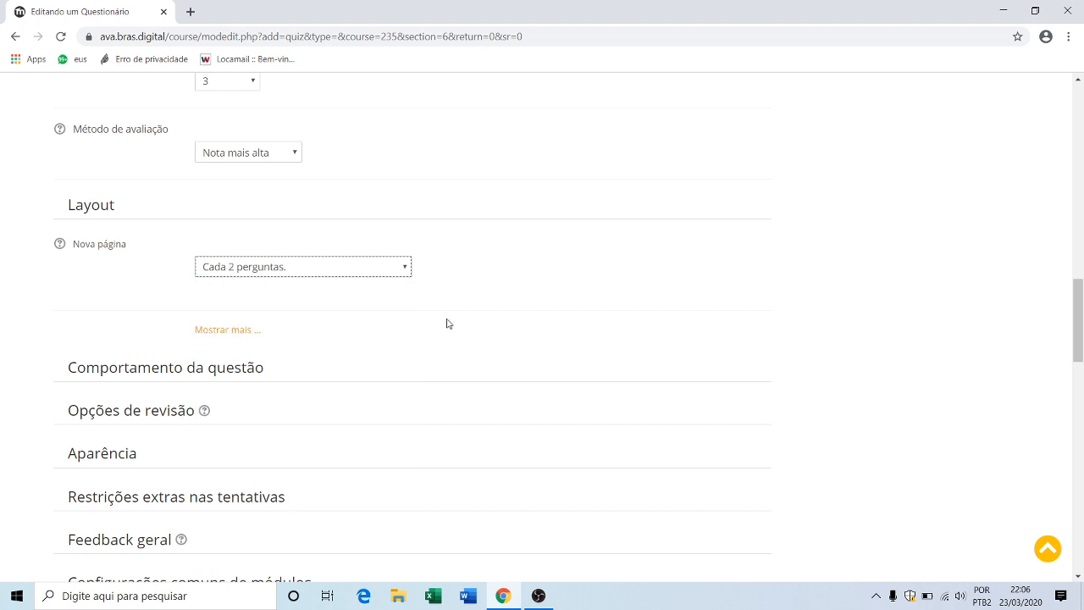
Step: In the Comportamento da questão settings, choose "Sim" for "Misturar entre as questões"
{"action": "scroll", "coordinate": [447, 323], "scroll_direction": "down", "scroll_amount": 1}
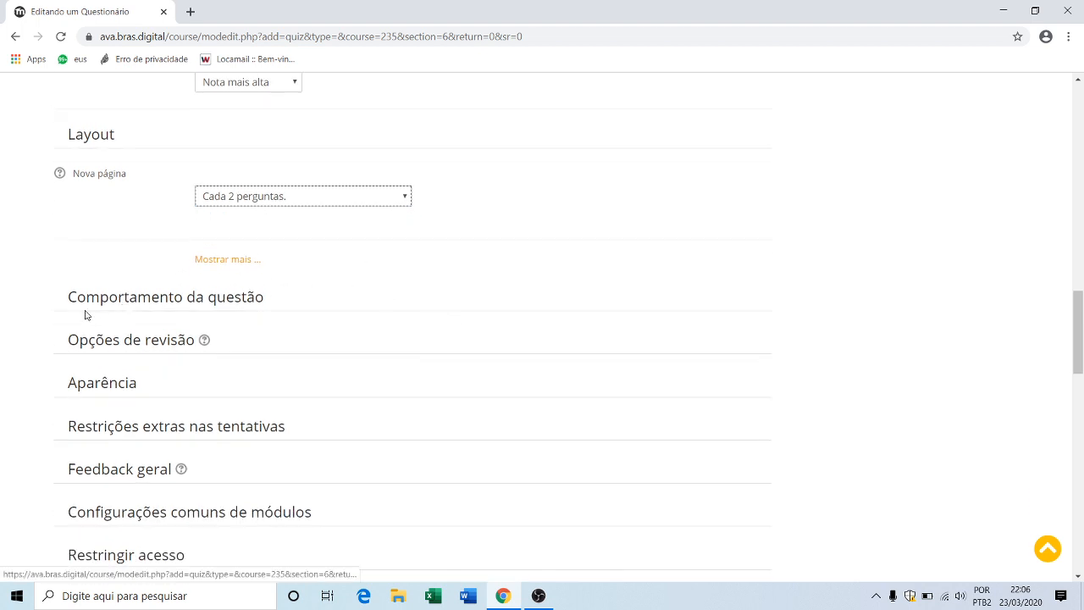
{"action": "left_click", "coordinate": [146, 306]}
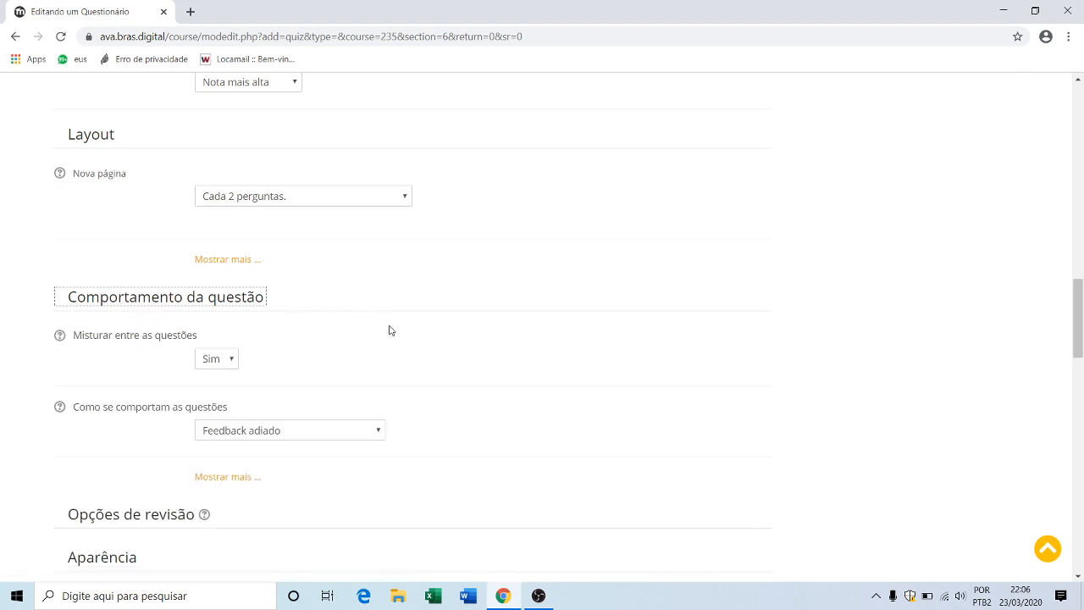
{"action": "left_click", "coordinate": [230, 365]}
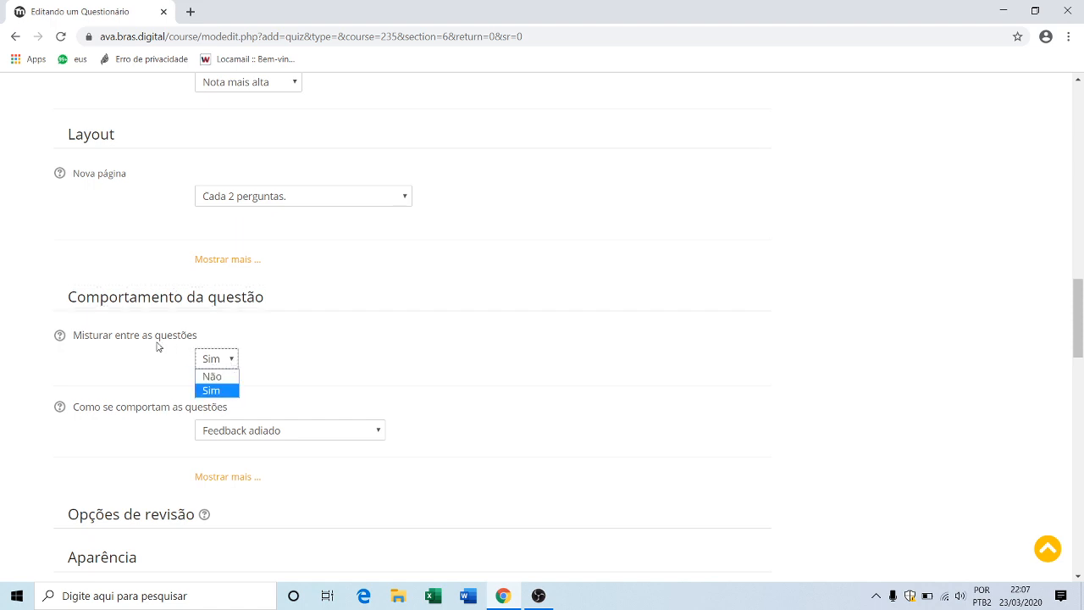
{"action": "left_click", "coordinate": [213, 392]}
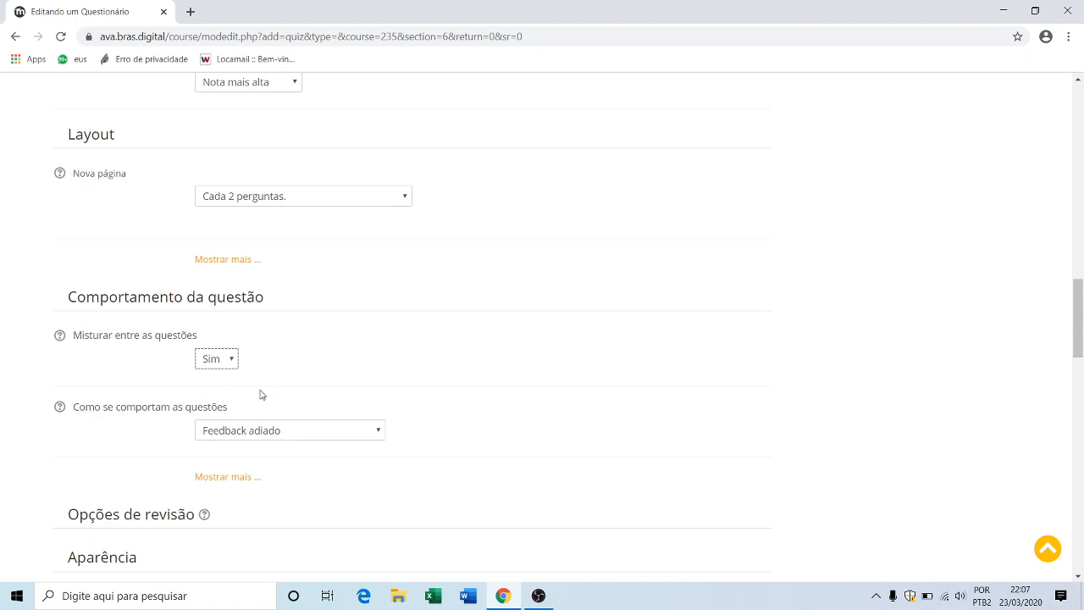
Step: In Opções de revisão, disable "A tentativa" for both "Após a tentativa" and "Mais tarde, enquanto ainda estiver aberto"
{"action": "scroll", "coordinate": [320, 357], "scroll_direction": "down", "scroll_amount": 3}
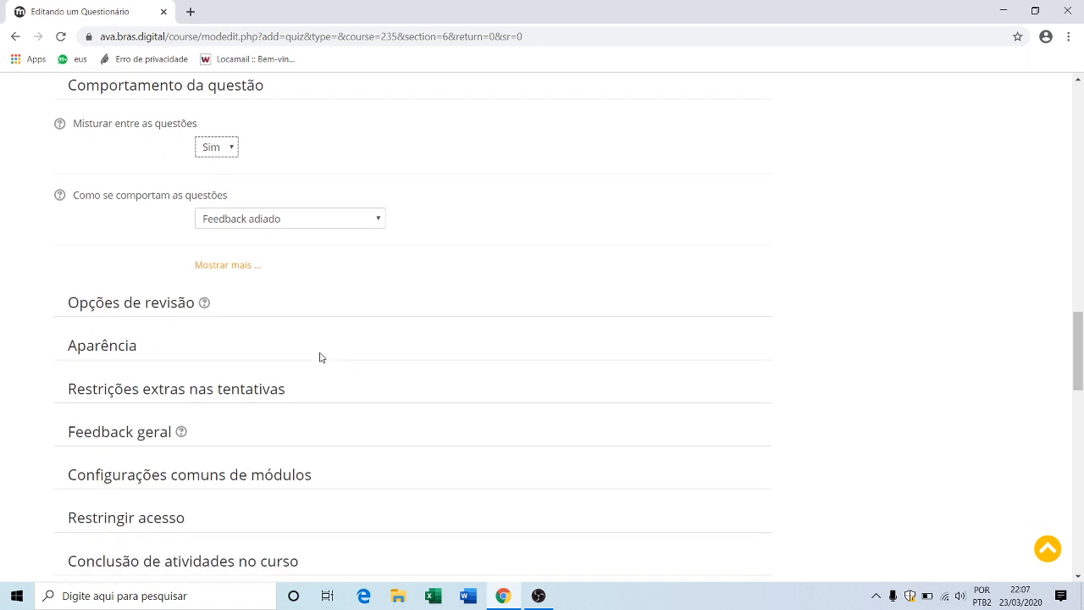
{"action": "left_click", "coordinate": [159, 307]}
{"action": "scroll", "coordinate": [427, 293], "scroll_direction": "down", "scroll_amount": 2}
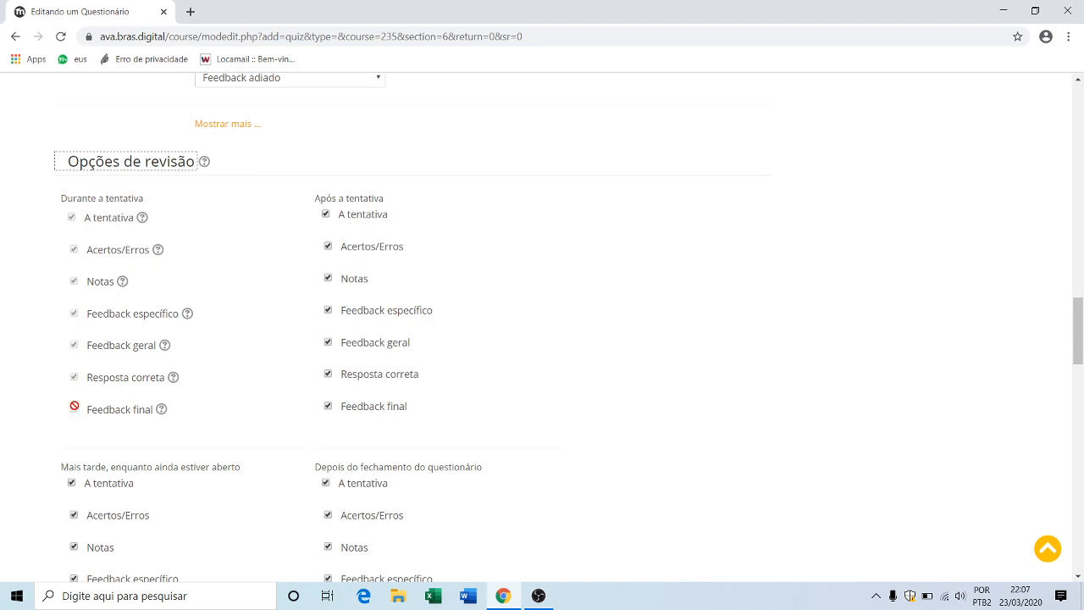
{"action": "left_click", "coordinate": [73, 241]}
{"action": "scroll", "coordinate": [409, 252], "scroll_direction": "down", "scroll_amount": 1}
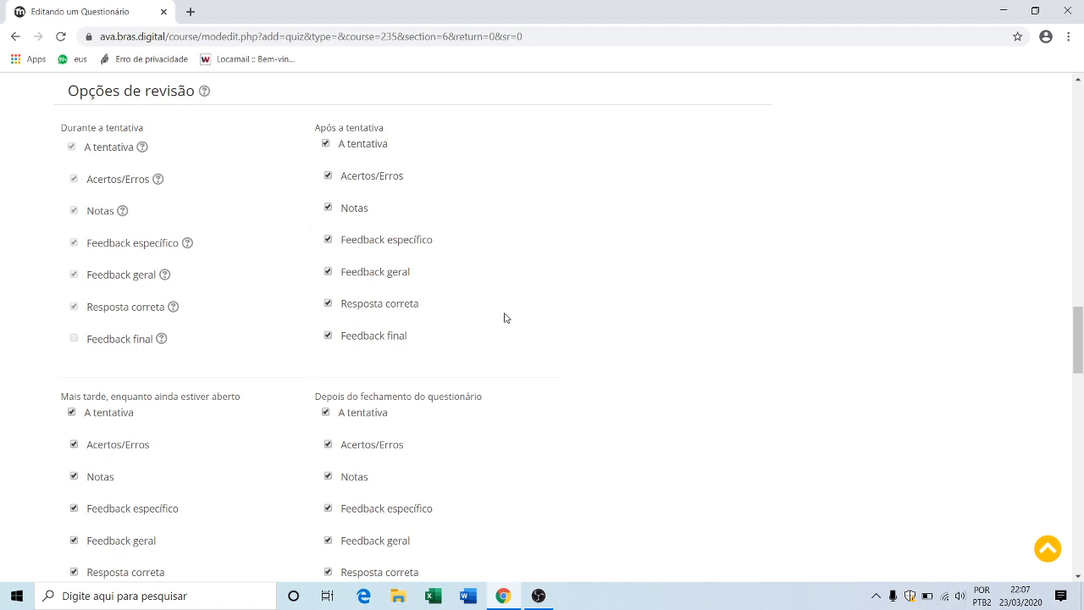
{"action": "scroll", "coordinate": [508, 317], "scroll_direction": "down", "scroll_amount": 1}
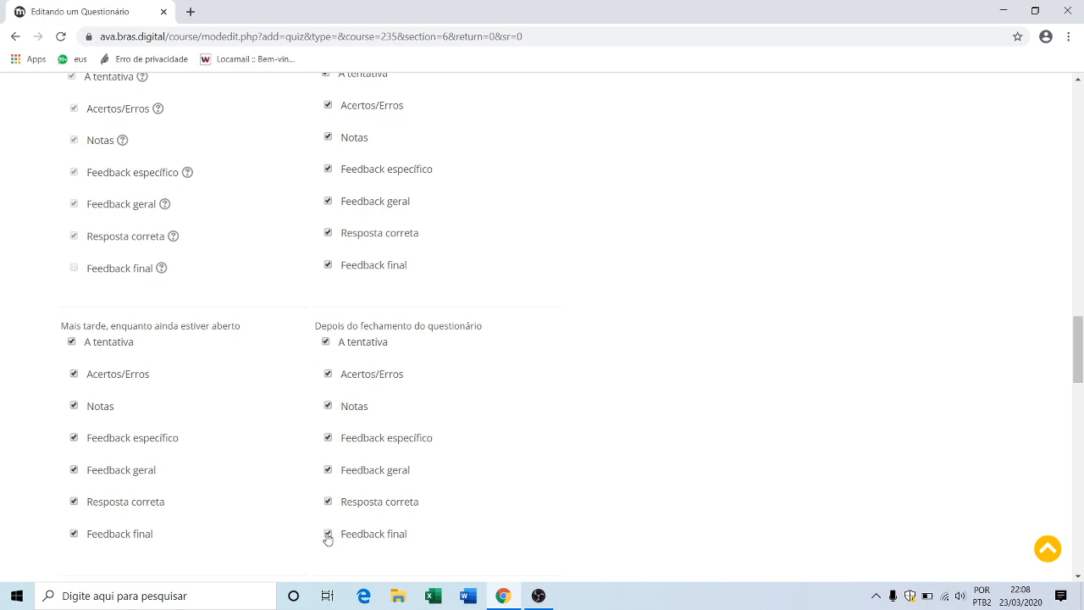
{"action": "scroll", "coordinate": [369, 432], "scroll_direction": "up", "scroll_amount": 1}
{"action": "scroll", "coordinate": [369, 428], "scroll_direction": "up", "scroll_amount": 1}
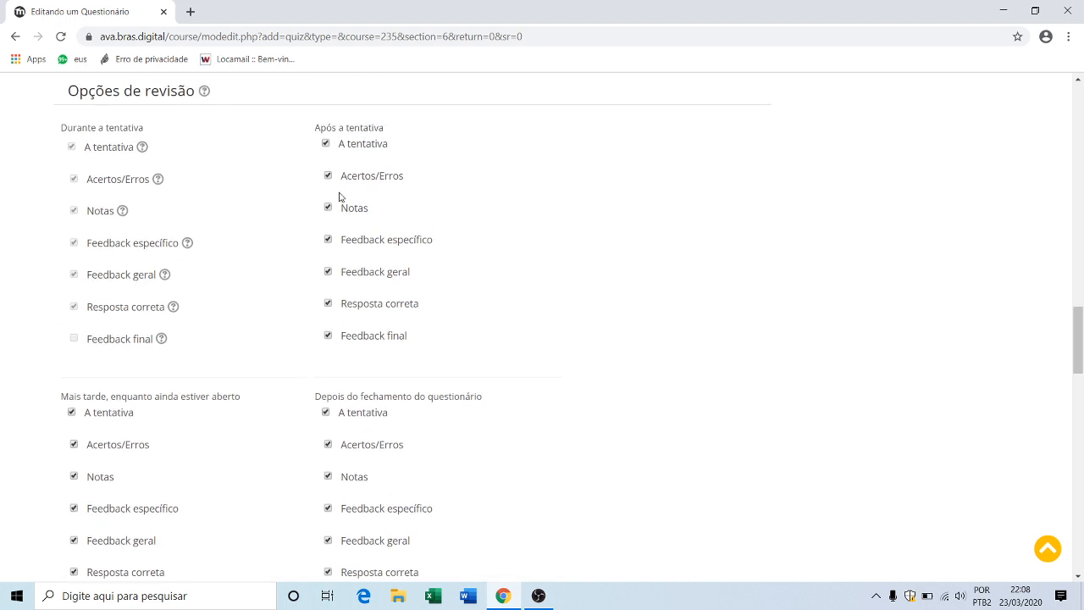
{"action": "left_click", "coordinate": [326, 143]}
{"action": "left_click", "coordinate": [72, 412]}
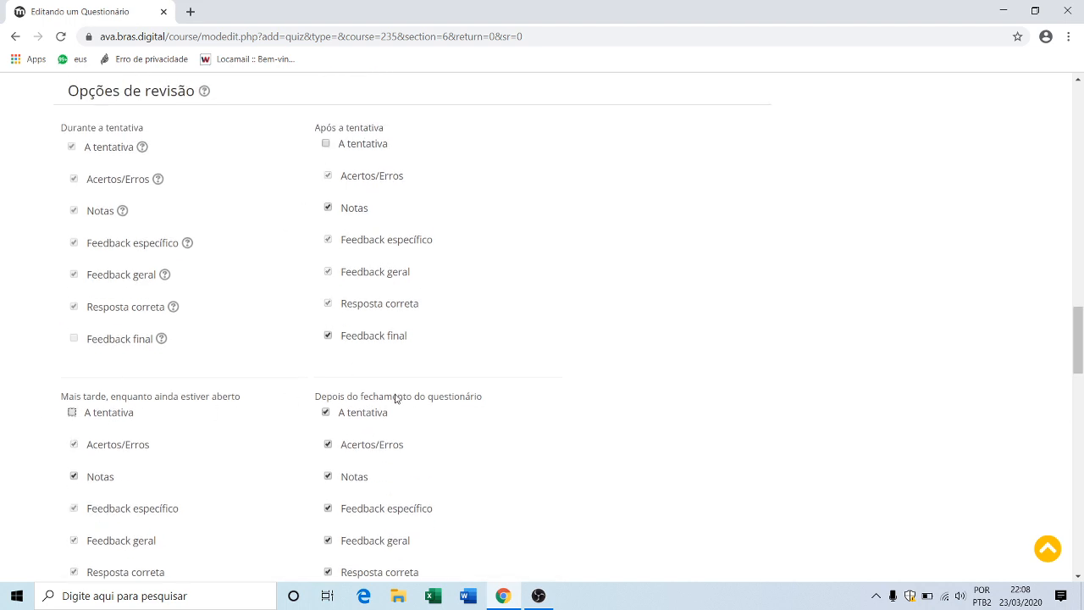
Step: Disable "Feedback final" for "Após a tentativa" and "Mais tarde, enquanto ainda estiver aberto", leaving "Notas" enabled in both
{"action": "scroll", "coordinate": [499, 410], "scroll_direction": "down", "scroll_amount": 2}
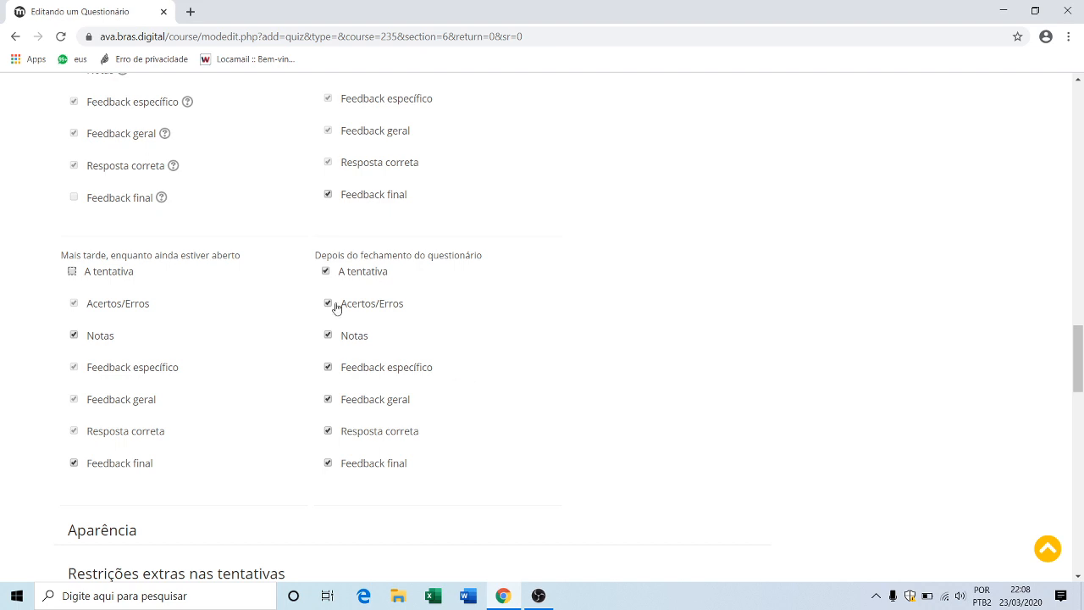
{"action": "left_click", "coordinate": [328, 195]}
{"action": "left_click", "coordinate": [74, 336]}
{"action": "left_click", "coordinate": [74, 462]}
{"action": "scroll", "coordinate": [515, 269], "scroll_direction": "up", "scroll_amount": 1}
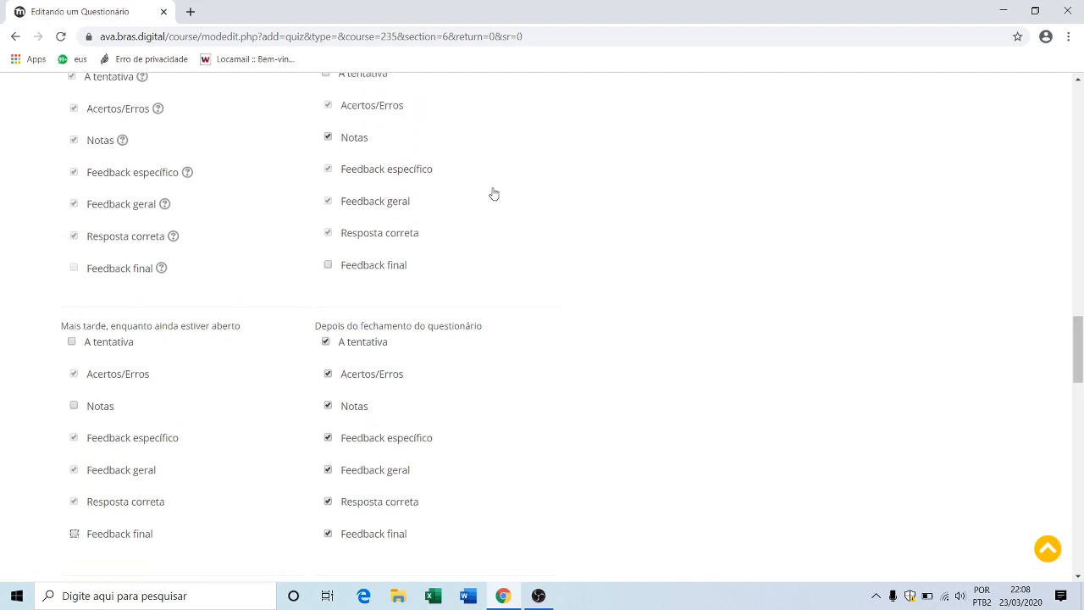
{"action": "left_click", "coordinate": [329, 137]}
{"action": "left_click", "coordinate": [328, 138]}
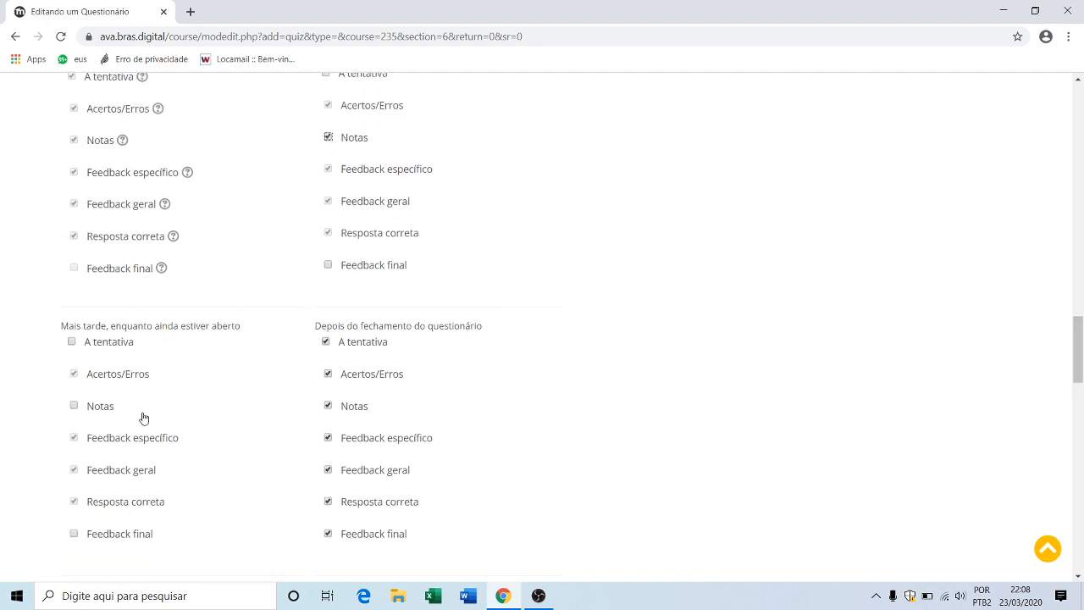
{"action": "left_click", "coordinate": [73, 407]}
{"action": "scroll", "coordinate": [441, 190], "scroll_direction": "up", "scroll_amount": 1}
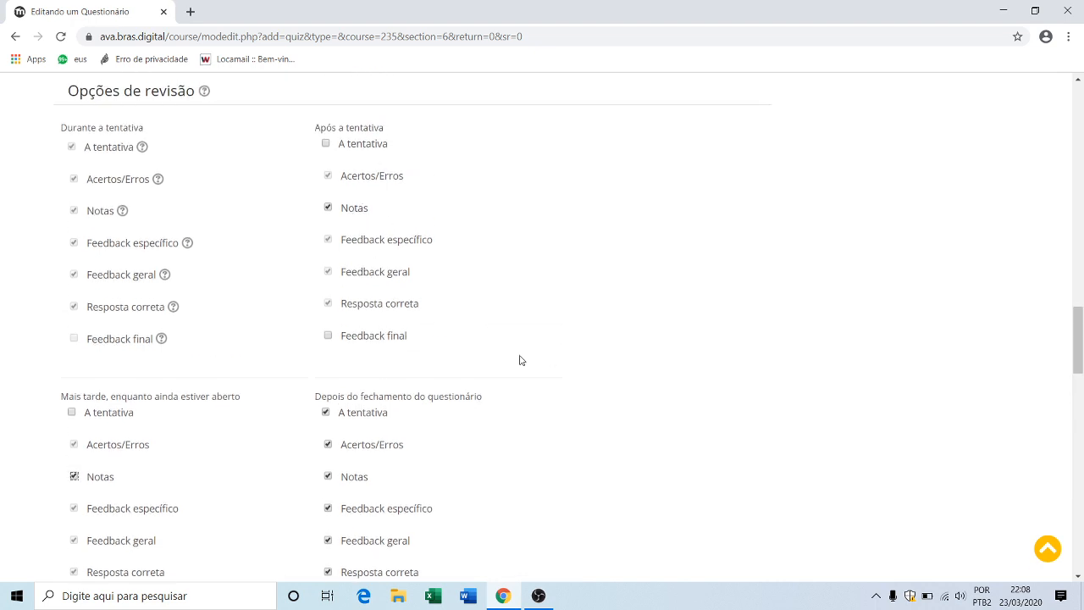
Step: In the Aparência settings, set the decimal places in grades to 1
{"action": "scroll", "coordinate": [517, 359], "scroll_direction": "down", "scroll_amount": 3}
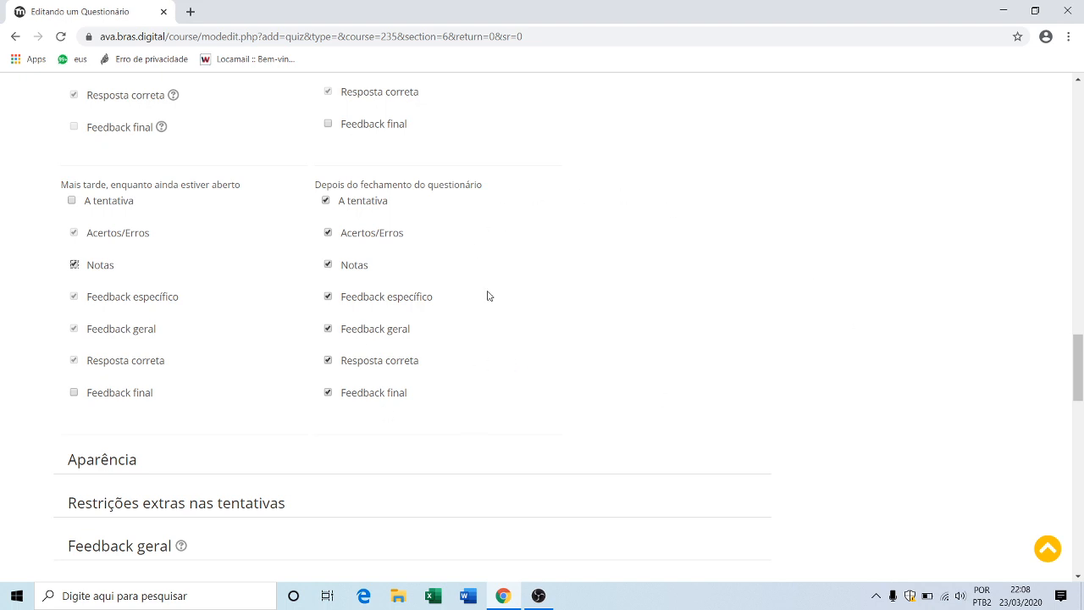
{"action": "scroll", "coordinate": [530, 330], "scroll_direction": "down", "scroll_amount": 4}
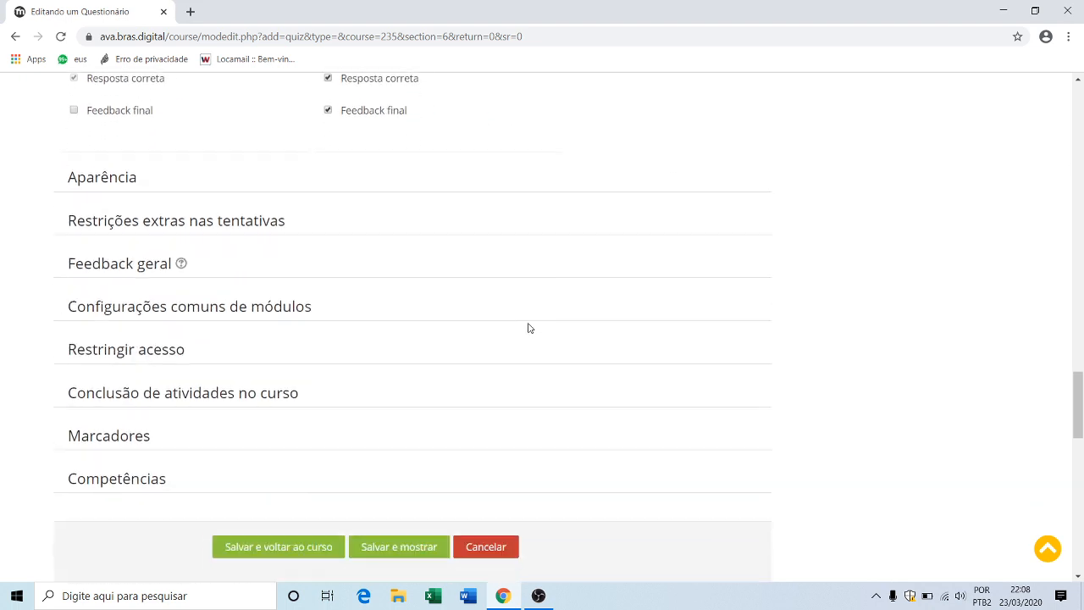
{"action": "left_click", "coordinate": [128, 177]}
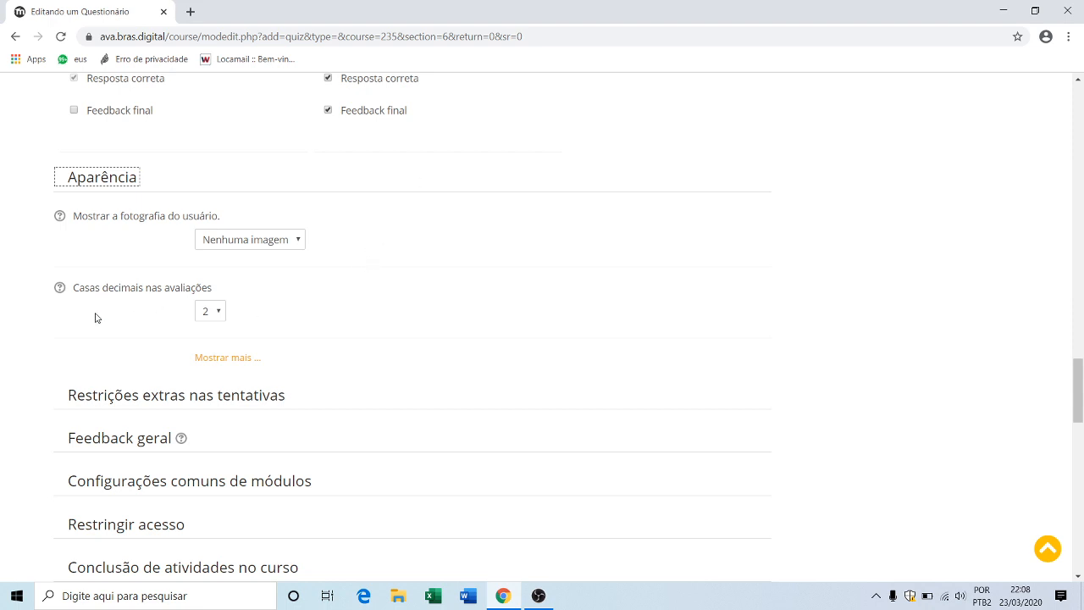
{"action": "left_click", "coordinate": [221, 312]}
{"action": "left_click", "coordinate": [208, 342]}
{"action": "scroll", "coordinate": [399, 280], "scroll_direction": "down", "scroll_amount": 2}
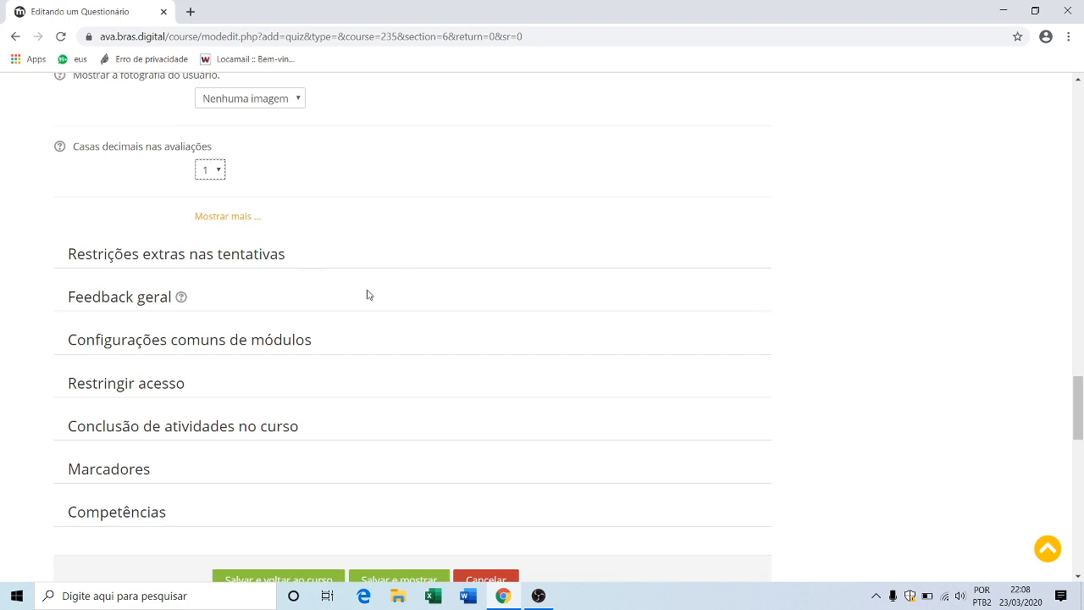
Step: In the Feedback geral settings, enter the comment "Parabéns!" for the 100% grade boundary
{"action": "scroll", "coordinate": [413, 341], "scroll_direction": "down", "scroll_amount": 1}
{"action": "left_click", "coordinate": [127, 230]}
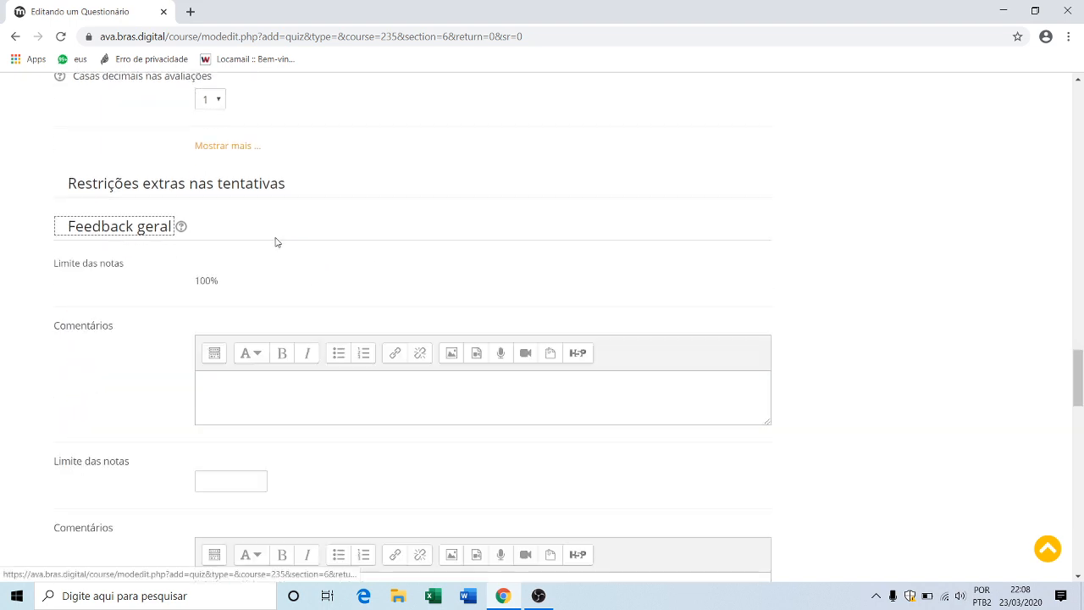
{"action": "scroll", "coordinate": [425, 245], "scroll_direction": "down", "scroll_amount": 1}
{"action": "left_click", "coordinate": [270, 326]}
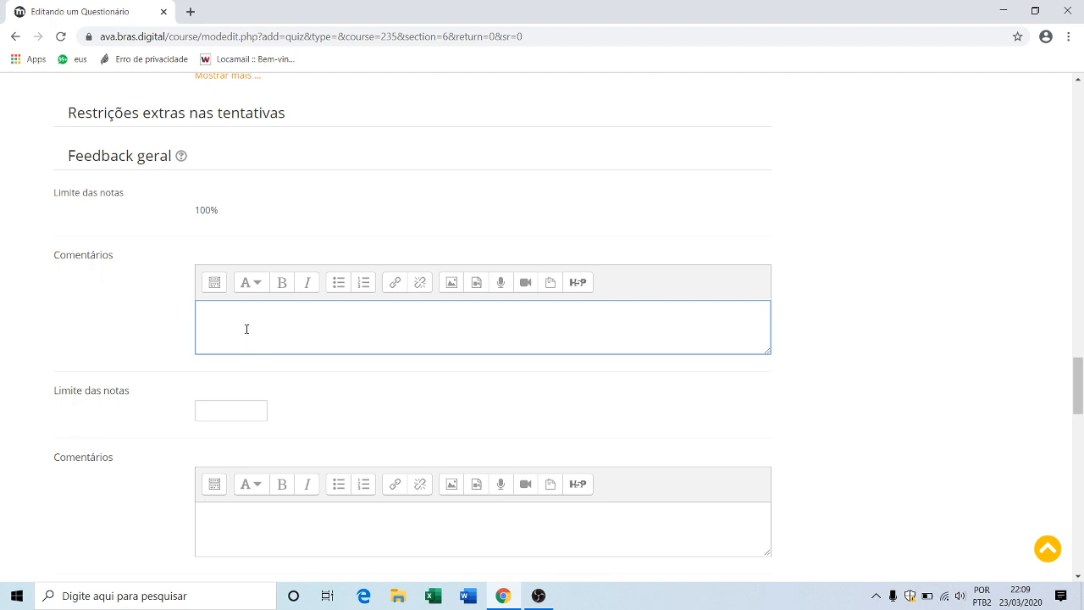
{"action": "type", "text": "Parabéns!"}
Step: Set the next grade boundary to 70% with the comment "Muito bom!" and request three more feedback fields
{"action": "left_click", "coordinate": [225, 407]}
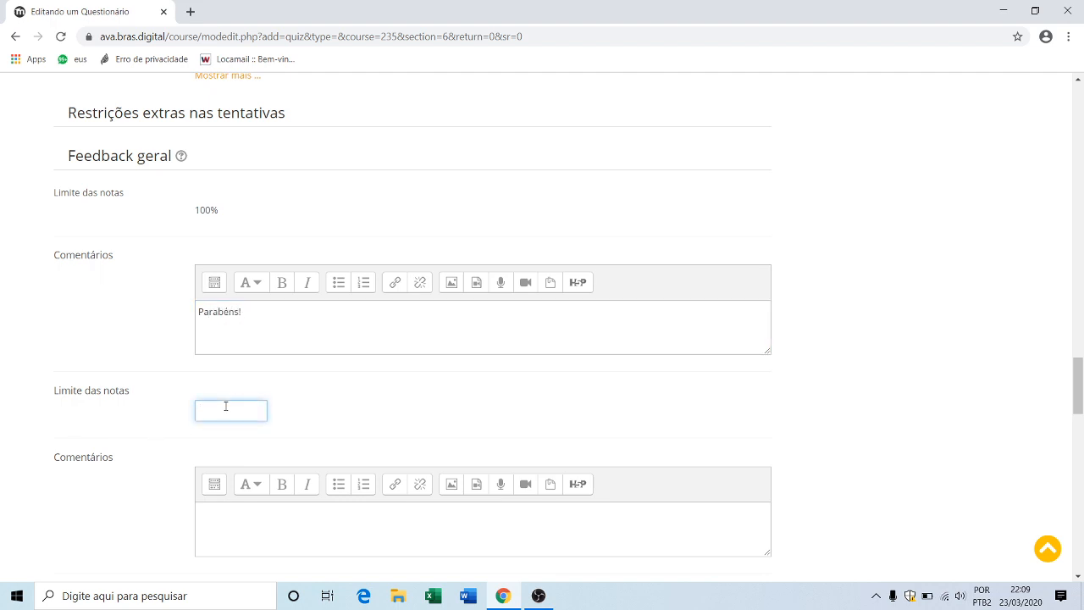
{"action": "type", "text": "70%"}
{"action": "scroll", "coordinate": [239, 430], "scroll_direction": "down", "scroll_amount": 2}
{"action": "left_click", "coordinate": [248, 390]}
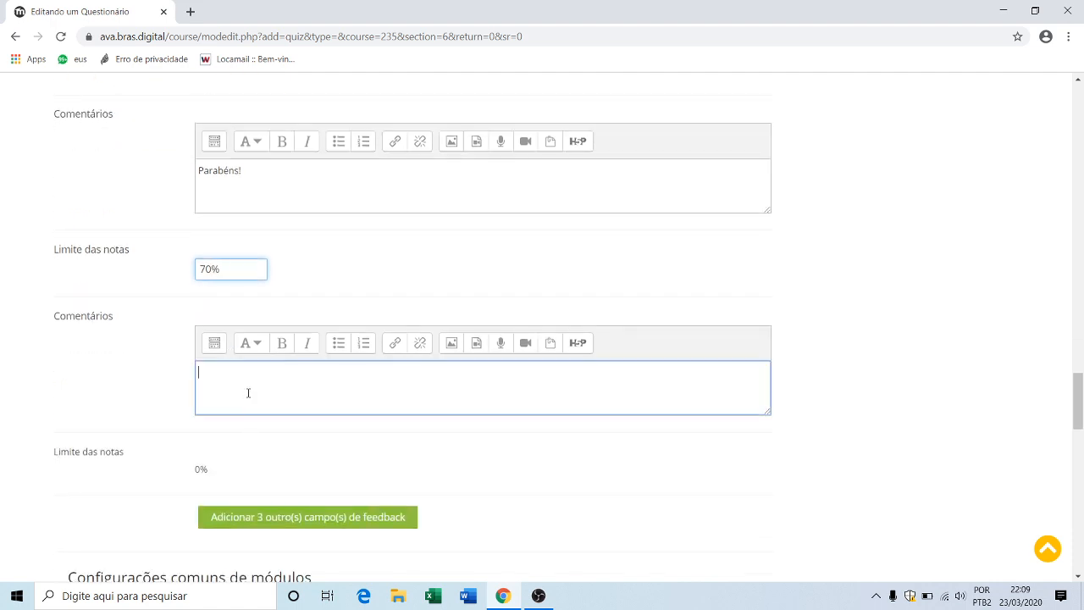
{"action": "type", "text": "Muito bom!"}
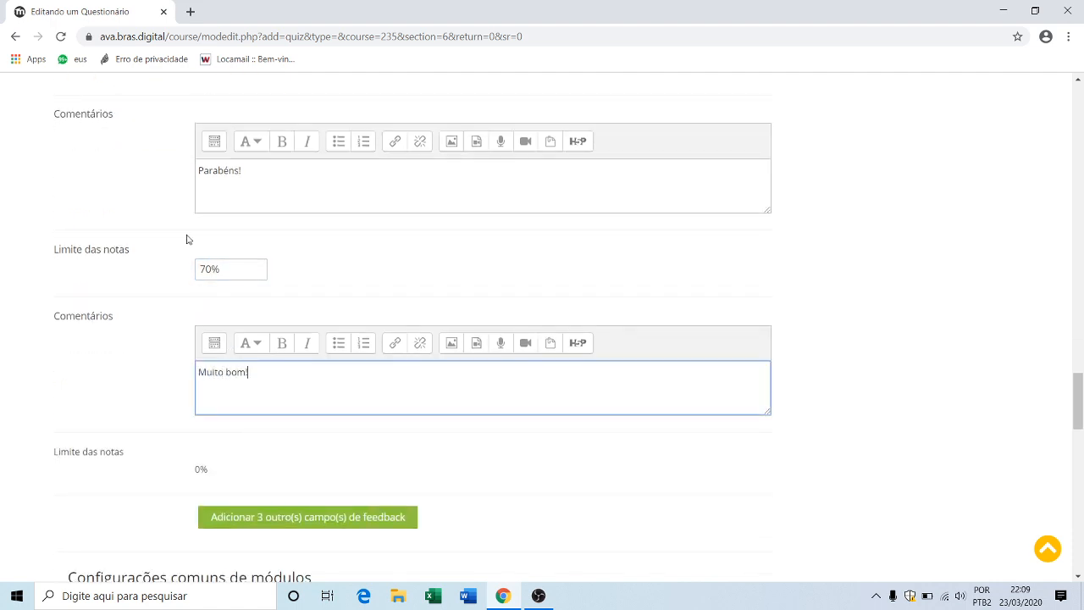
{"action": "left_click", "coordinate": [303, 517]}
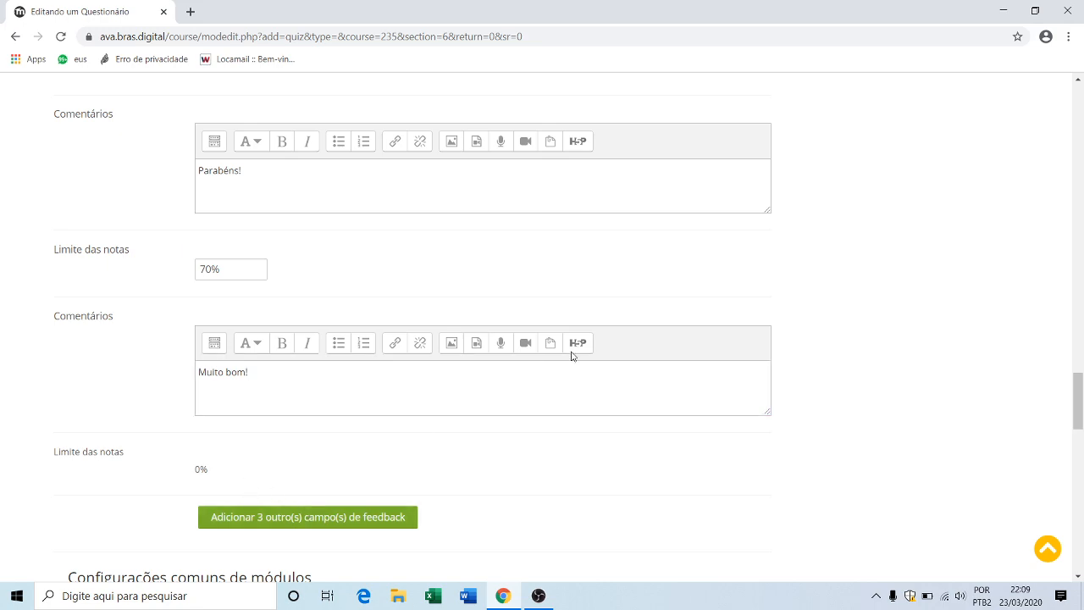
Step: In the overall feedback settings, set the third grade boundary to 50% with the comment "Estude um pouco mais!"
{"action": "scroll", "coordinate": [621, 298], "scroll_direction": "down", "scroll_amount": 15}
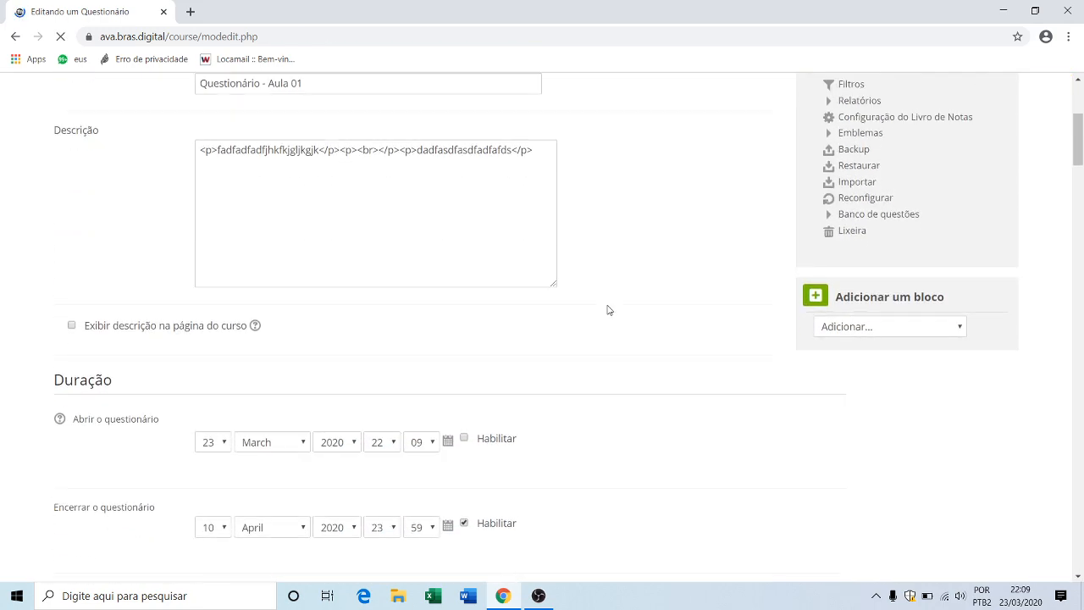
{"action": "scroll", "coordinate": [606, 312], "scroll_direction": "down", "scroll_amount": 20}
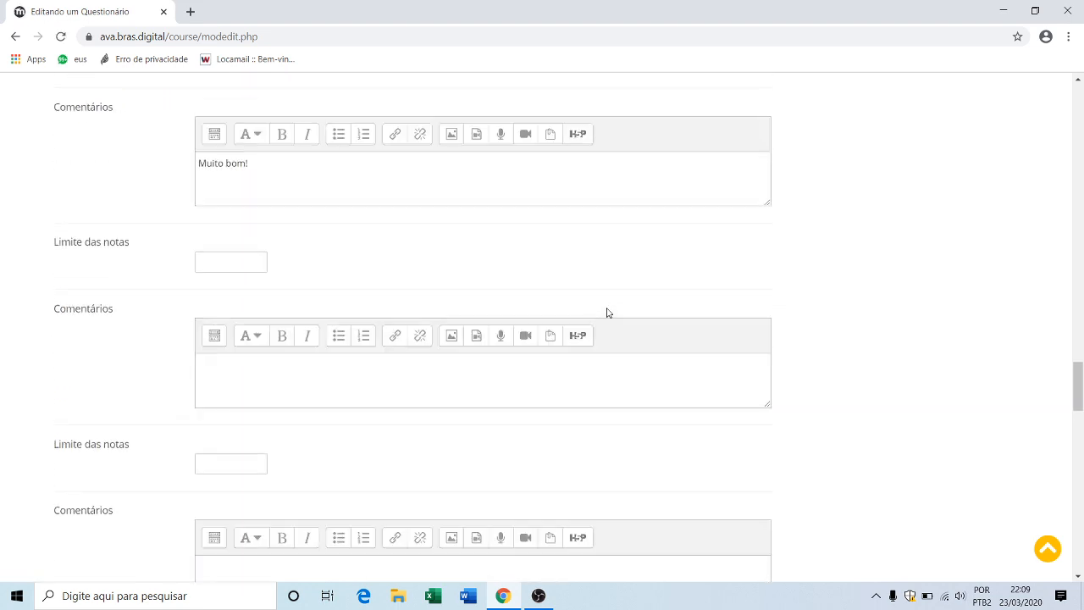
{"action": "left_click", "coordinate": [240, 261]}
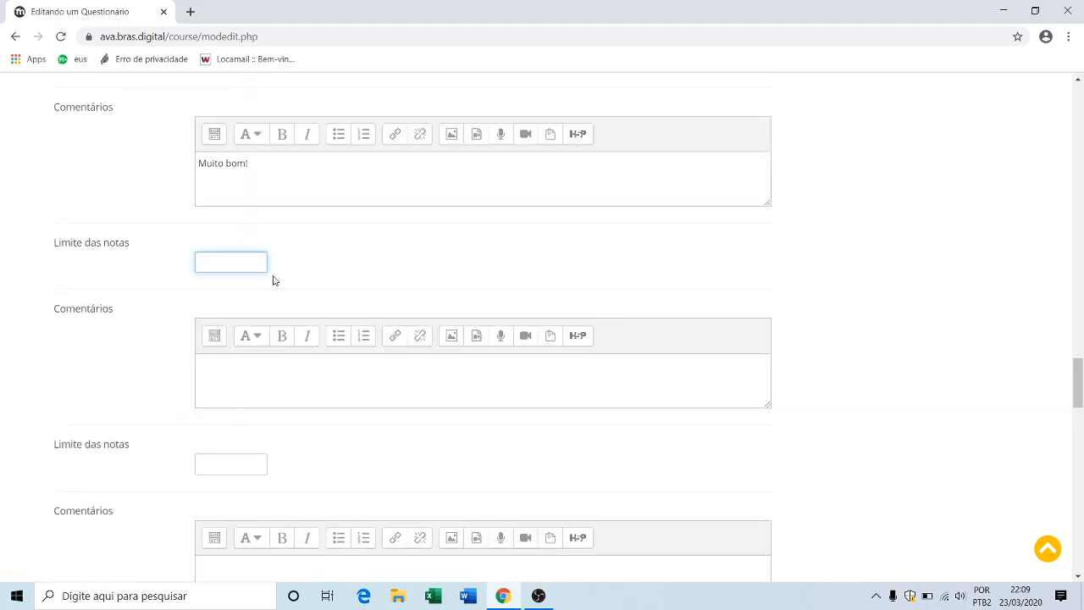
{"action": "type", "text": "50%"}
{"action": "left_click", "coordinate": [243, 372]}
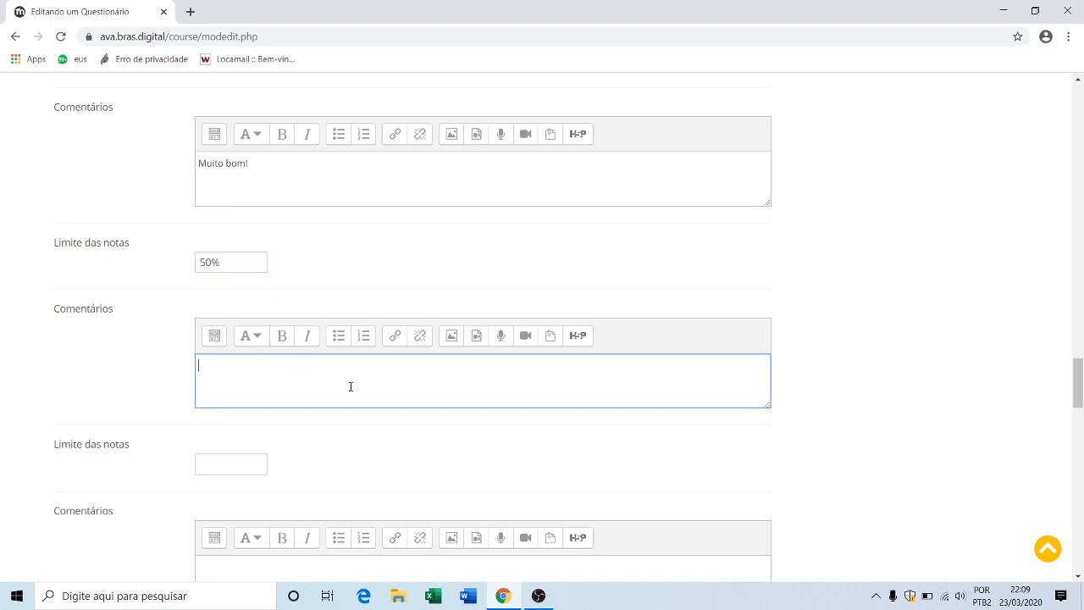
{"action": "type", "text": "Estude um pouco mais!"}
Step: Save the quiz settings and return to the course page
{"action": "scroll", "coordinate": [515, 405], "scroll_direction": "down", "scroll_amount": 6}
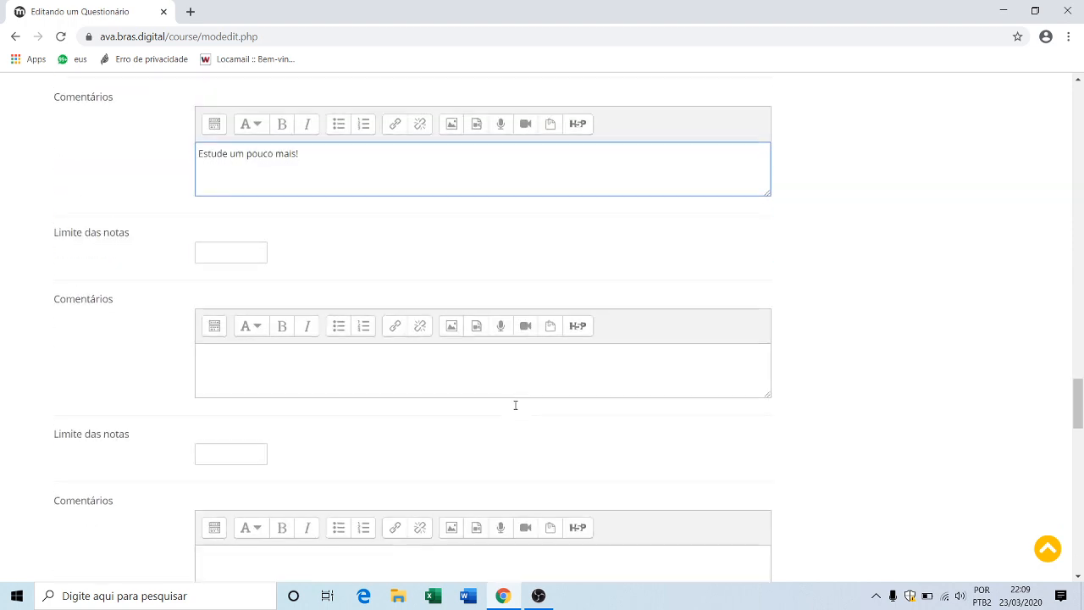
{"action": "scroll", "coordinate": [514, 405], "scroll_direction": "down", "scroll_amount": 1}
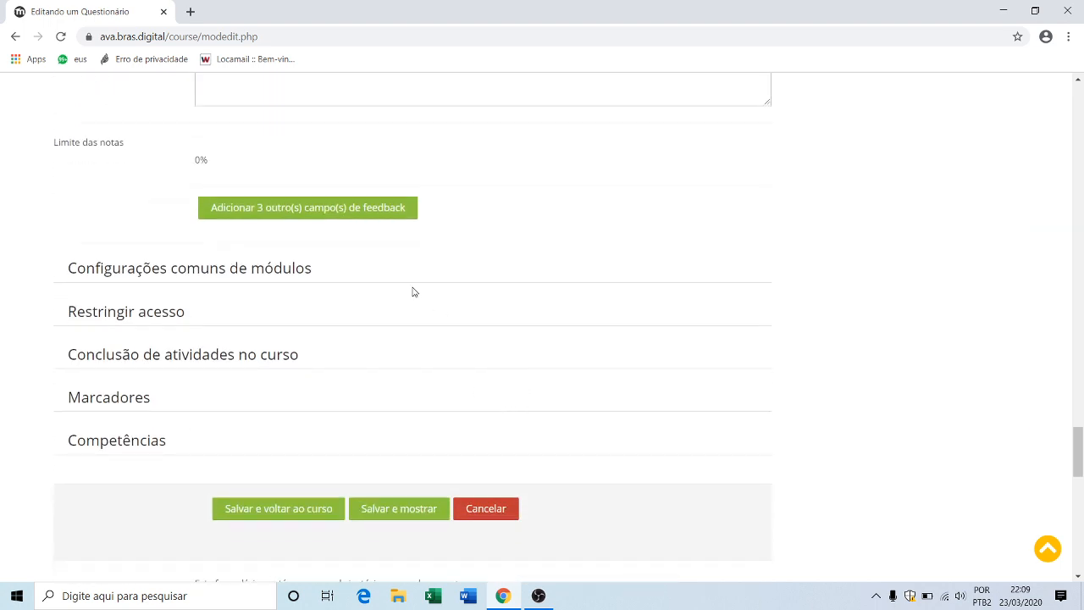
{"action": "left_click", "coordinate": [295, 508]}
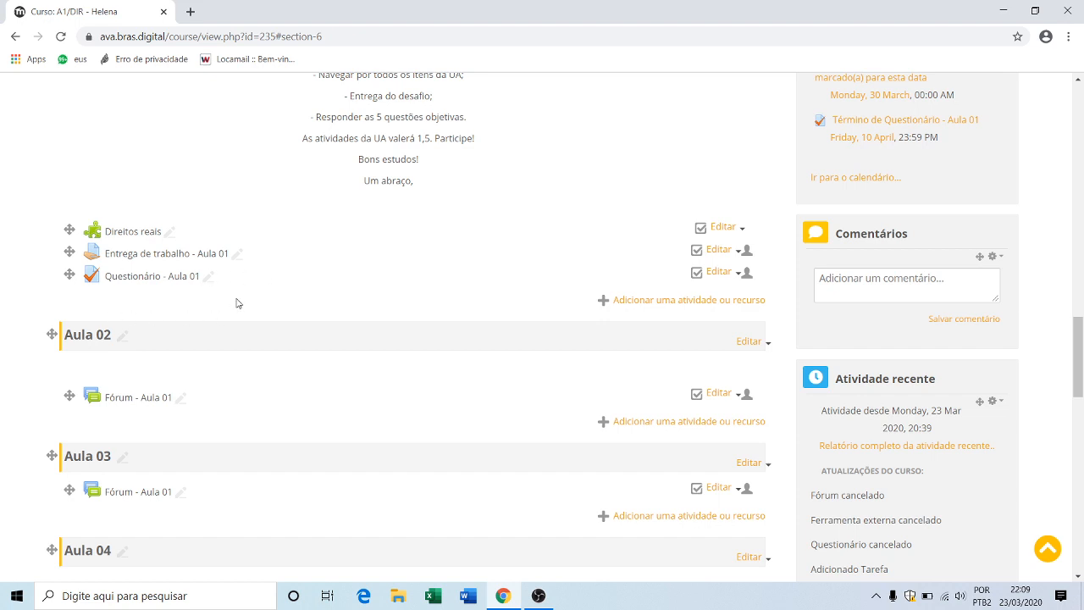
Step: Open the "Questionário - Aula 01" quiz from the course and go to its question editing page
{"action": "left_click", "coordinate": [140, 277]}
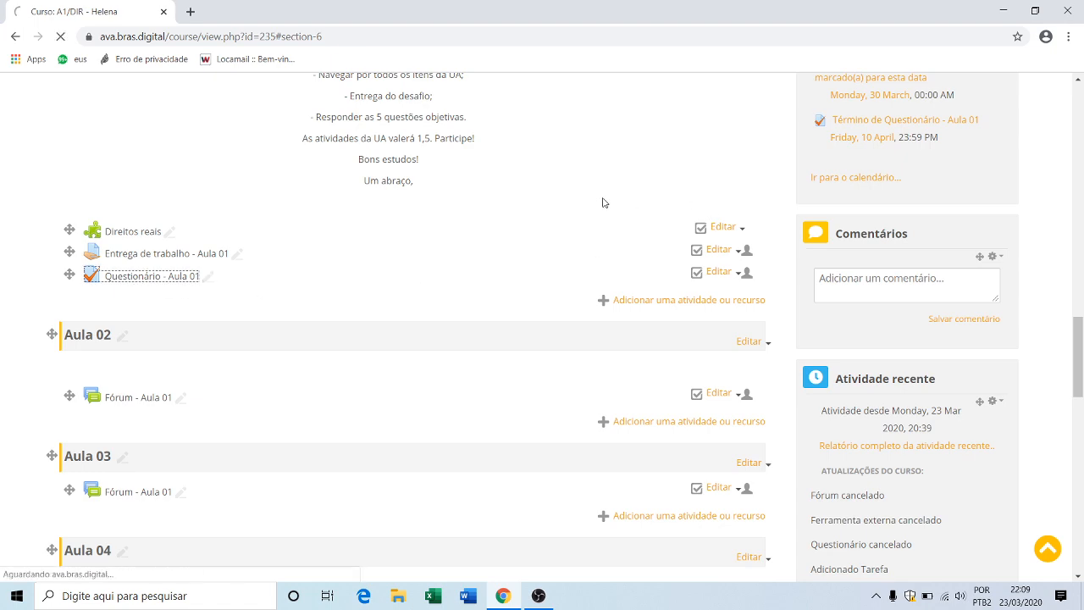
{"action": "scroll", "coordinate": [530, 283], "scroll_direction": "down", "scroll_amount": 3}
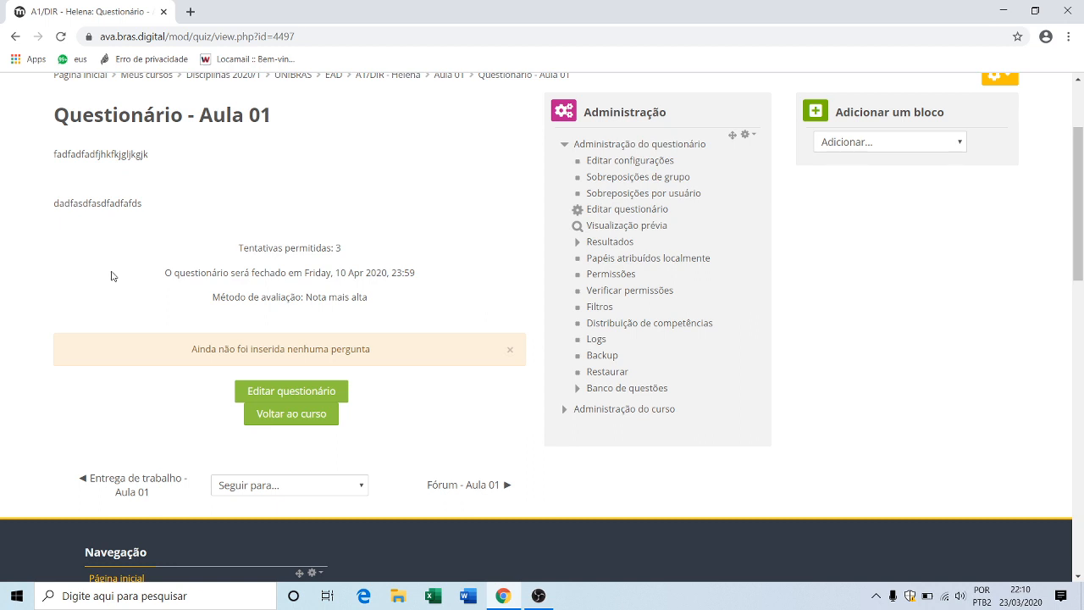
{"action": "left_click", "coordinate": [308, 395]}
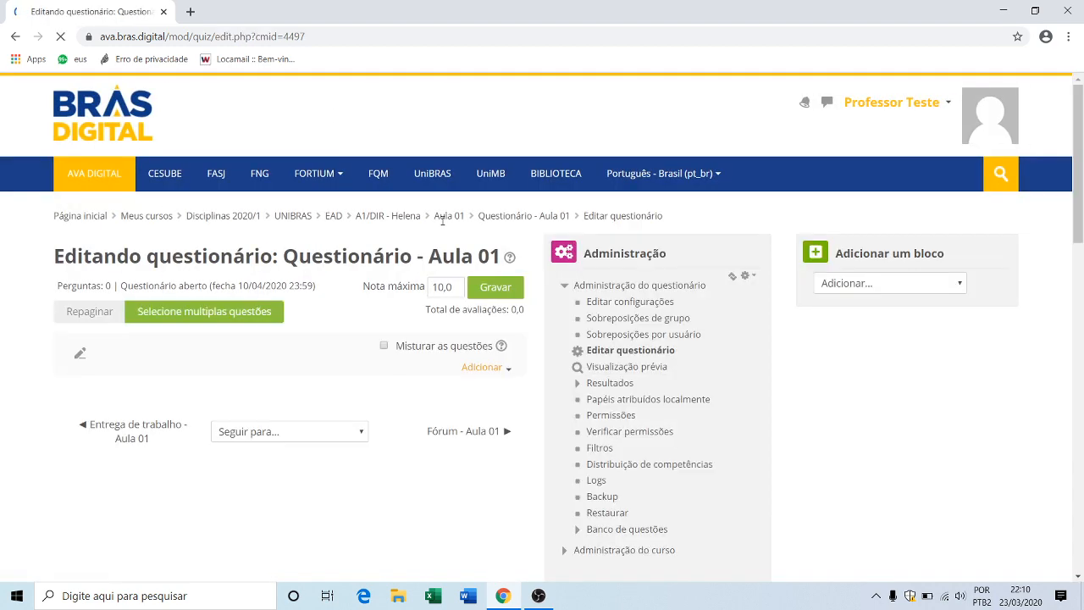
Step: Start adding a new question of type "Múltipla escolha" to the quiz
{"action": "scroll", "coordinate": [443, 220], "scroll_direction": "down", "scroll_amount": 1}
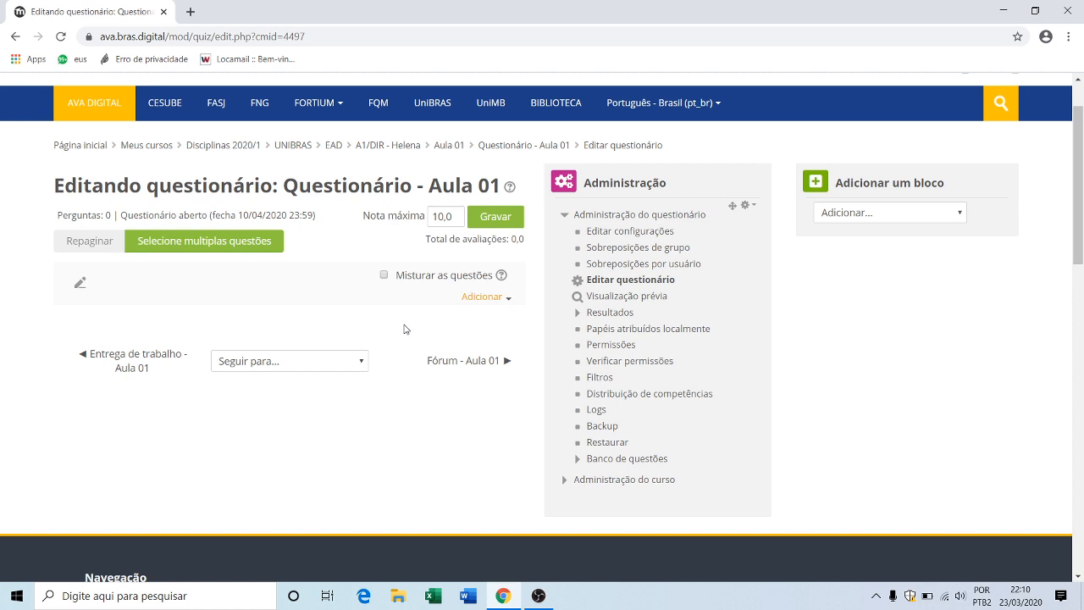
{"action": "left_click", "coordinate": [508, 300]}
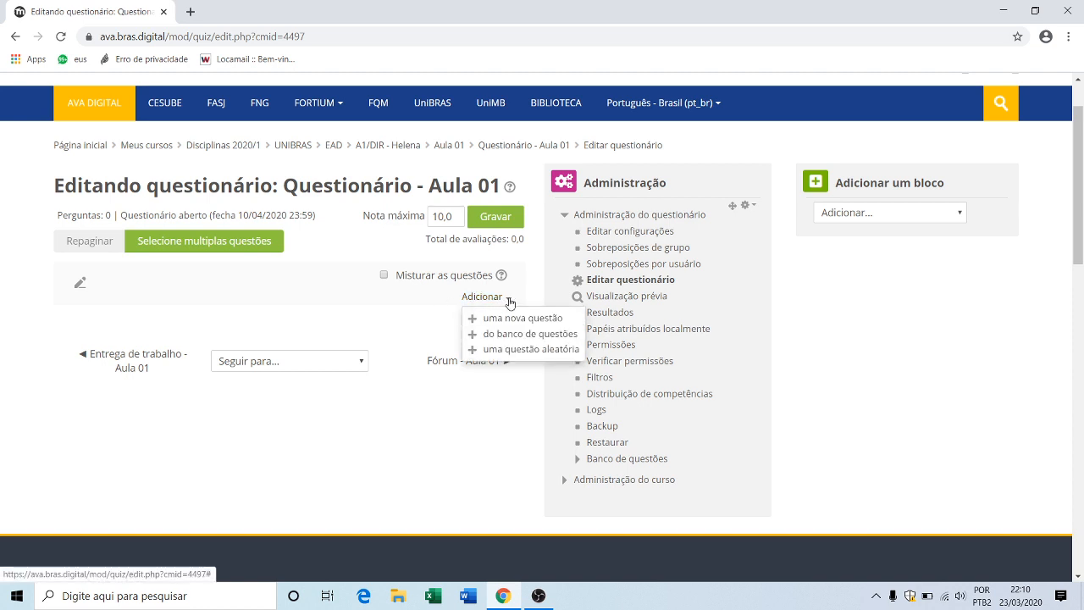
{"action": "left_click", "coordinate": [491, 318]}
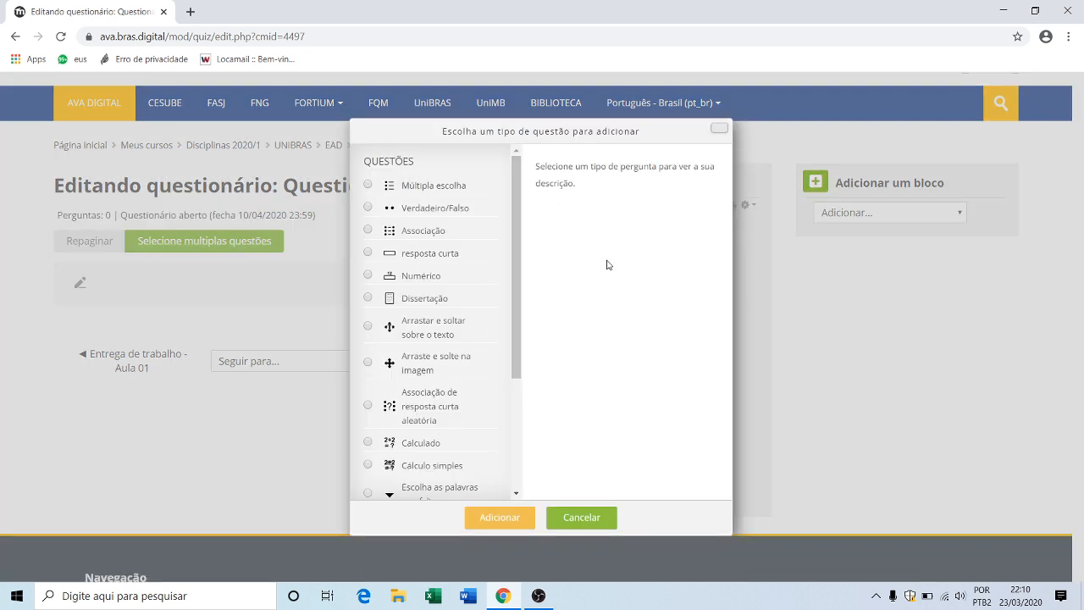
{"action": "left_click_drag", "start_coordinate": [517, 229], "coordinate": [516, 195]}
{"action": "left_click", "coordinate": [368, 185]}
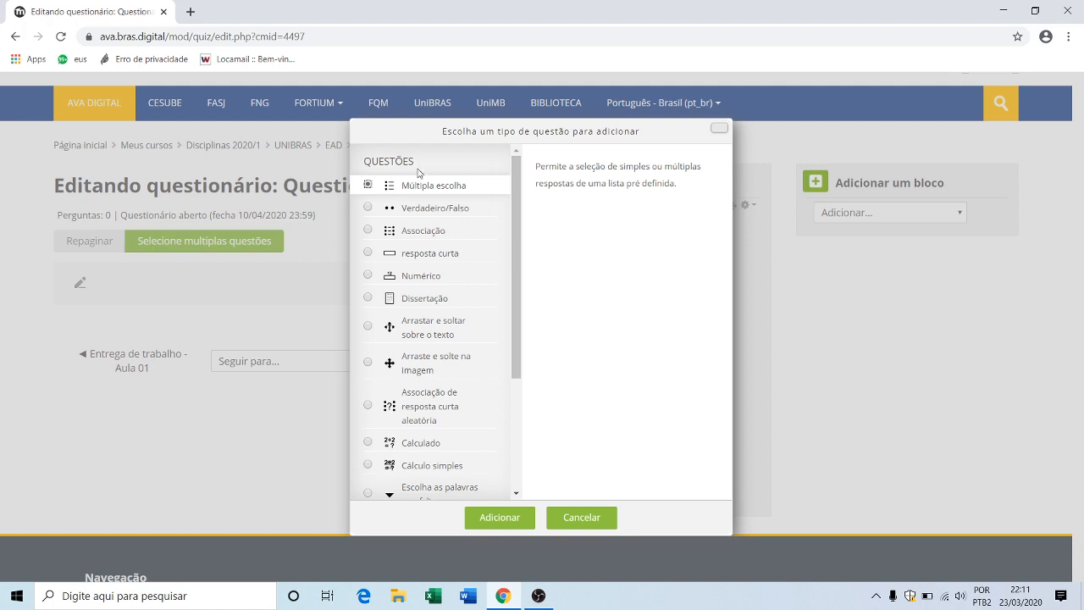
{"action": "left_click", "coordinate": [514, 523]}
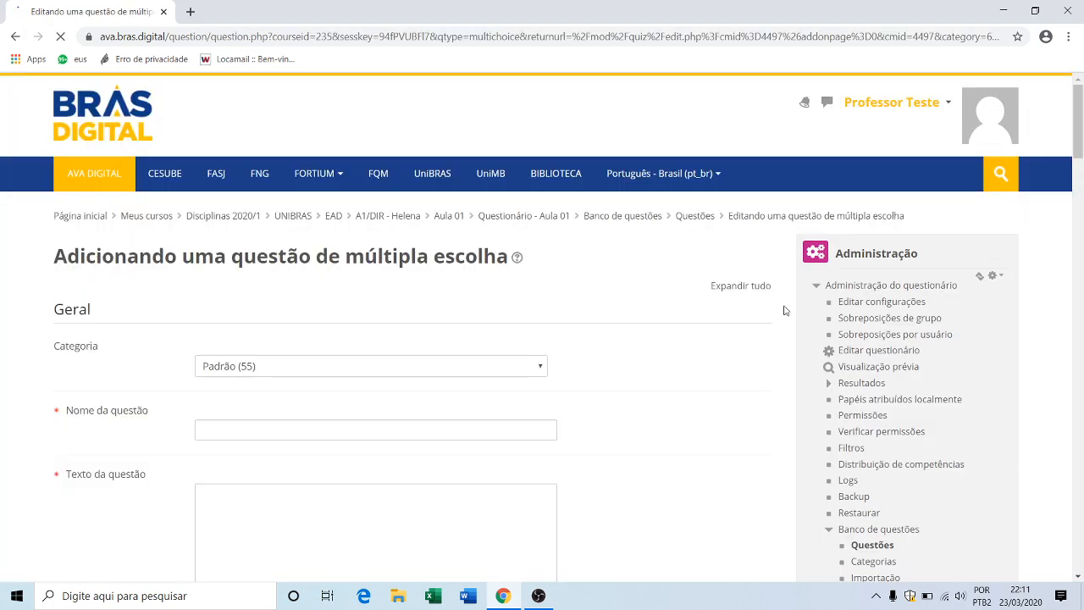
{"action": "scroll", "coordinate": [783, 305], "scroll_direction": "down", "scroll_amount": 2}
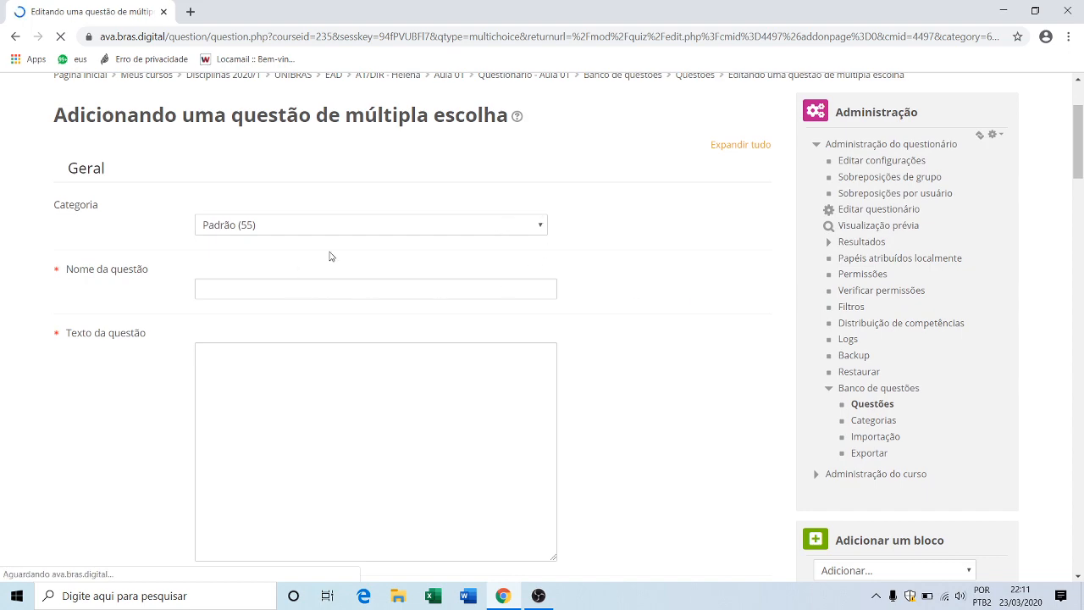
{"action": "scroll", "coordinate": [407, 264], "scroll_direction": "down", "scroll_amount": 4}
{"action": "scroll", "coordinate": [430, 268], "scroll_direction": "up", "scroll_amount": 3}
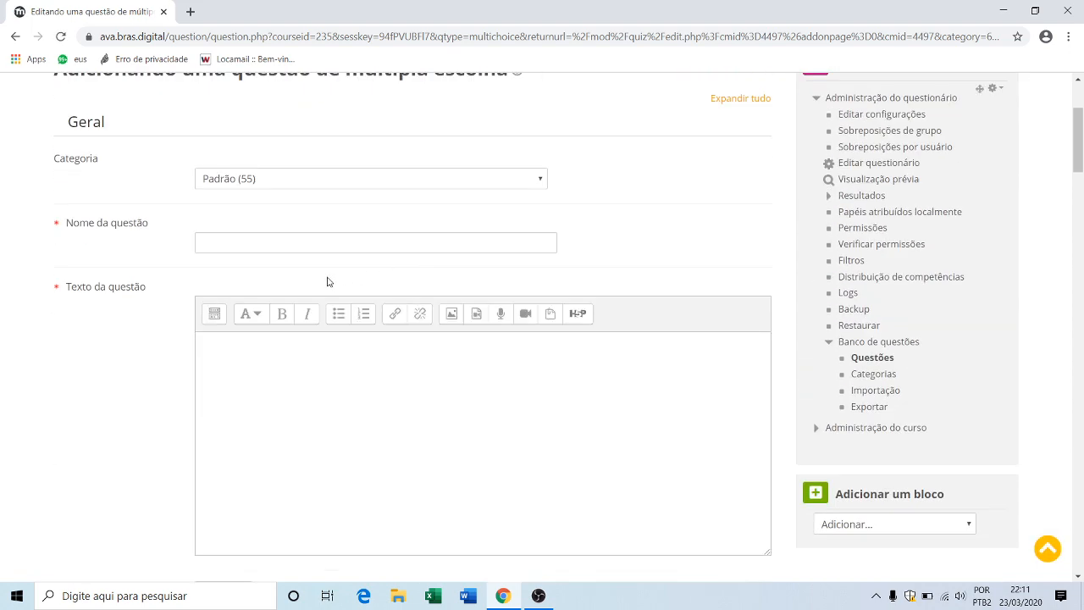
{"action": "left_click", "coordinate": [259, 240]}
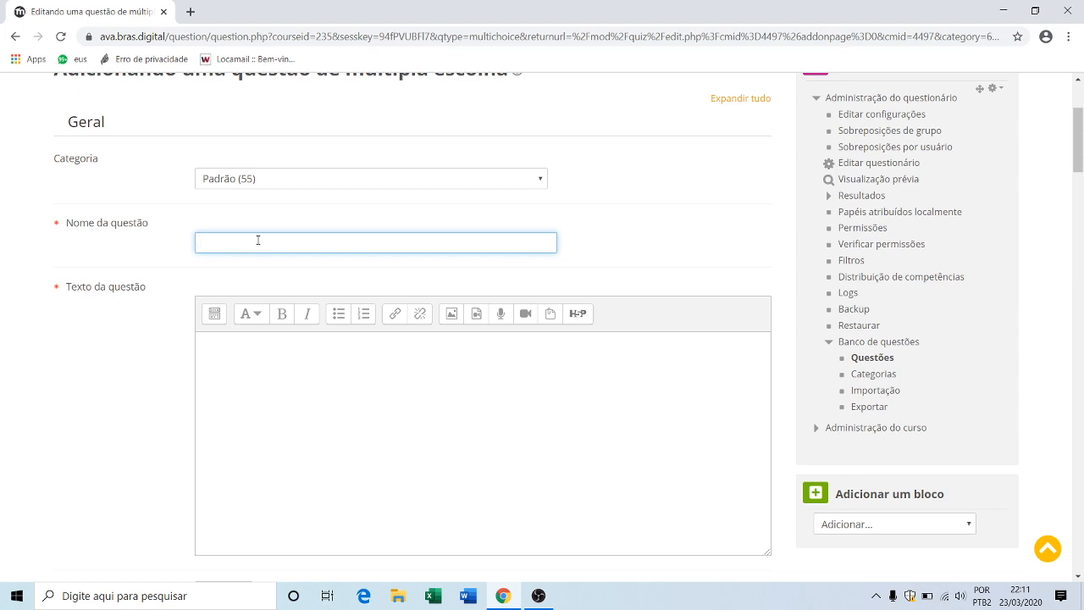
Step: Switch to the desktop's TESTE folder and open the "Questões para teste" document in Word
{"action": "left_click", "coordinate": [1002, 11]}
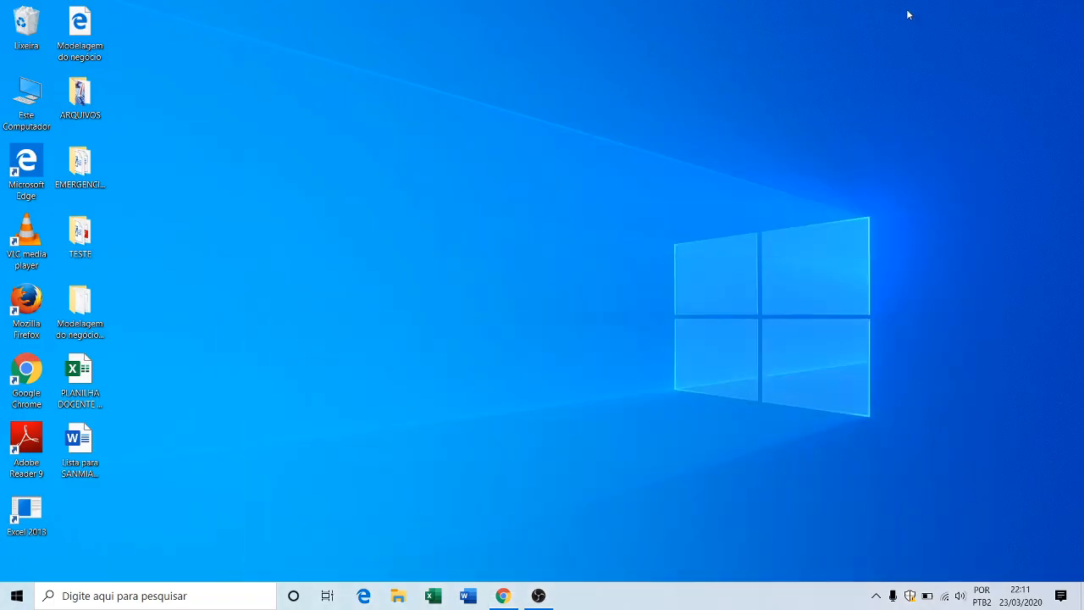
{"action": "double_click", "coordinate": [79, 236]}
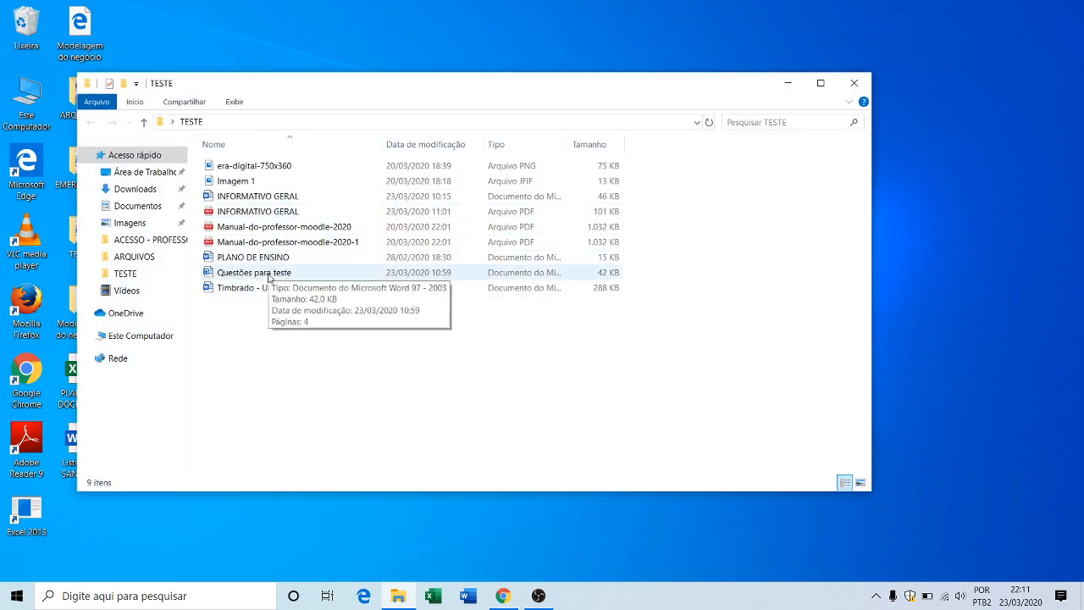
{"action": "double_click", "coordinate": [269, 275]}
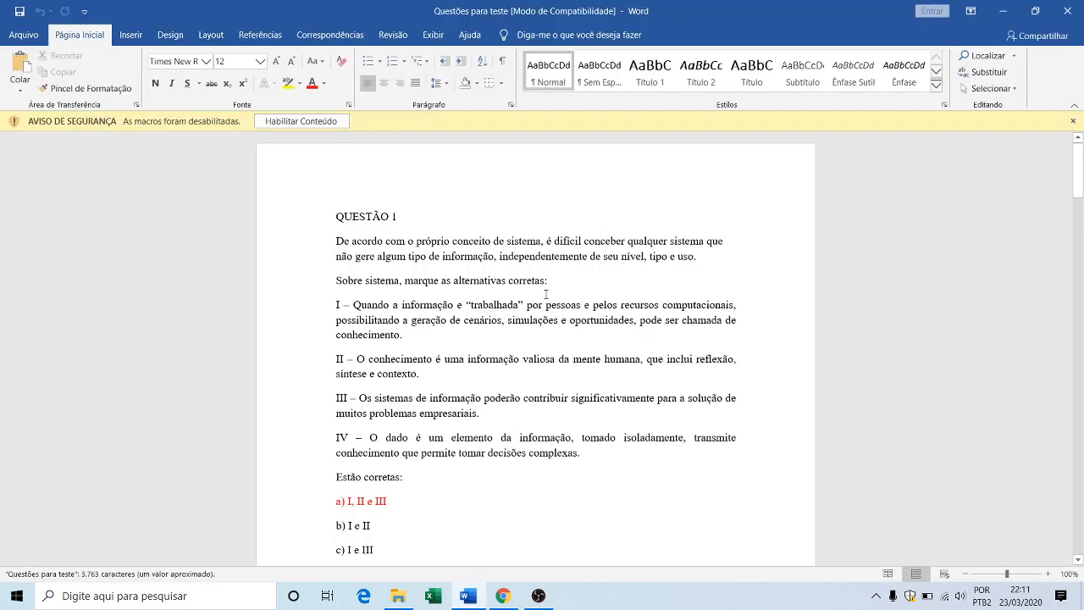
Step: Copy the QUESTÃO 1 statement from "De acordo com o próprio conceito" through the end of item IV
{"action": "scroll", "coordinate": [534, 286], "scroll_direction": "down", "scroll_amount": 3}
{"action": "scroll", "coordinate": [534, 286], "scroll_direction": "down", "scroll_amount": 8}
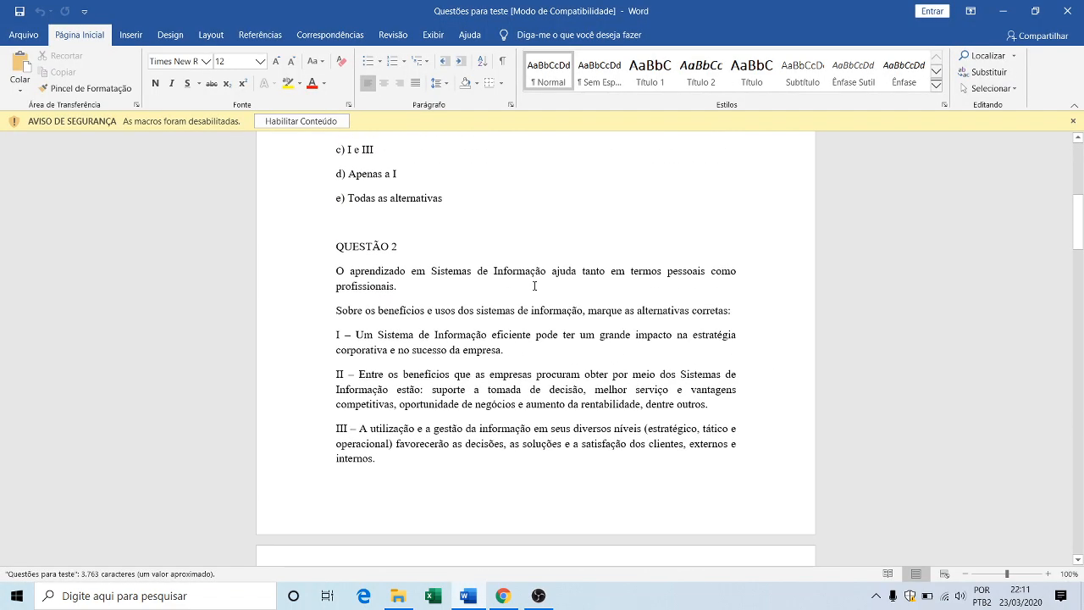
{"action": "scroll", "coordinate": [534, 286], "scroll_direction": "up", "scroll_amount": 15}
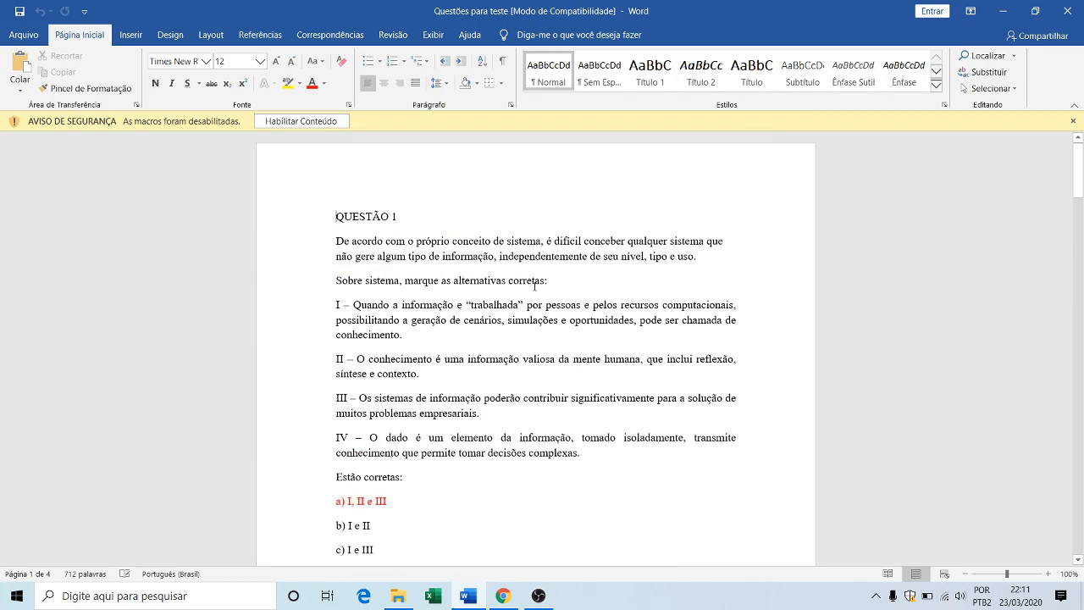
{"action": "scroll", "coordinate": [534, 286], "scroll_direction": "down", "scroll_amount": 1}
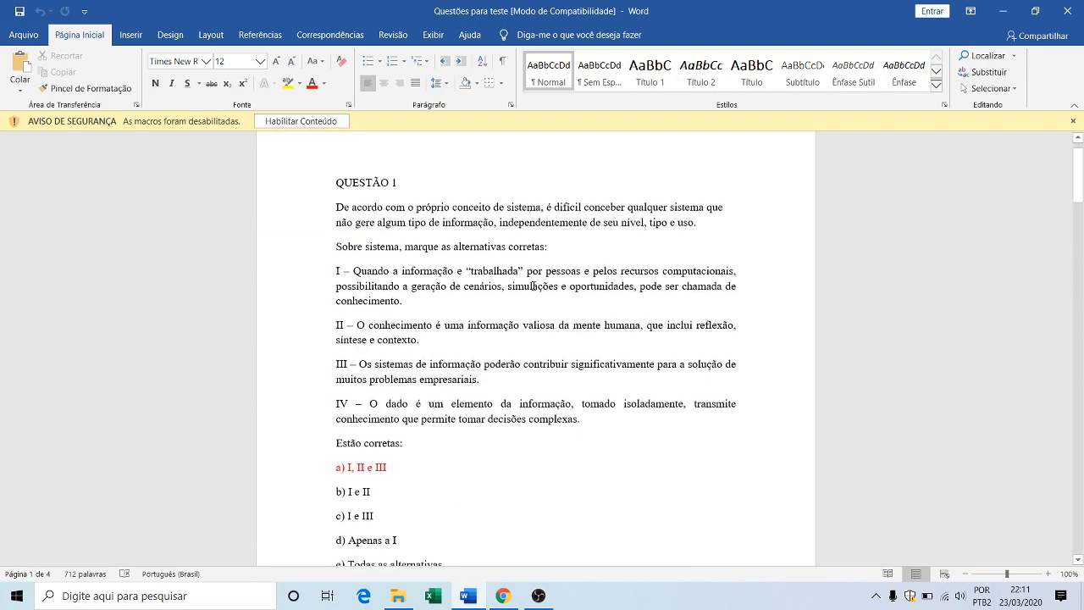
{"action": "scroll", "coordinate": [535, 286], "scroll_direction": "down", "scroll_amount": 1}
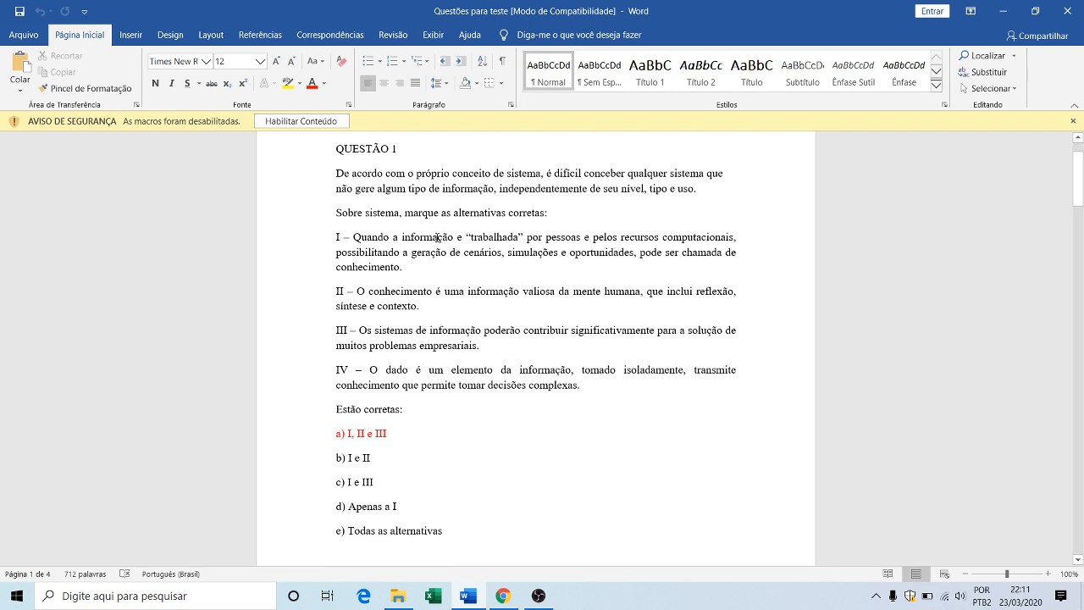
{"action": "left_click_drag", "start_coordinate": [337, 173], "coordinate": [606, 386]}
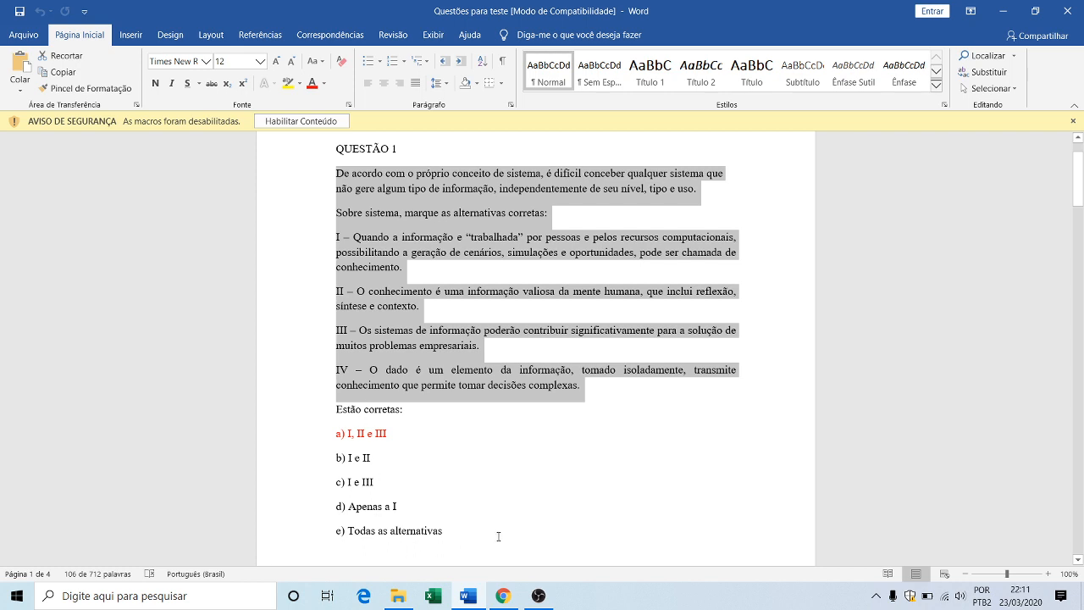
{"action": "key", "text": "ctrl+c"}
Step: In the Moodle question form in Chrome, paste the copied statement as the question text and name the question "Questão 01"
{"action": "left_click", "coordinate": [1005, 8]}
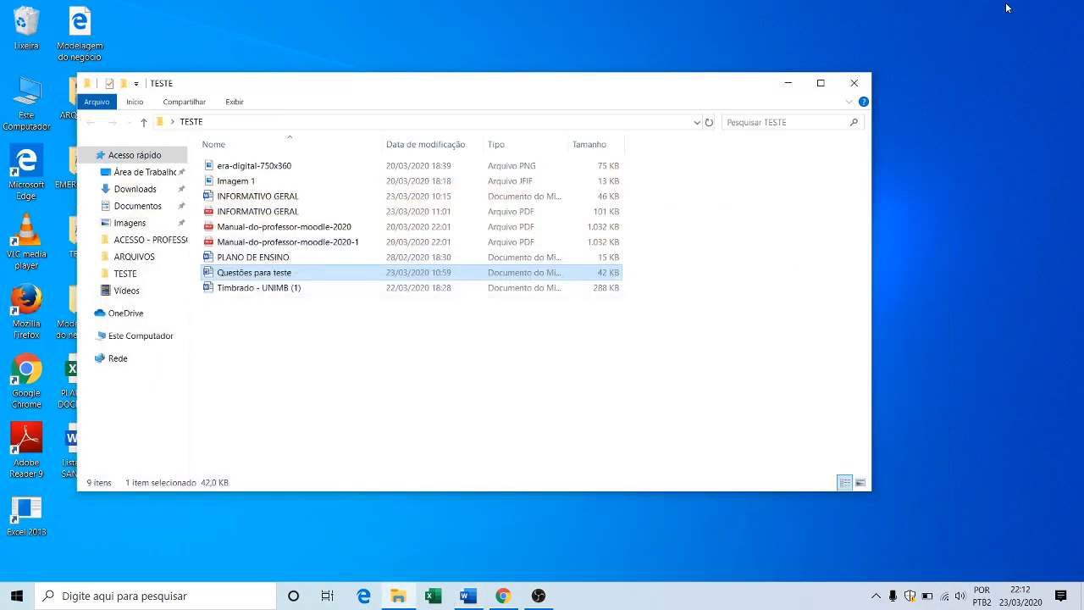
{"action": "left_click", "coordinate": [503, 597]}
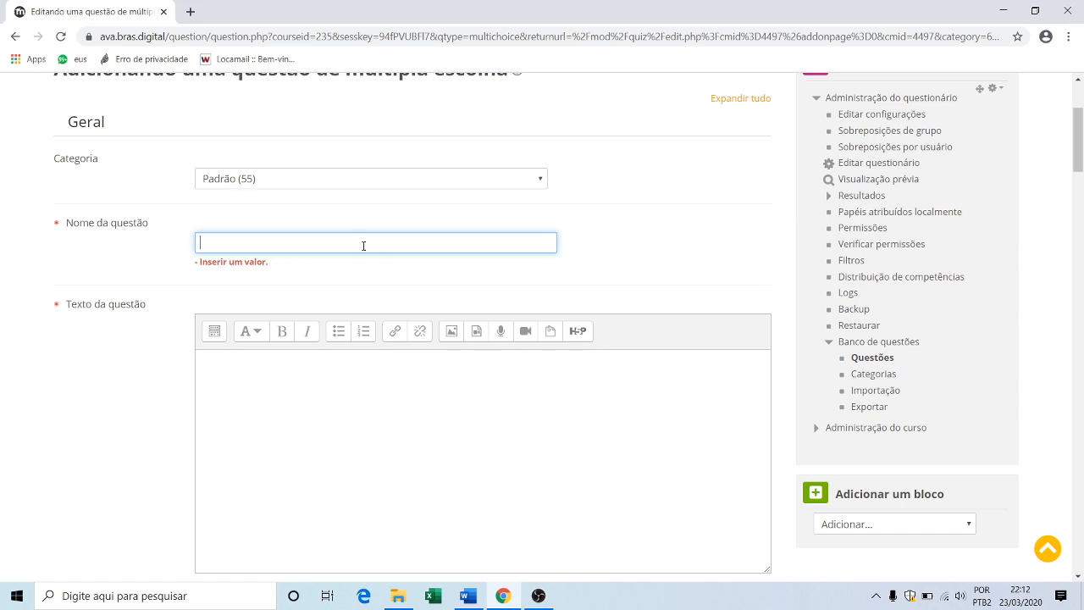
{"action": "left_click", "coordinate": [233, 318]}
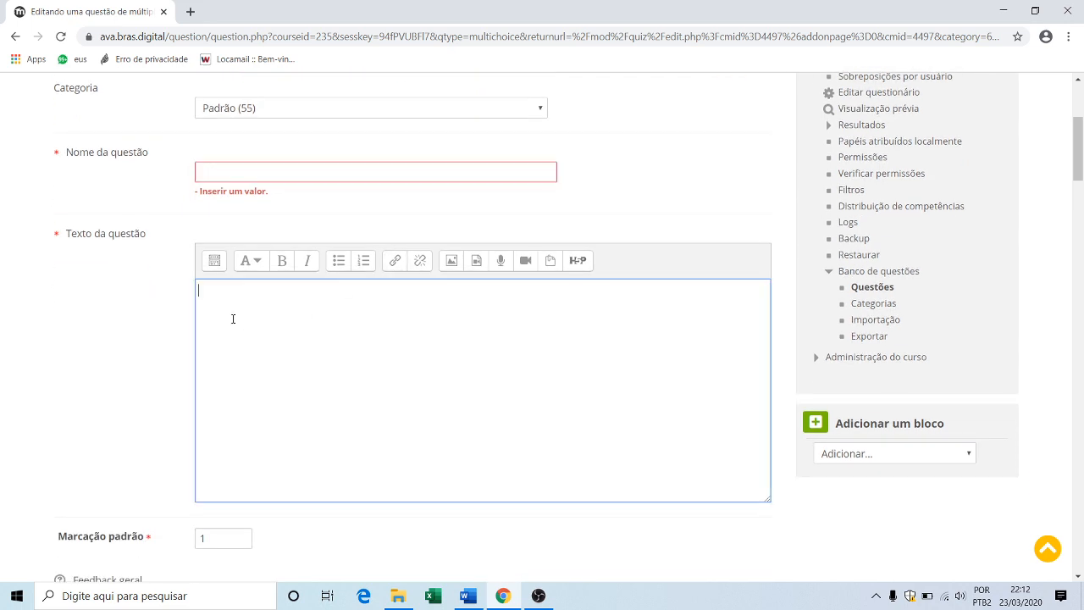
{"action": "key", "text": "ctrl+v"}
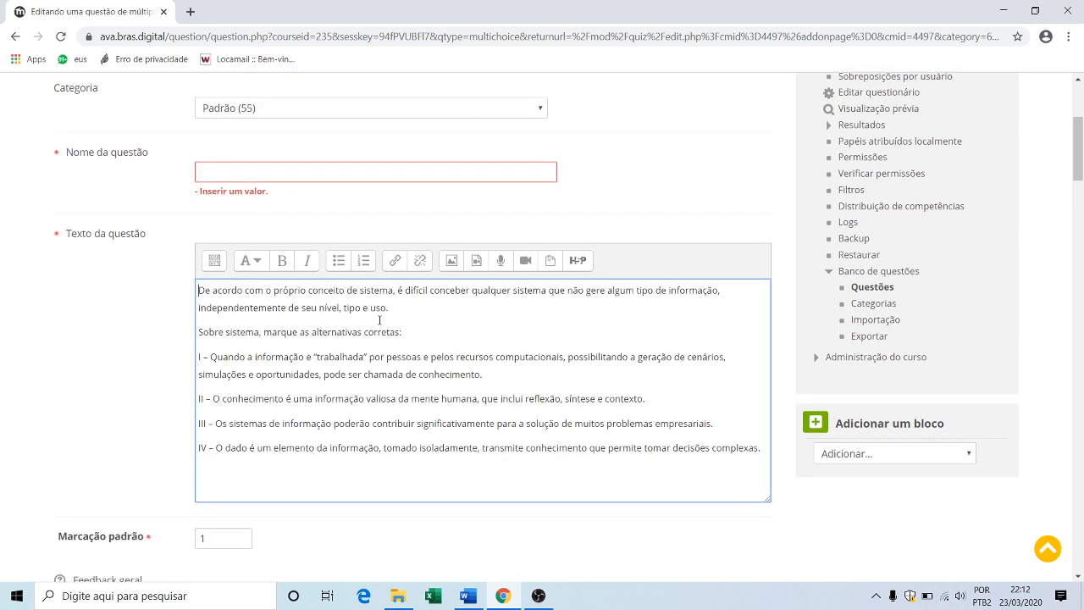
{"action": "left_click", "coordinate": [225, 175]}
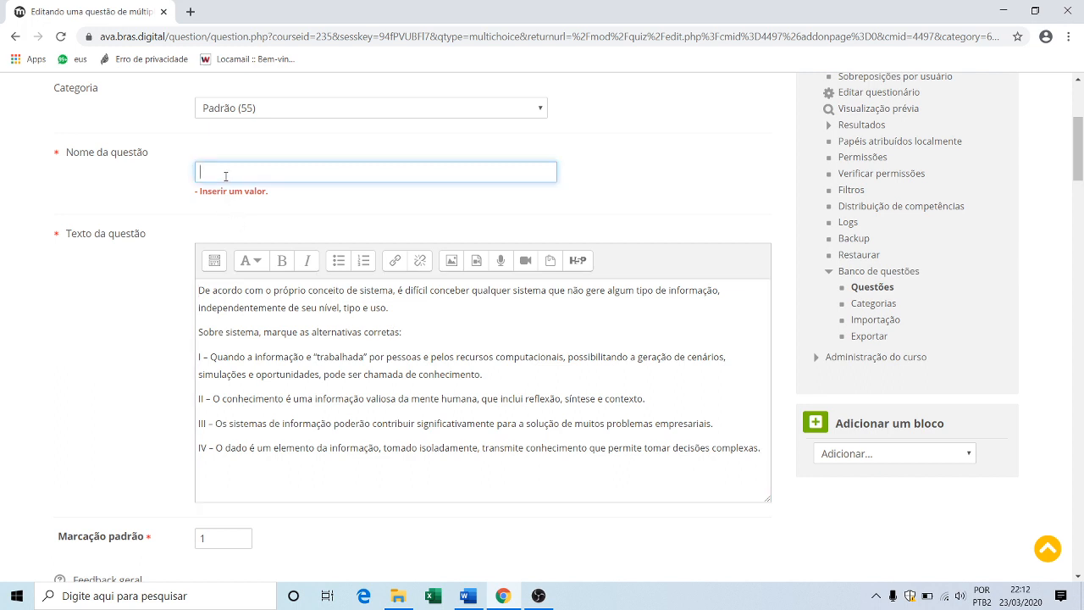
{"action": "type", "text": "Questão 01"}
Step: Copy the line "Estão corretas:" from the Word document and paste it below item IV in the Moodle question text
{"action": "scroll", "coordinate": [302, 251], "scroll_direction": "down", "scroll_amount": 1}
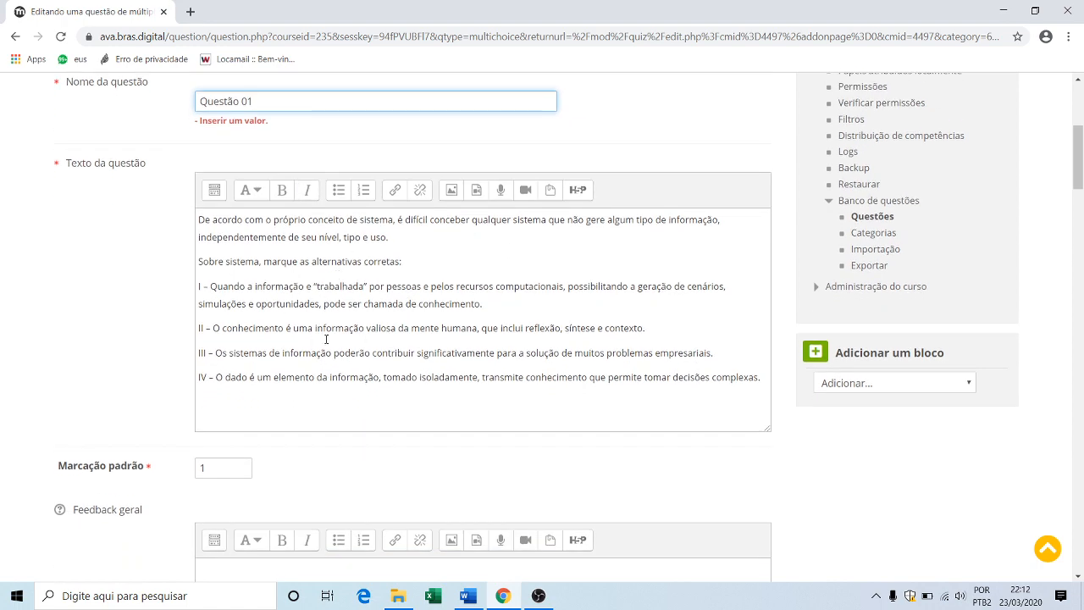
{"action": "scroll", "coordinate": [469, 381], "scroll_direction": "down", "scroll_amount": 1}
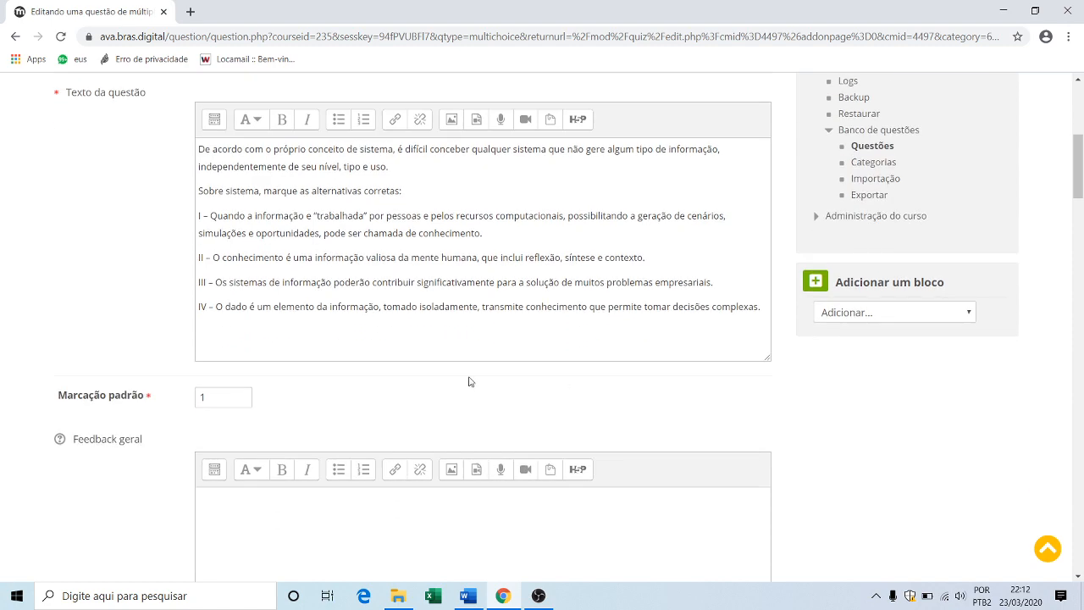
{"action": "left_click", "coordinate": [257, 333]}
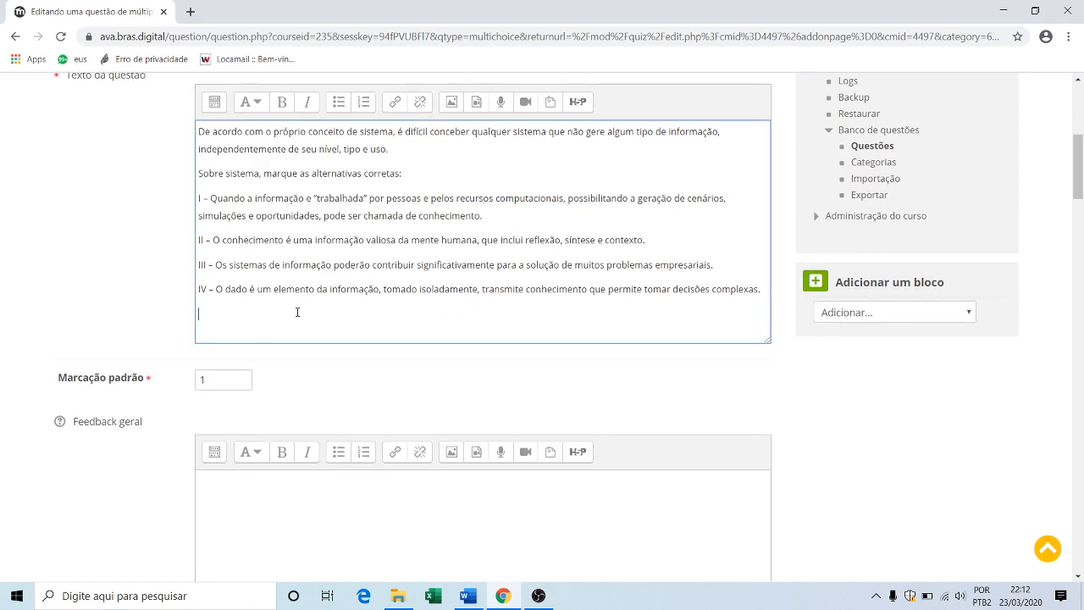
{"action": "left_click", "coordinate": [468, 596]}
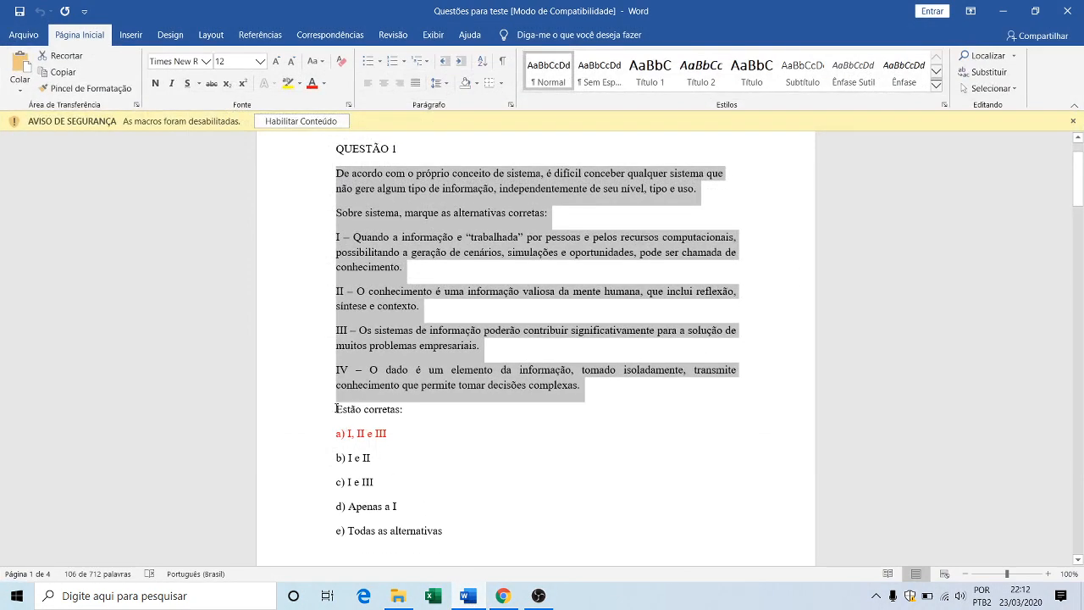
{"action": "left_click_drag", "start_coordinate": [336, 408], "coordinate": [442, 409]}
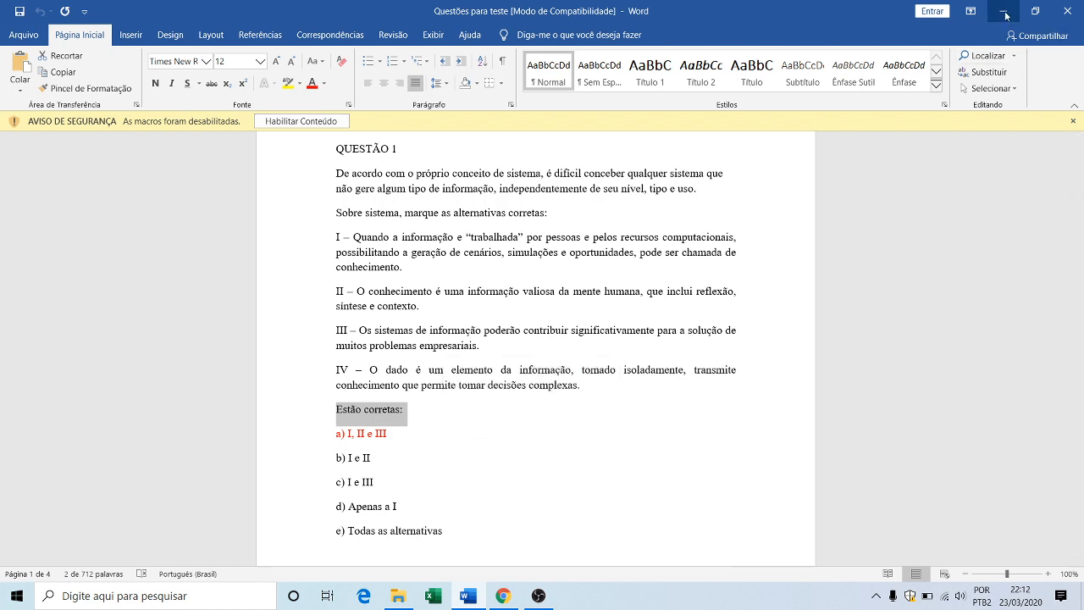
{"action": "left_click", "coordinate": [515, 600]}
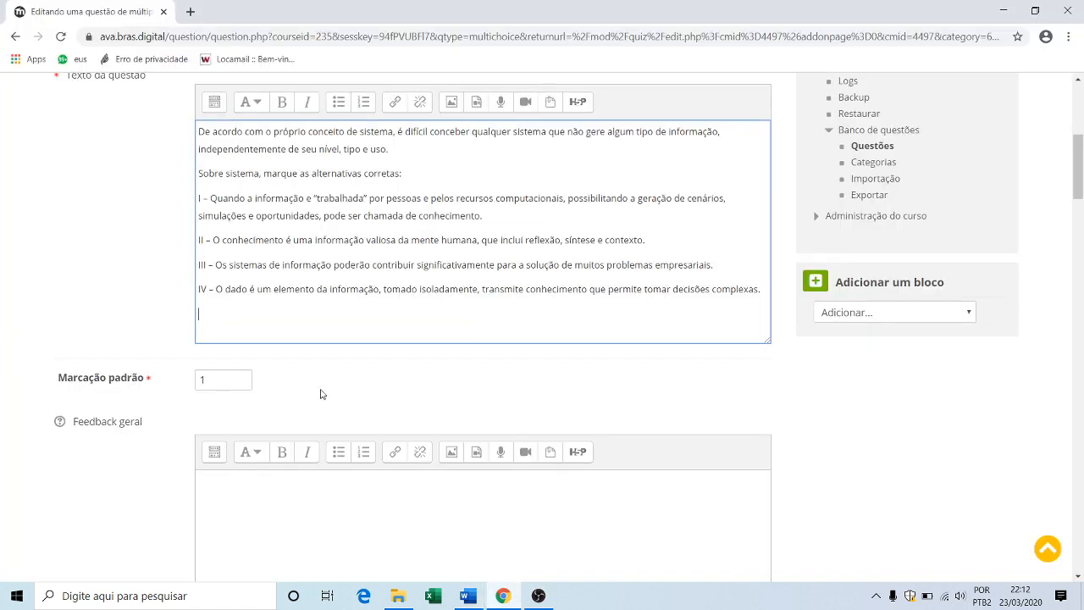
{"action": "key", "text": "ctrl+v"}
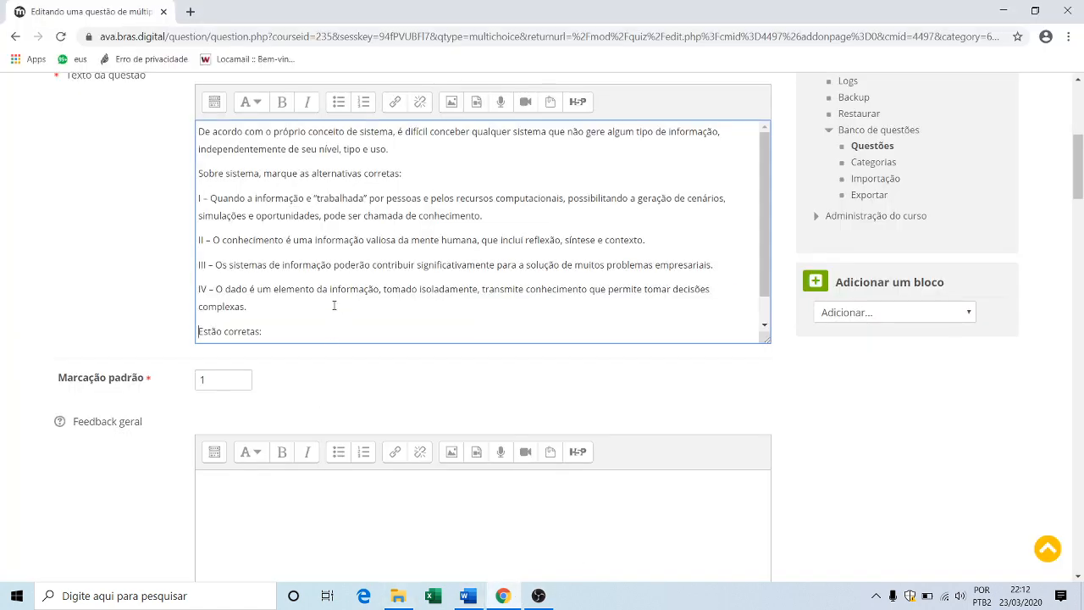
{"action": "scroll", "coordinate": [334, 305], "scroll_direction": "down", "scroll_amount": 1}
{"action": "scroll", "coordinate": [372, 312], "scroll_direction": "up", "scroll_amount": 3}
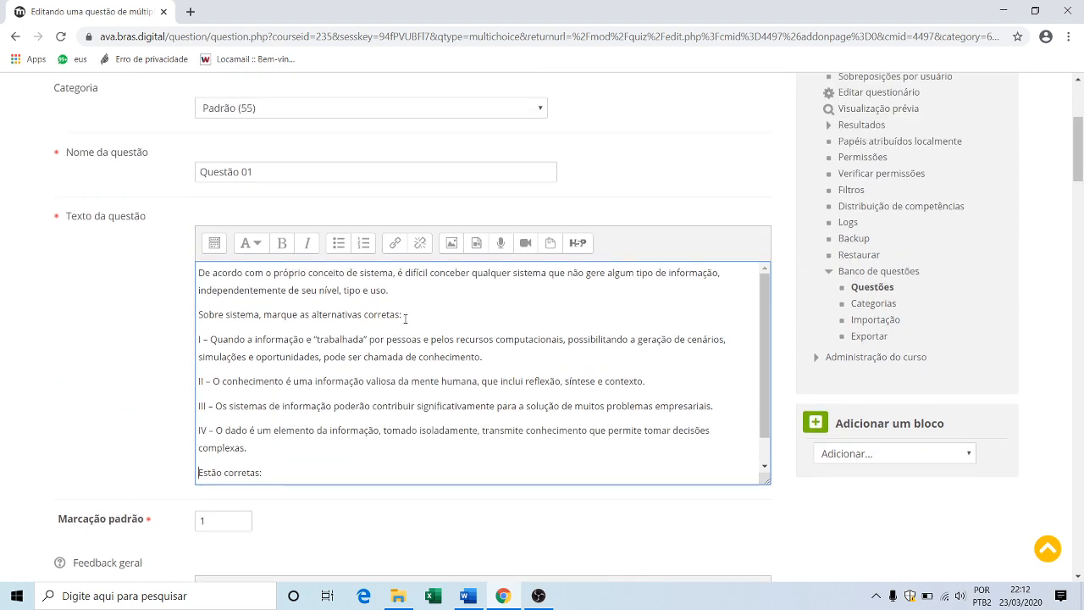
{"action": "left_click_drag", "start_coordinate": [205, 277], "coordinate": [311, 463]}
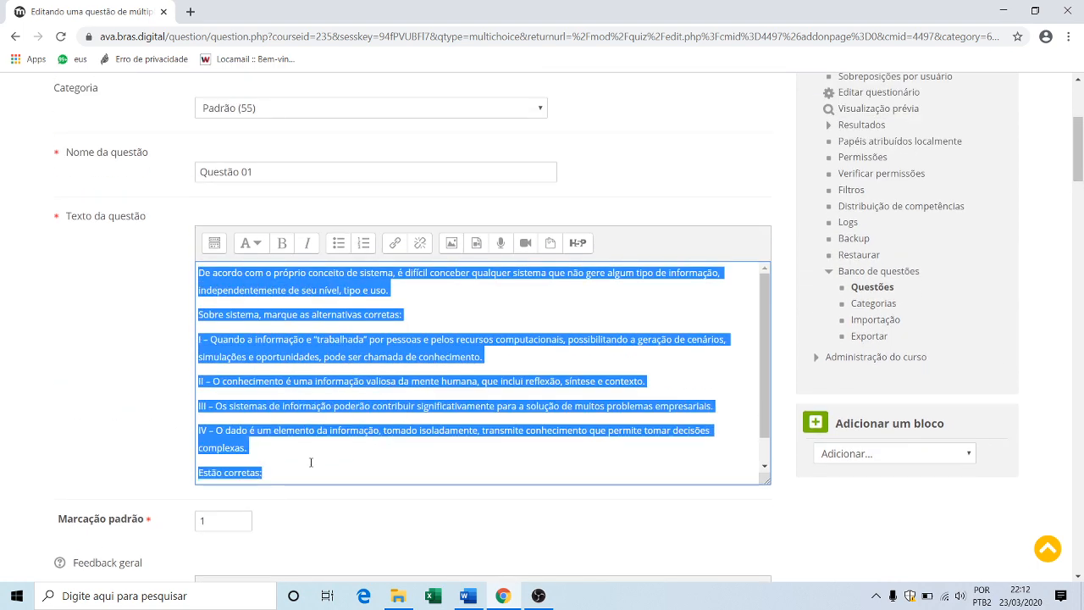
Step: Choose "Apenas uma resposta" for the number of answers and keep the "a., b., c., ..." numbering of the choices
{"action": "scroll", "coordinate": [321, 430], "scroll_direction": "down", "scroll_amount": 4}
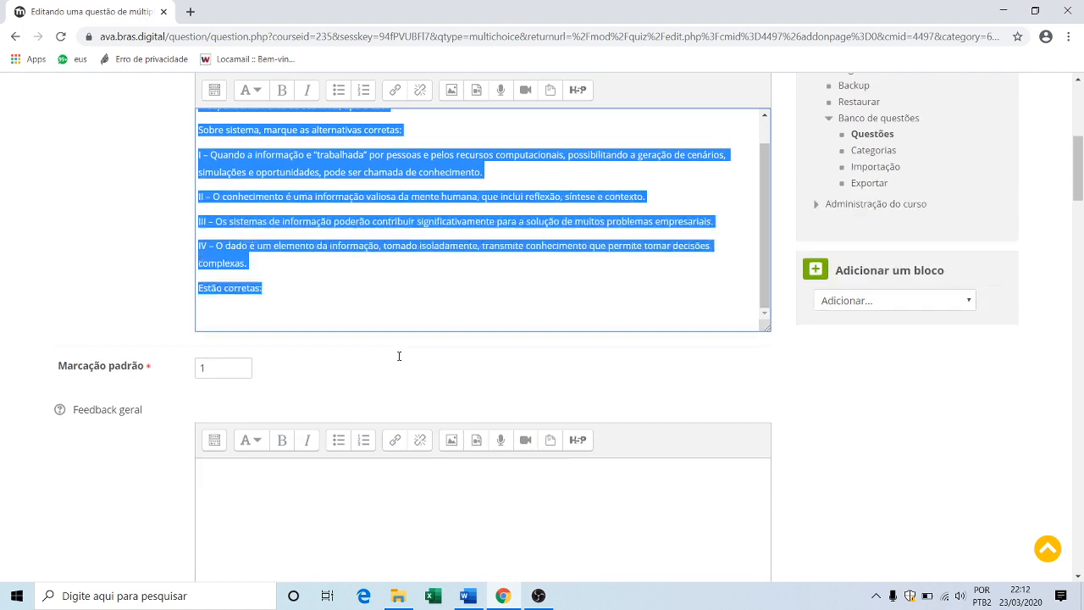
{"action": "scroll", "coordinate": [397, 358], "scroll_direction": "down", "scroll_amount": 2}
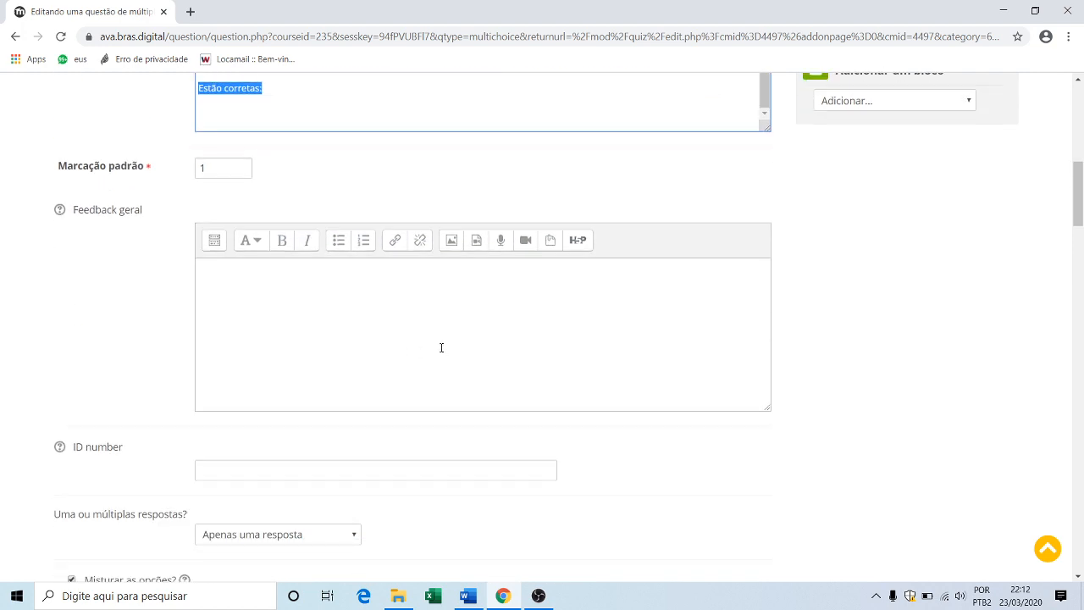
{"action": "scroll", "coordinate": [437, 348], "scroll_direction": "down", "scroll_amount": 3}
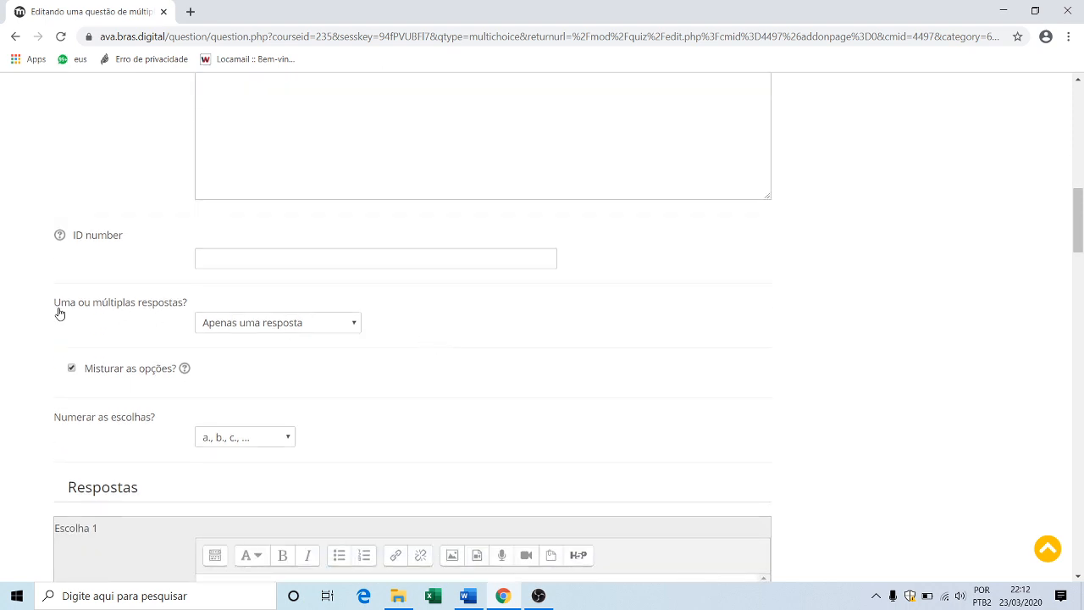
{"action": "left_click", "coordinate": [359, 325]}
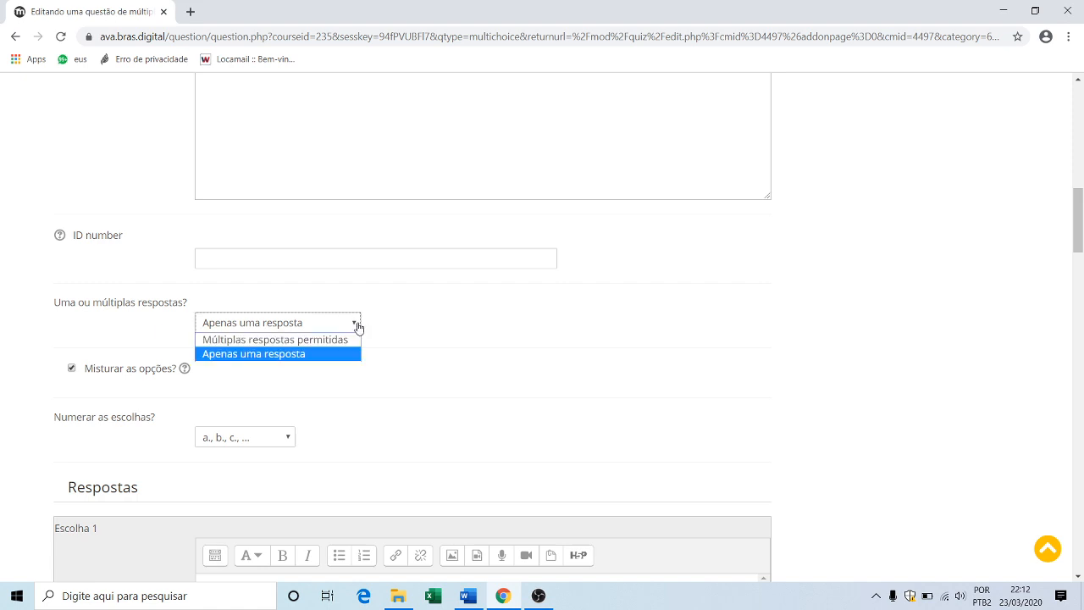
{"action": "left_click", "coordinate": [290, 355]}
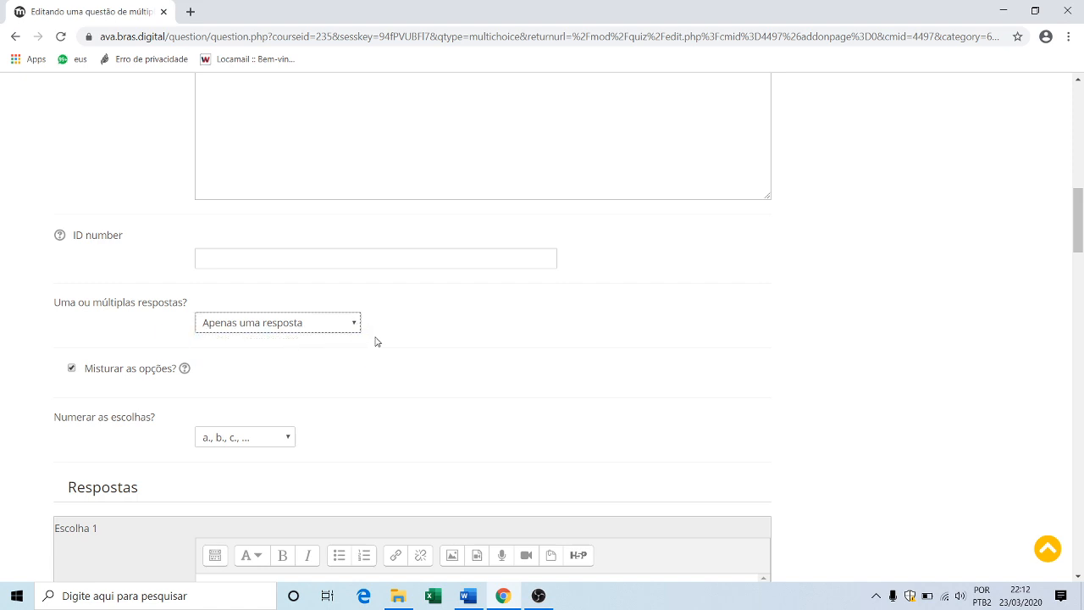
{"action": "scroll", "coordinate": [356, 342], "scroll_direction": "down", "scroll_amount": 1}
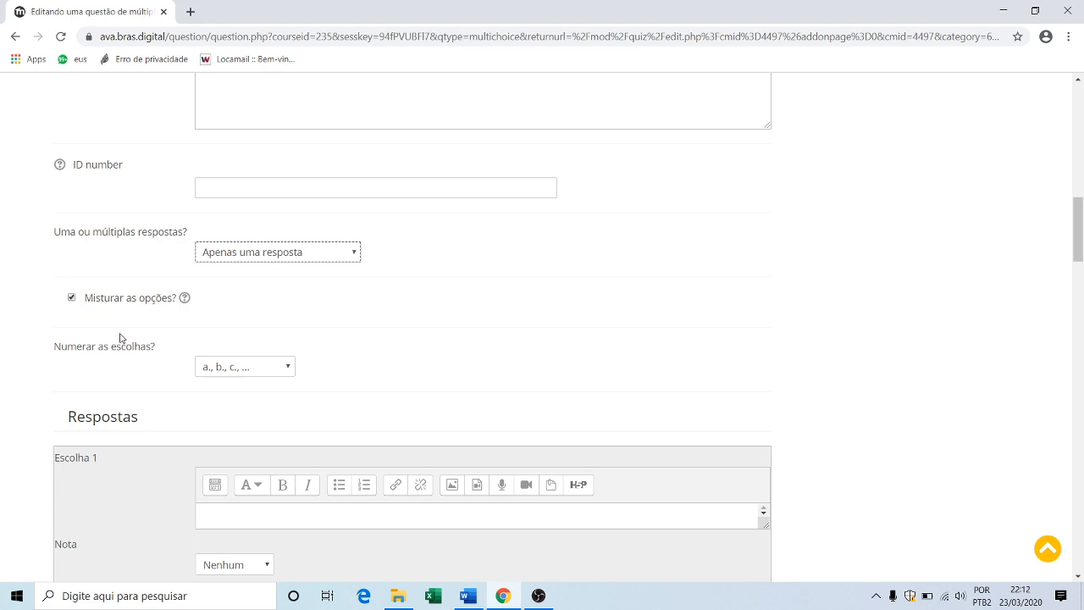
{"action": "left_click", "coordinate": [289, 366]}
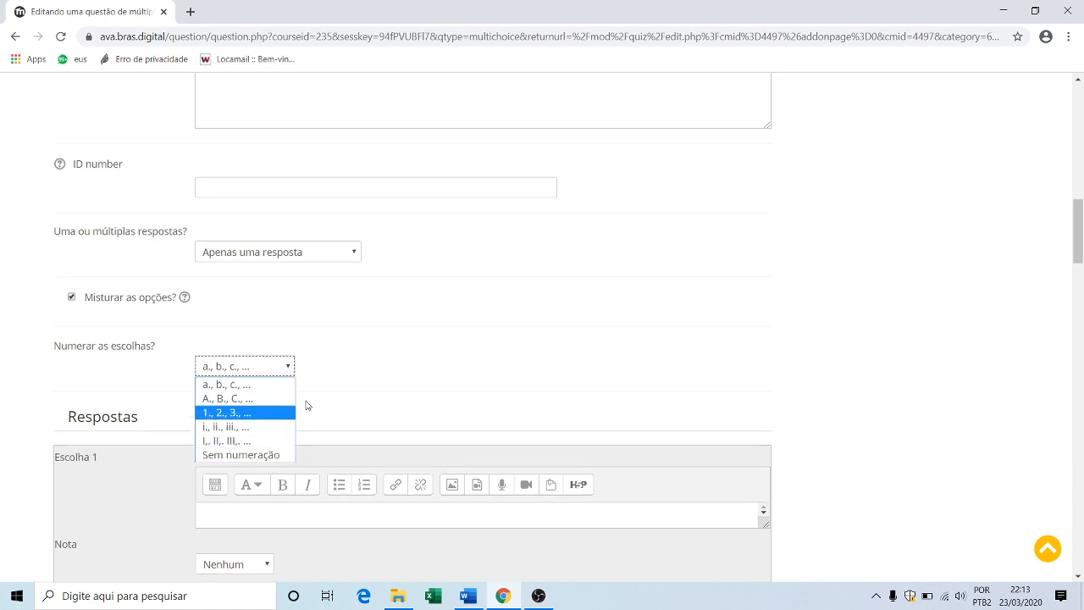
{"action": "left_click", "coordinate": [427, 342]}
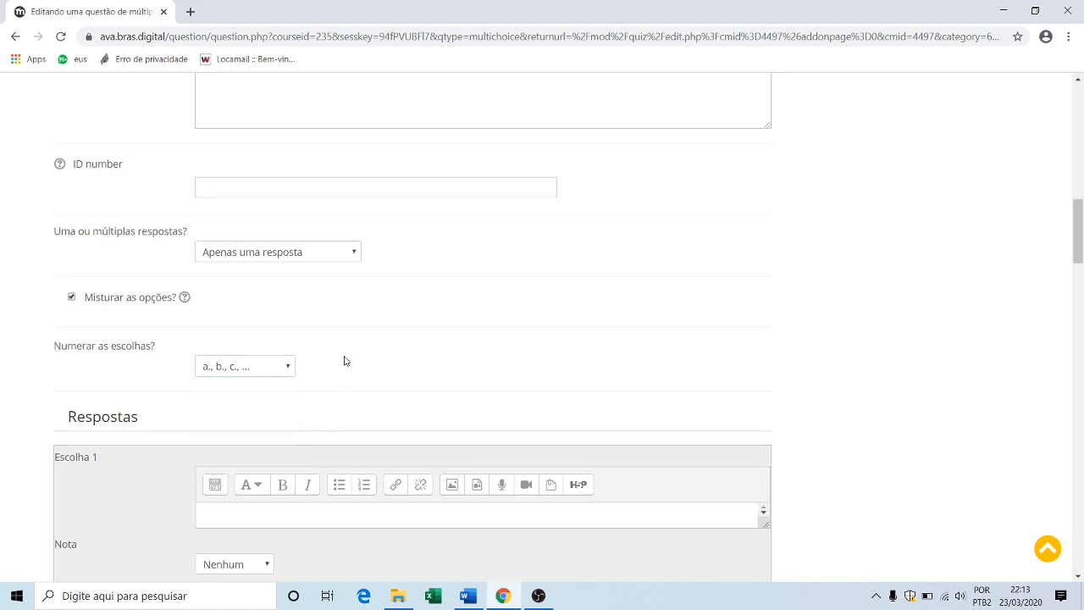
Step: Copy the text of alternative a), "I, II e III", from the Word document and paste it as the answer of Escolha 1 in Moodle
{"action": "left_click", "coordinate": [468, 596]}
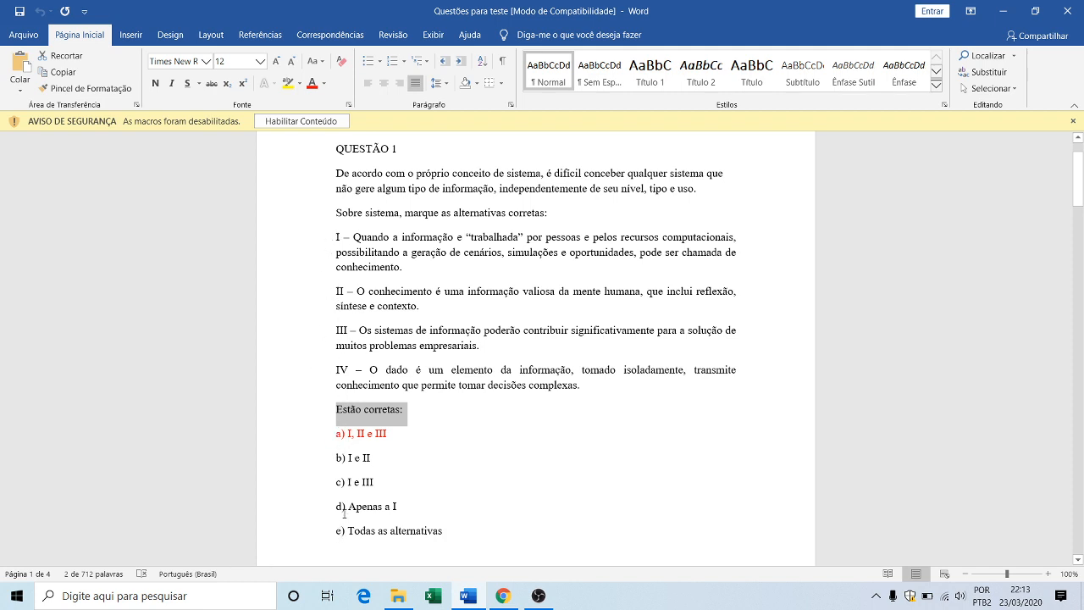
{"action": "left_click", "coordinate": [503, 595]}
{"action": "scroll", "coordinate": [382, 285], "scroll_direction": "down", "scroll_amount": 1}
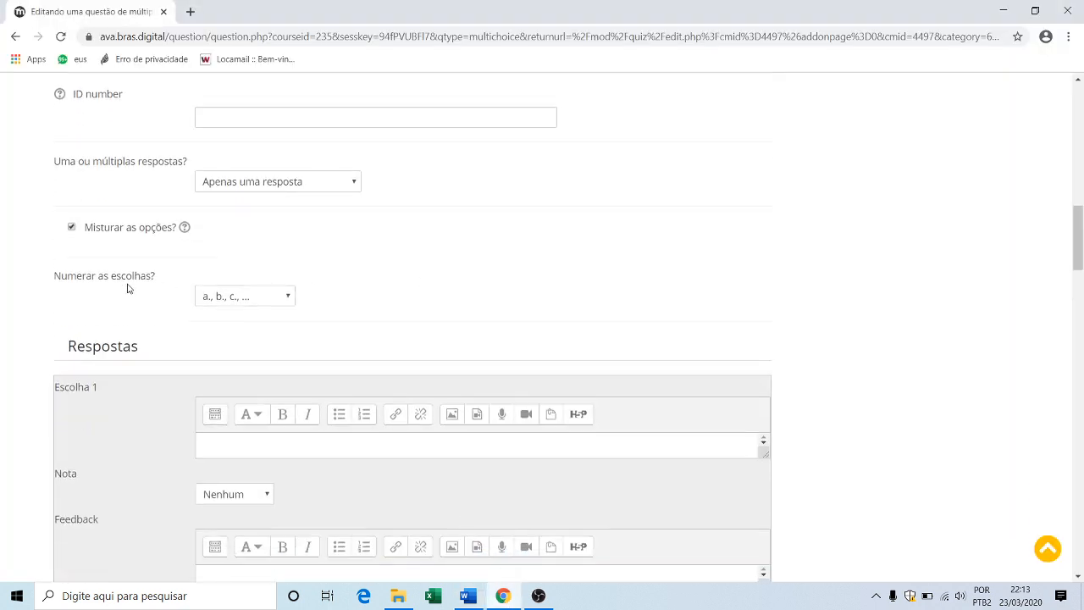
{"action": "scroll", "coordinate": [406, 293], "scroll_direction": "down", "scroll_amount": 2}
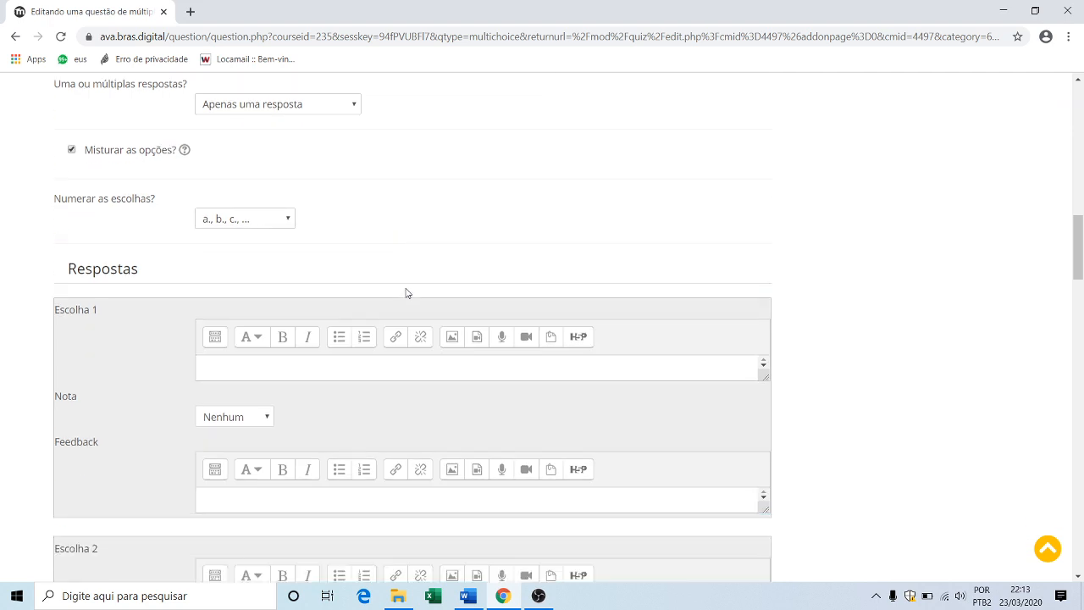
{"action": "left_click", "coordinate": [236, 304]}
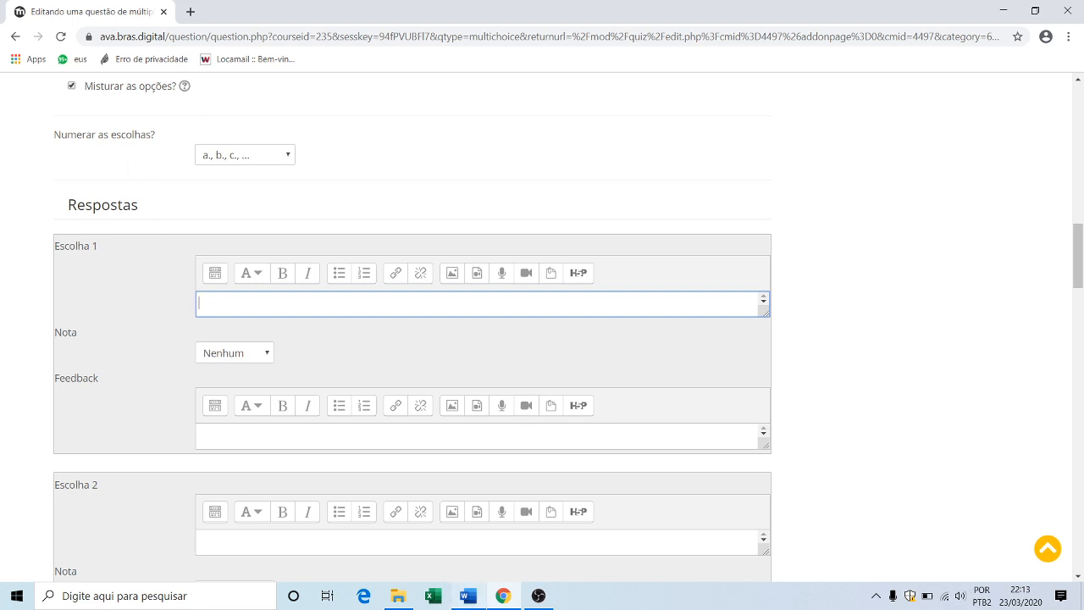
{"action": "left_click", "coordinate": [467, 595]}
{"action": "left_click_drag", "start_coordinate": [348, 433], "coordinate": [405, 433]}
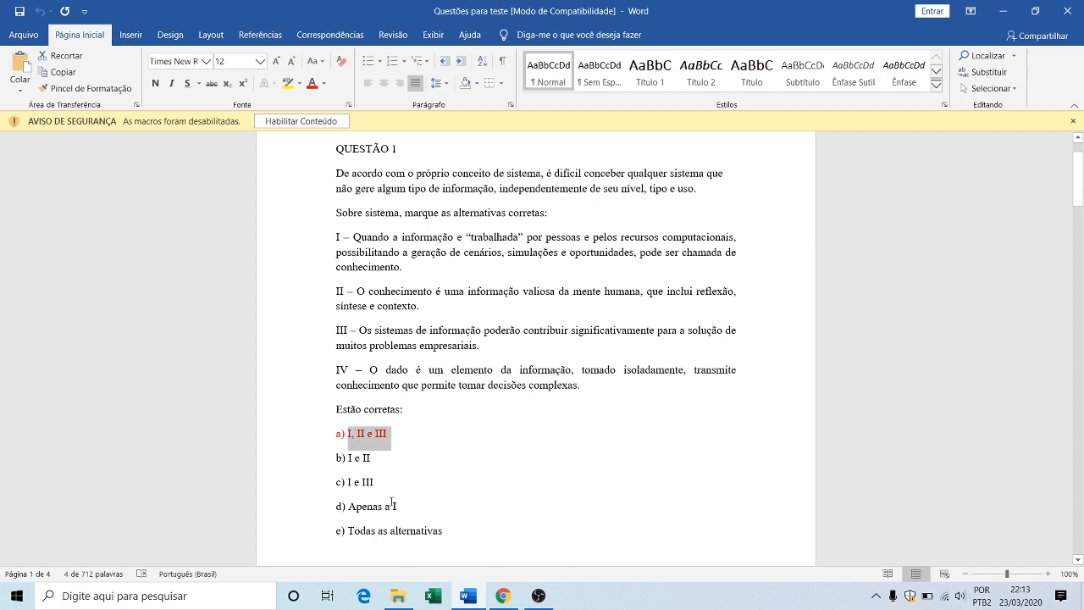
{"action": "left_click", "coordinate": [503, 595]}
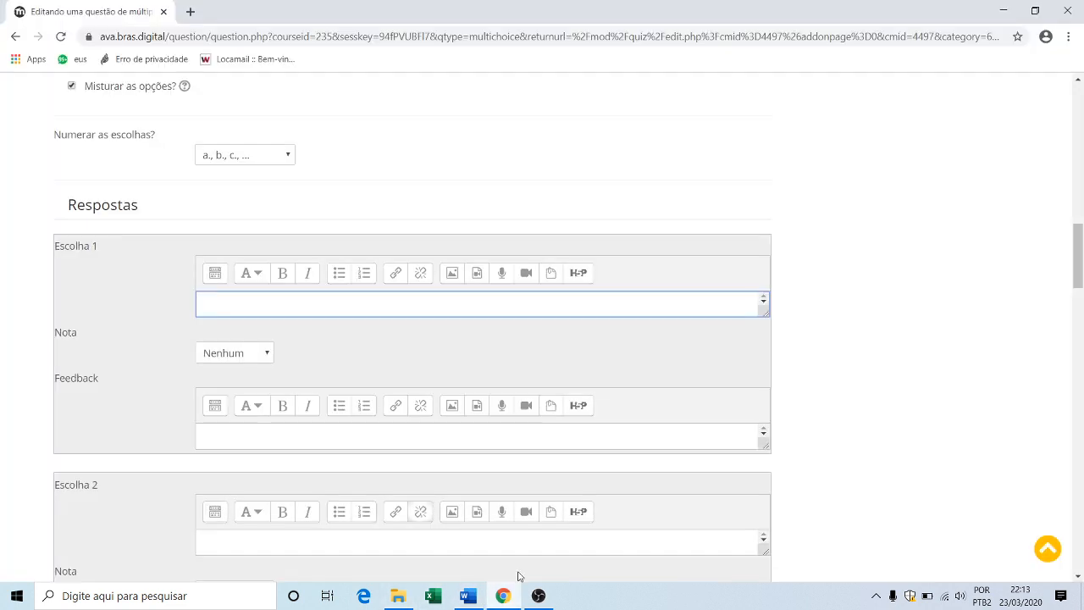
{"action": "left_click", "coordinate": [468, 595]}
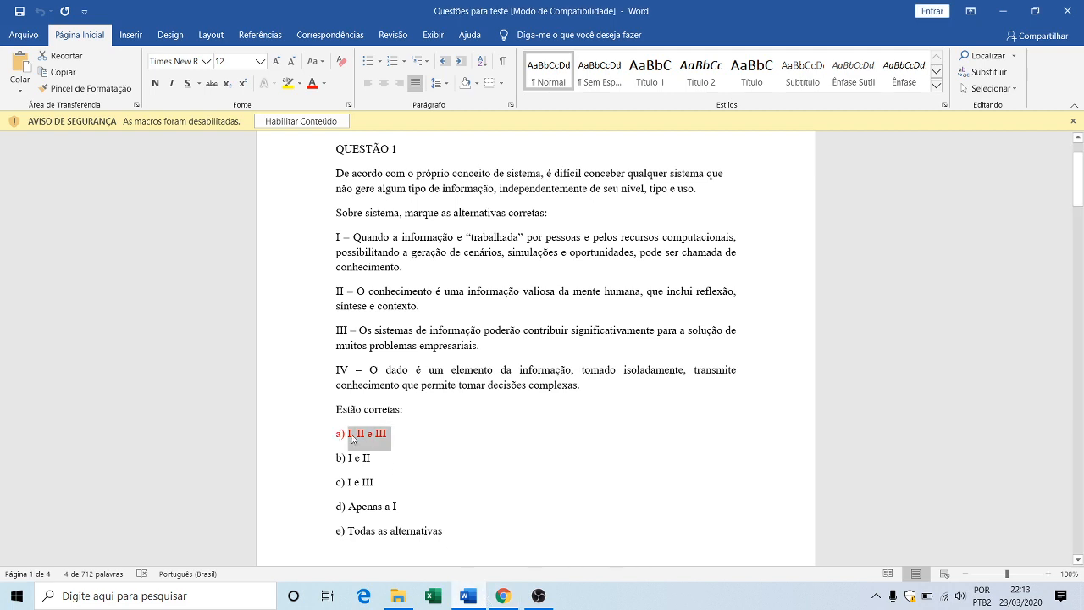
{"action": "left_click", "coordinate": [502, 595]}
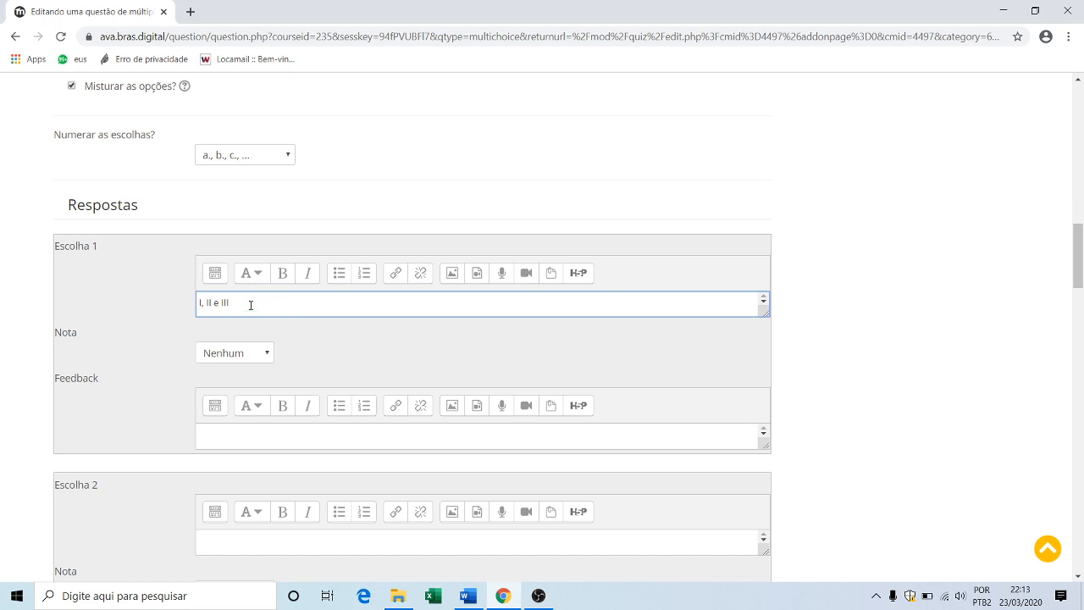
Step: Set the grade (Nota) of Escolha 1 to 100%
{"action": "left_click", "coordinate": [268, 359]}
{"action": "key", "text": "Down"}
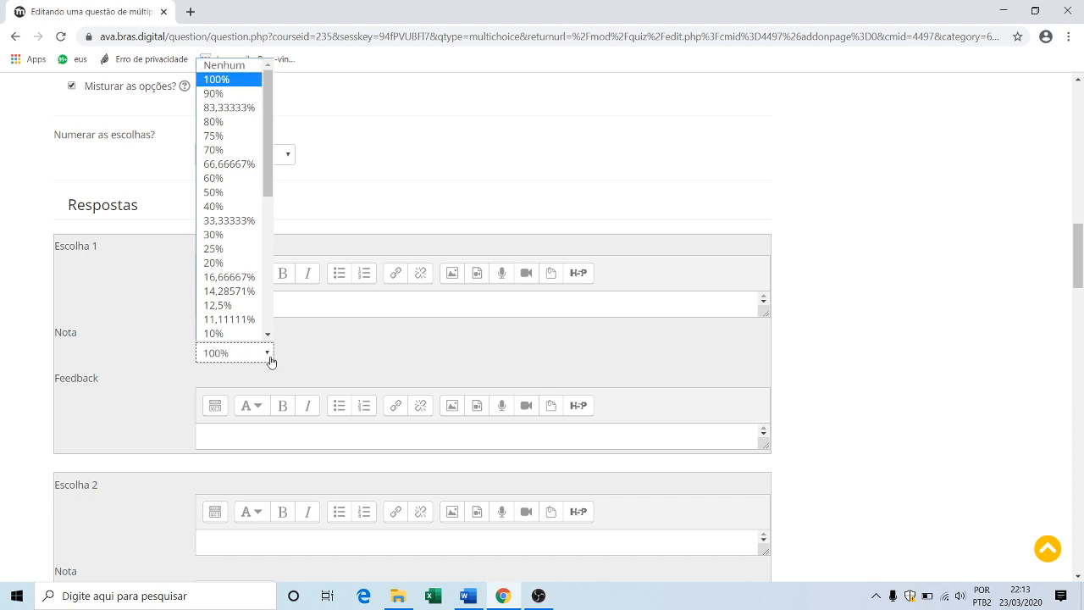
{"action": "left_click", "coordinate": [230, 81]}
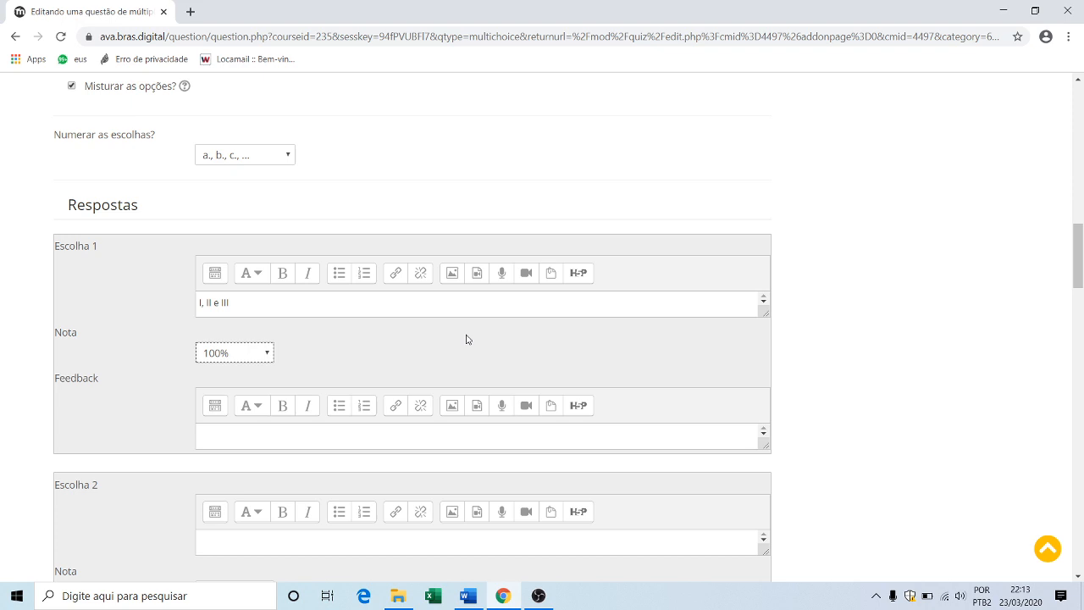
{"action": "scroll", "coordinate": [466, 339], "scroll_direction": "up", "scroll_amount": 2}
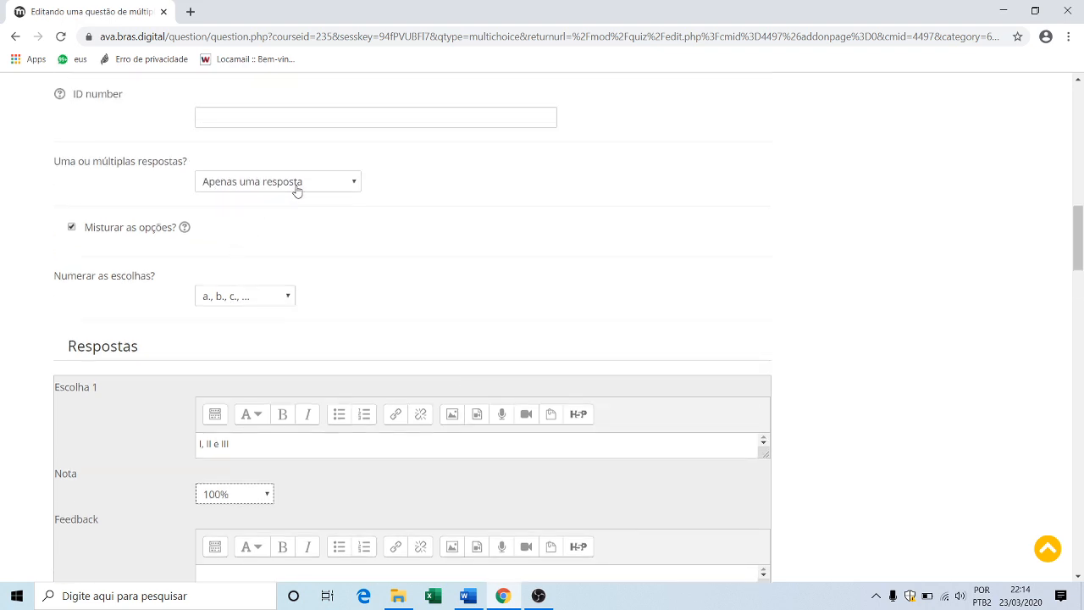
{"action": "scroll", "coordinate": [296, 191], "scroll_direction": "down", "scroll_amount": 2}
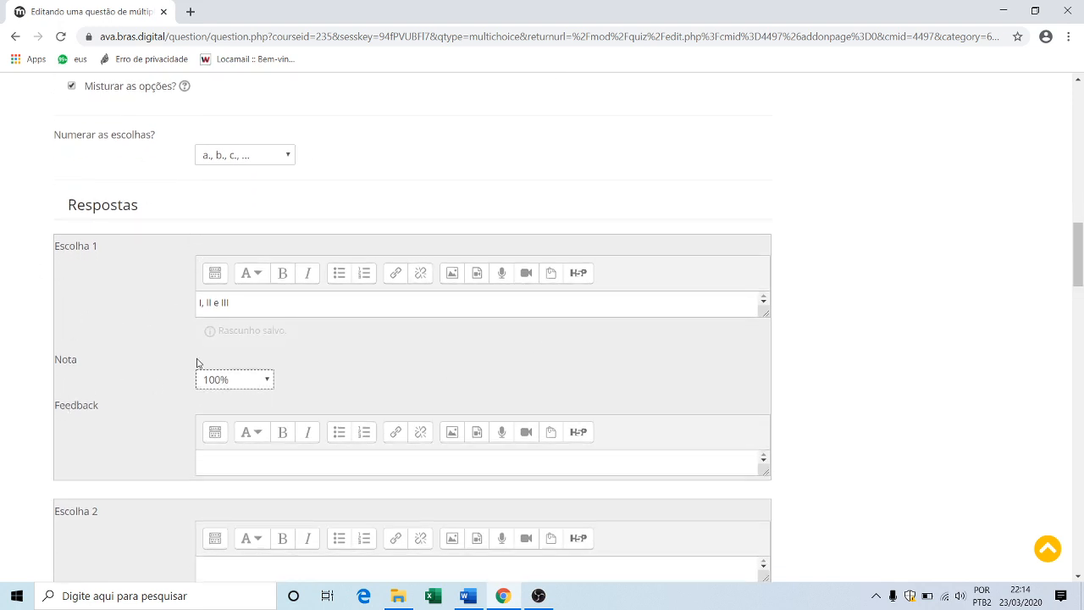
Step: Copy the text of alternative b), "I e II", from the Word document and paste it as the answer of Escolha 2 in Moodle
{"action": "scroll", "coordinate": [280, 401], "scroll_direction": "down", "scroll_amount": 2}
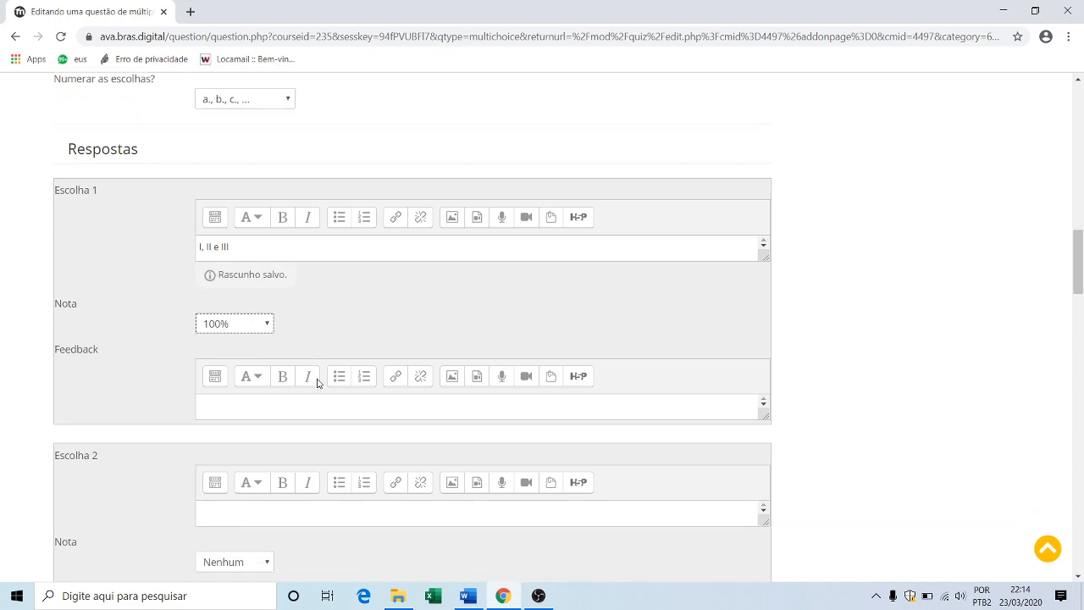
{"action": "left_click", "coordinate": [220, 427]}
{"action": "left_click", "coordinate": [455, 593]}
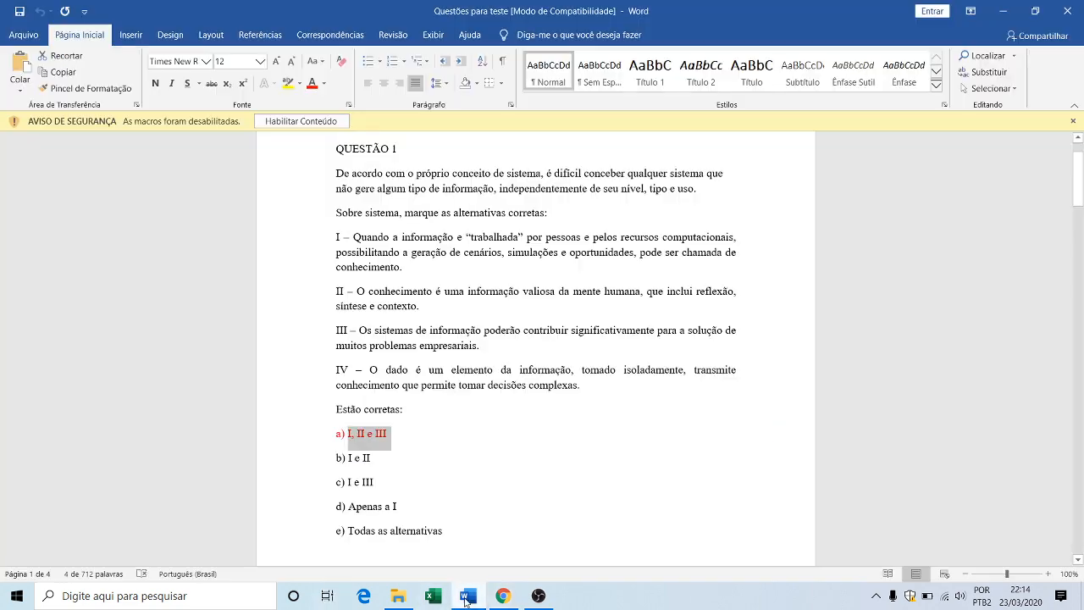
{"action": "left_click_drag", "start_coordinate": [348, 458], "coordinate": [371, 457]}
{"action": "key", "text": "ctrl+c"}
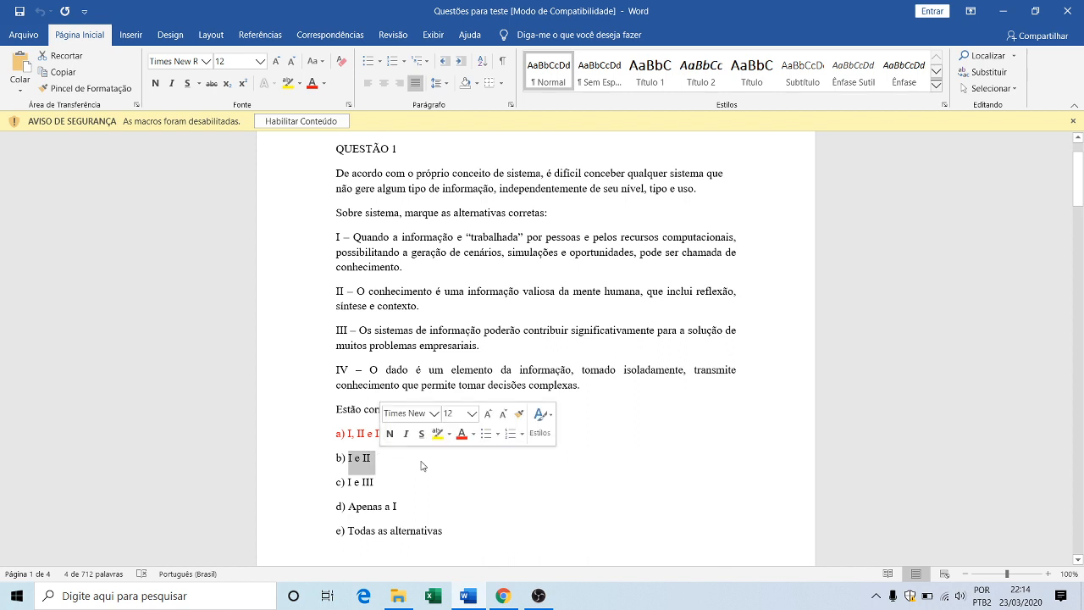
{"action": "left_click", "coordinate": [502, 596]}
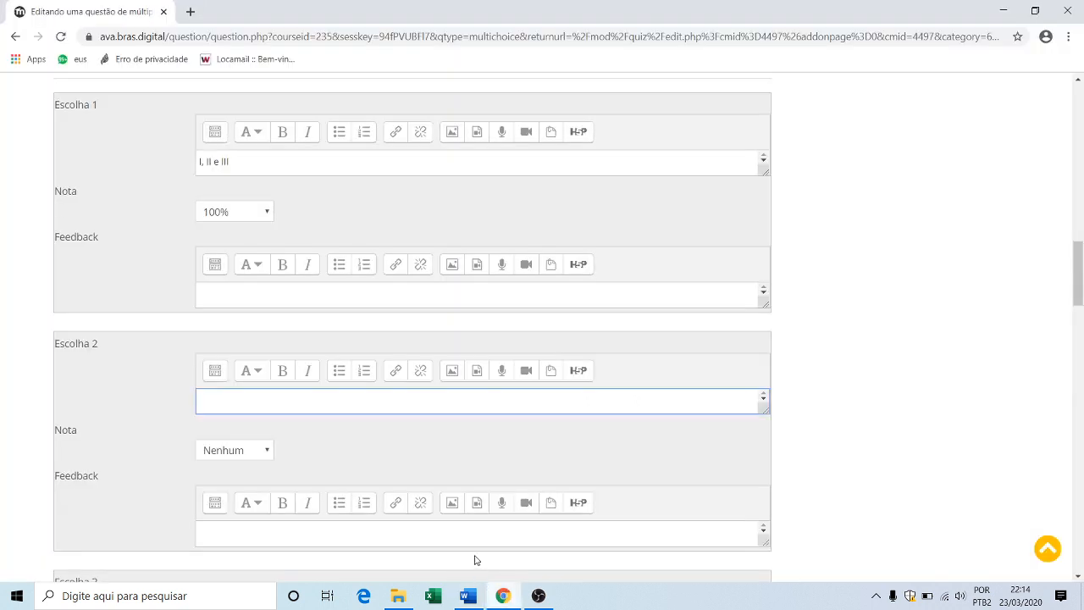
{"action": "key", "text": "ctrl+v"}
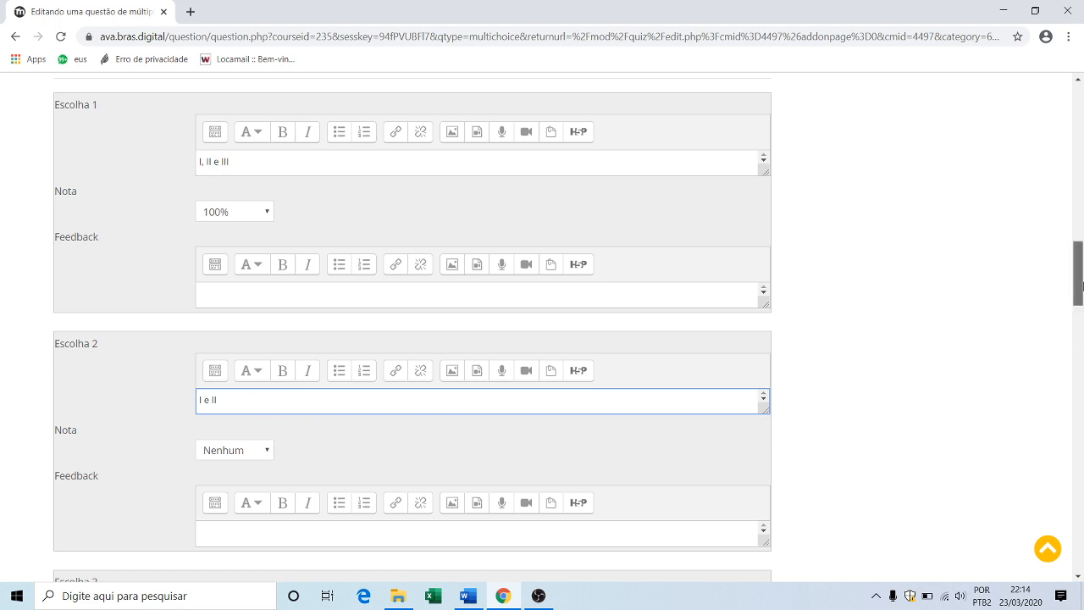
Step: Copy the text of alternative c), "I e III", from the Word document and paste it as the answer of Escolha 3 in Moodle
{"action": "scroll", "coordinate": [1076, 346], "scroll_direction": "down", "scroll_amount": 3}
{"action": "left_click", "coordinate": [200, 388]}
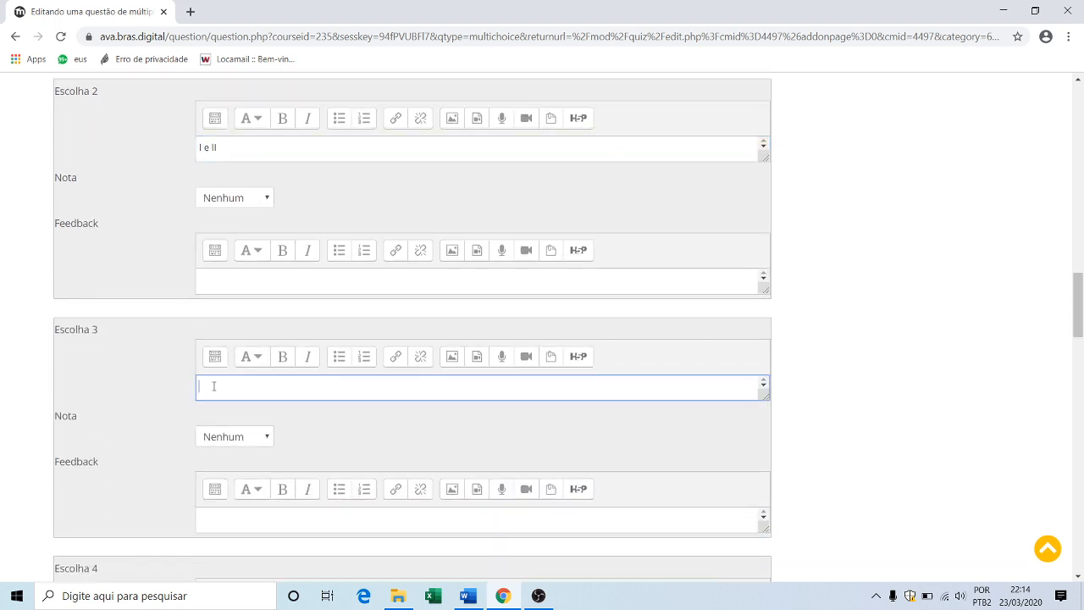
{"action": "left_click", "coordinate": [465, 596]}
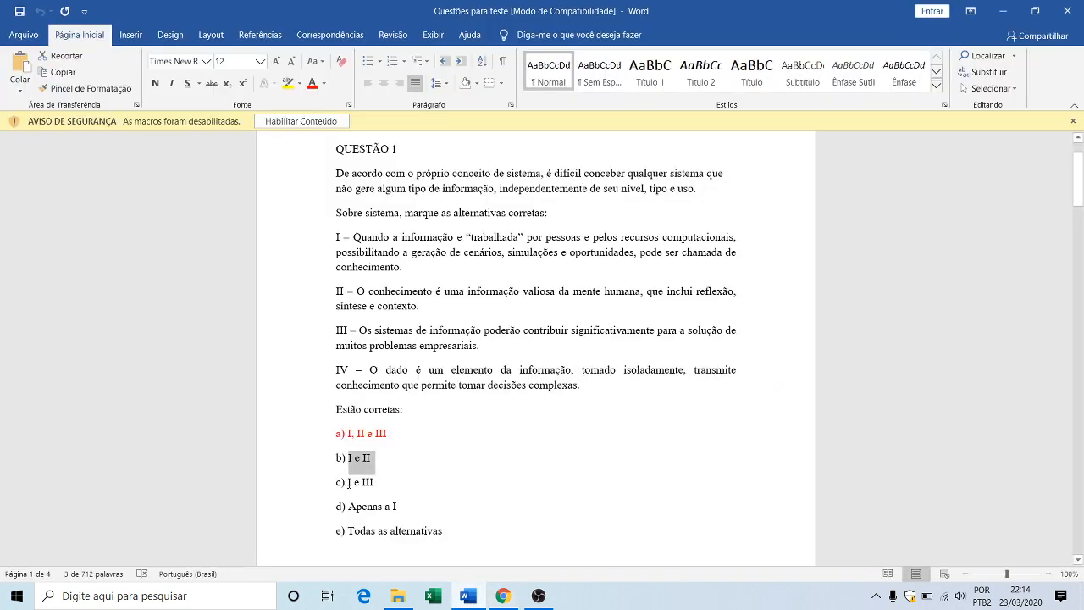
{"action": "left_click_drag", "start_coordinate": [348, 482], "coordinate": [392, 488]}
{"action": "key", "text": "ctrl+c"}
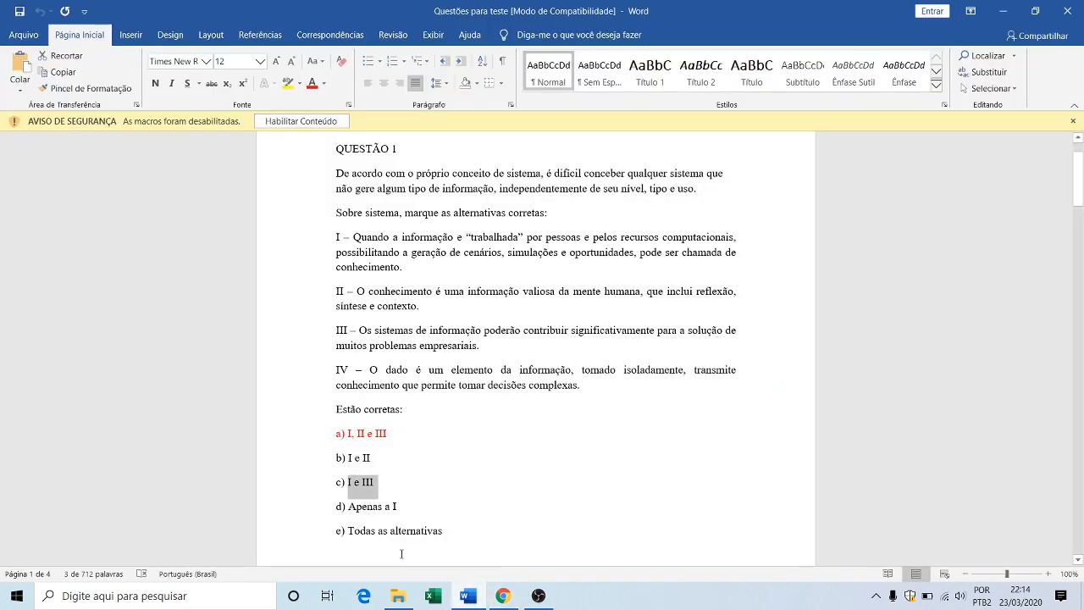
{"action": "left_click", "coordinate": [503, 596]}
{"action": "key", "text": "ctrl+v"}
{"action": "left_click", "coordinate": [472, 532]}
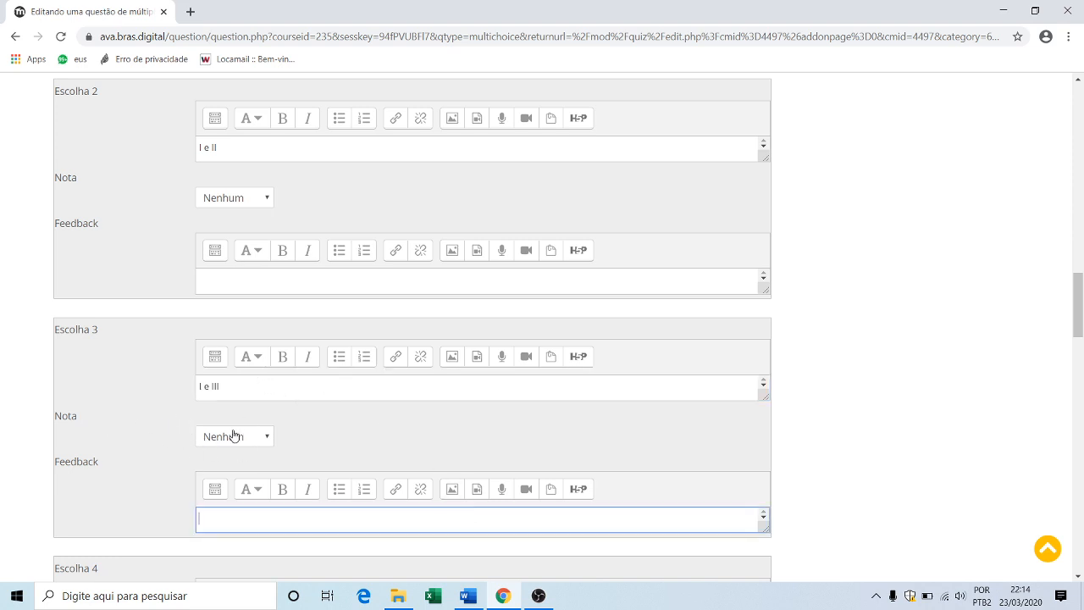
Step: Copy the text of alternative d), "Apenas a I", from the Word document and paste it as the answer of Escolha 4 in Moodle
{"action": "scroll", "coordinate": [943, 331], "scroll_direction": "down", "scroll_amount": 4}
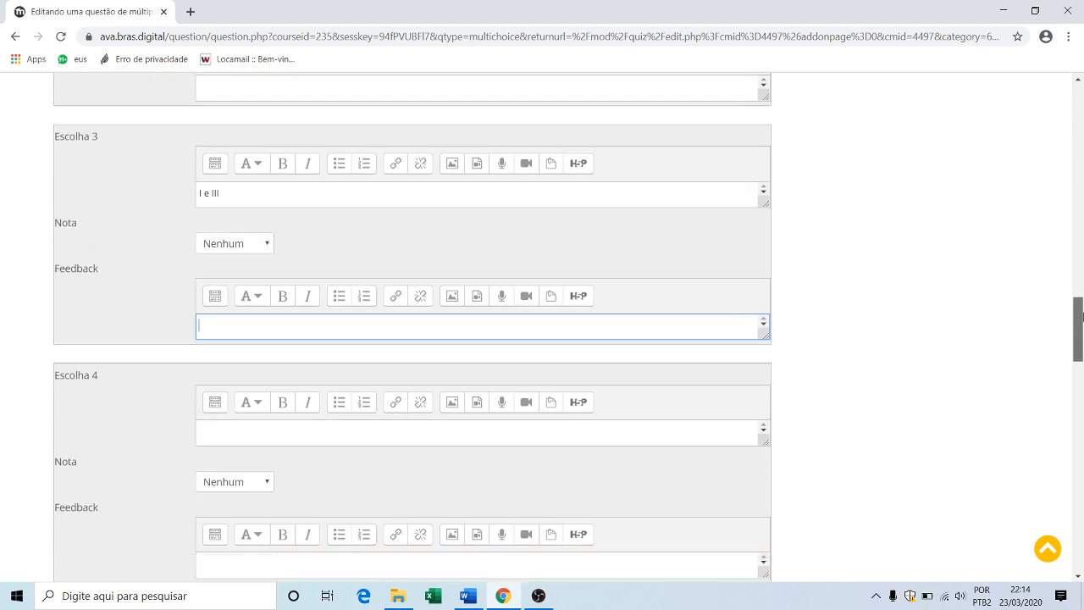
{"action": "left_click", "coordinate": [231, 303]}
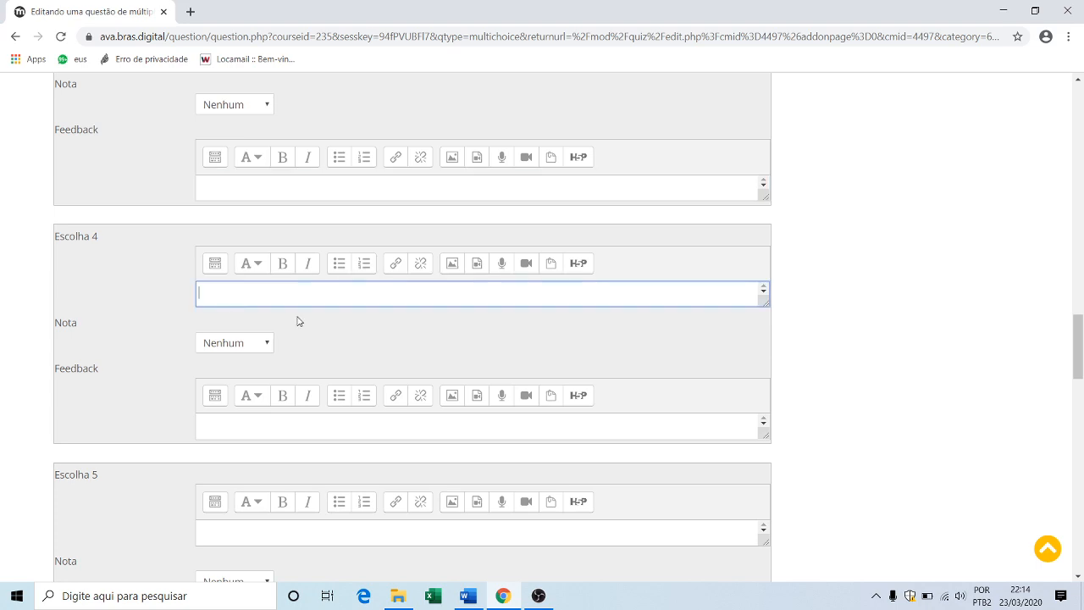
{"action": "left_click", "coordinate": [467, 595]}
{"action": "left_click_drag", "start_coordinate": [351, 506], "coordinate": [411, 508]}
{"action": "key", "text": "ctrl+c"}
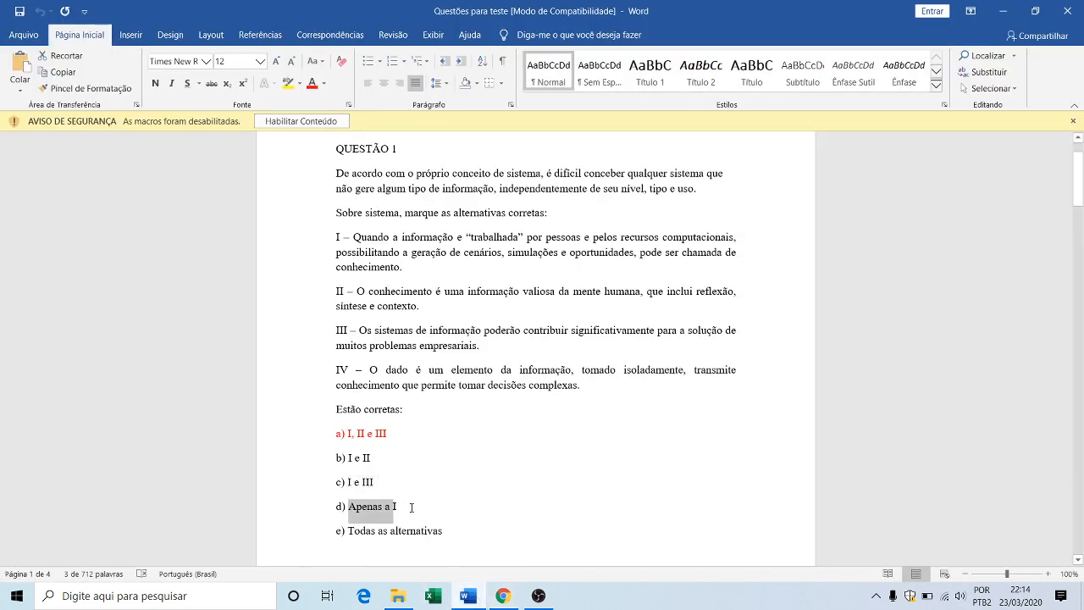
{"action": "left_click", "coordinate": [496, 595]}
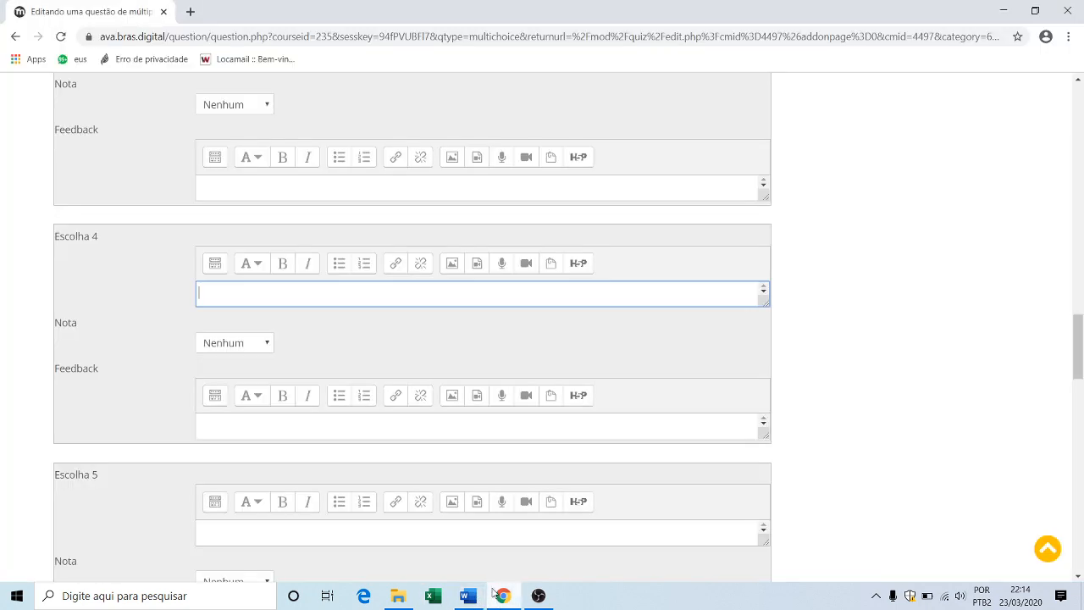
{"action": "key", "text": "ctrl+v"}
Step: Copy the text of alternative e), "Todas as alternativas", from the Word document and paste it as the answer of Escolha 5 in Moodle
{"action": "scroll", "coordinate": [452, 363], "scroll_direction": "down", "scroll_amount": 2}
{"action": "left_click", "coordinate": [256, 389]}
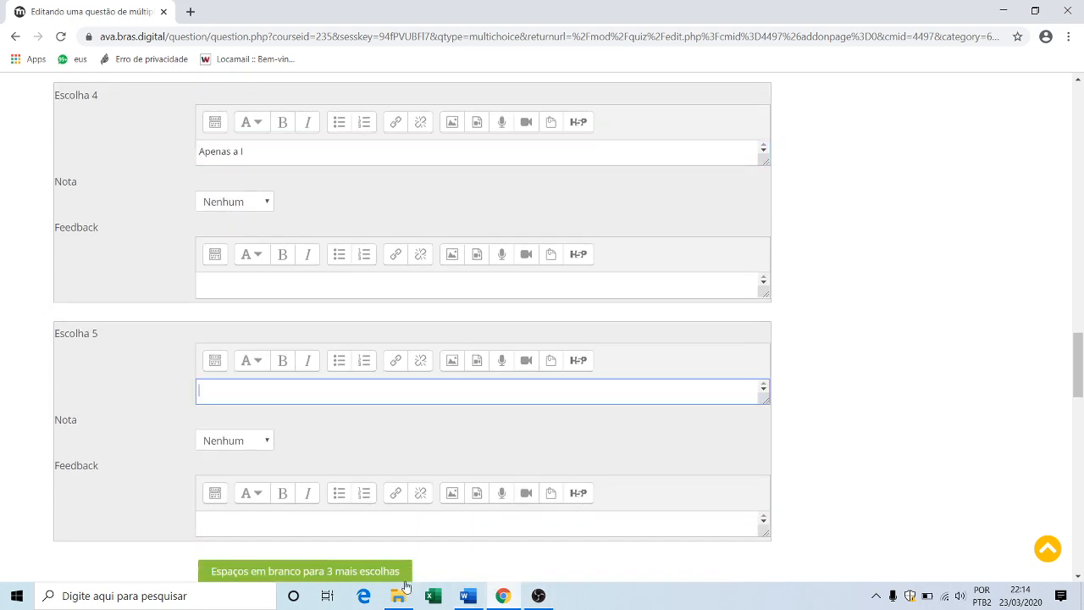
{"action": "left_click", "coordinate": [467, 595]}
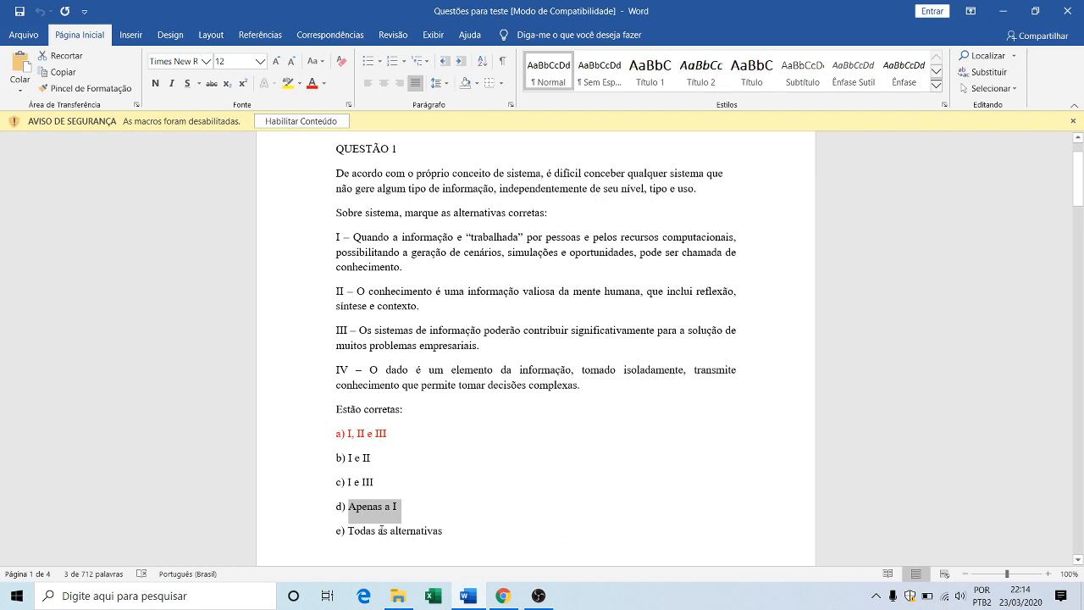
{"action": "left_click_drag", "start_coordinate": [348, 530], "coordinate": [442, 530]}
{"action": "key", "text": "ctrl+c"}
{"action": "left_click", "coordinate": [503, 596]}
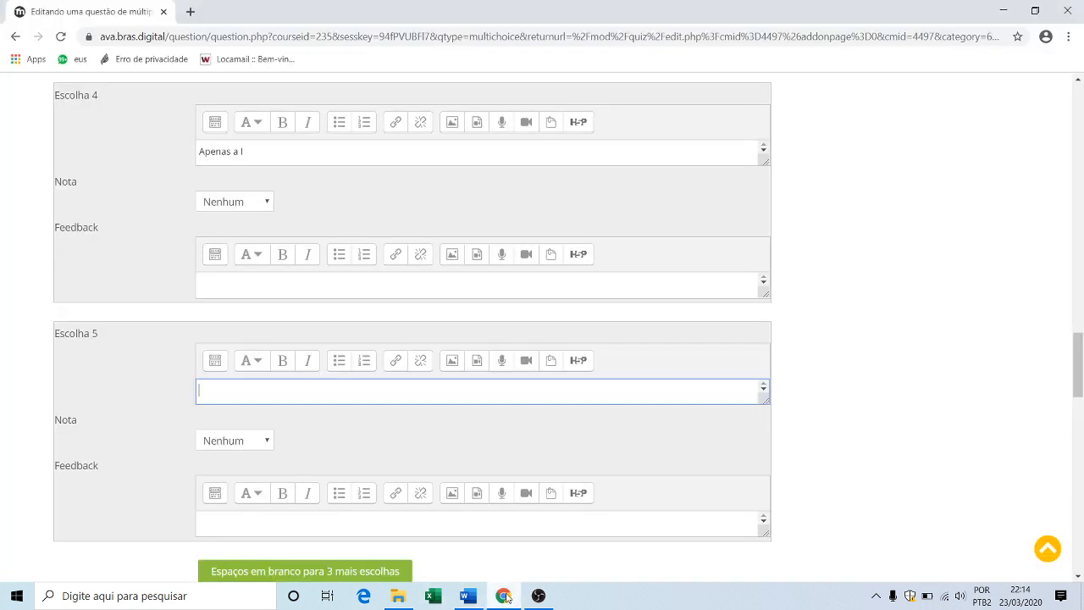
{"action": "key", "text": "ctrl+v"}
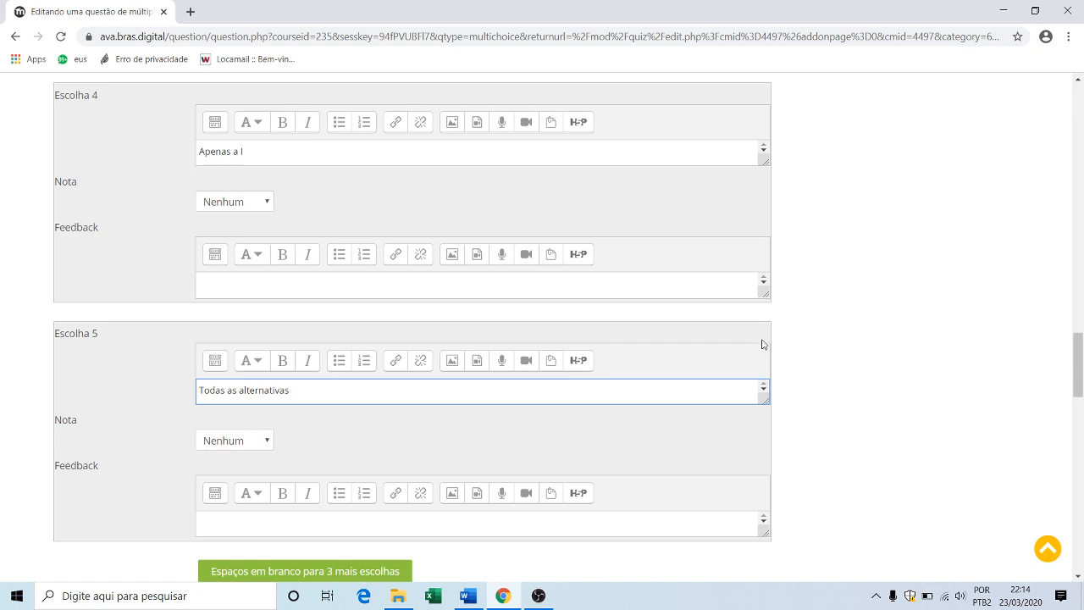
Step: Review the question form from its name and text through the answer options to the choices and grades of Escolha 1 to 5
{"action": "scroll", "coordinate": [761, 344], "scroll_direction": "up", "scroll_amount": 12}
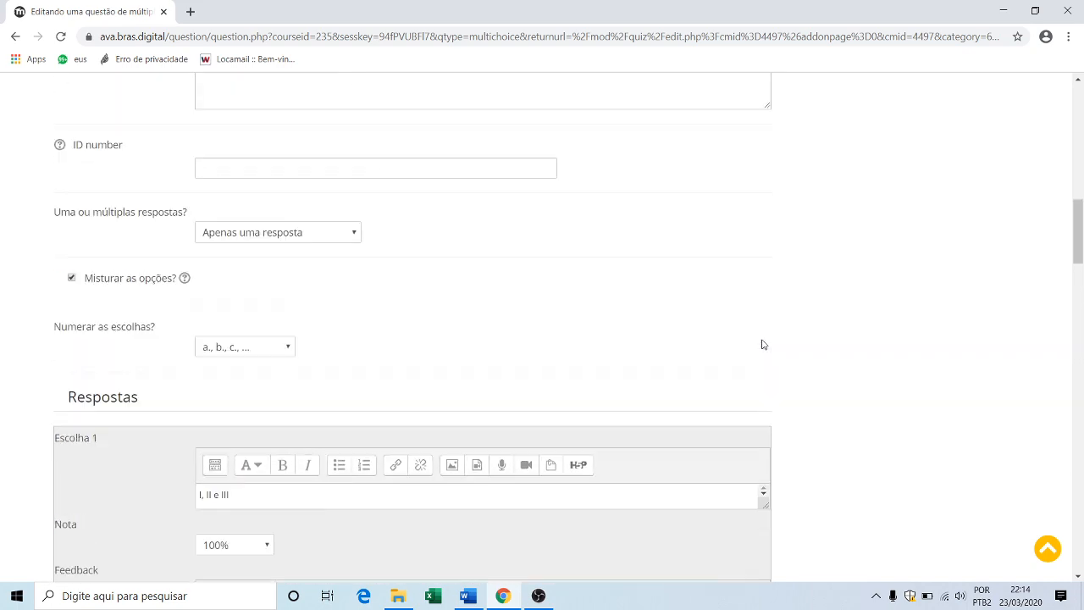
{"action": "scroll", "coordinate": [761, 344], "scroll_direction": "up", "scroll_amount": 10}
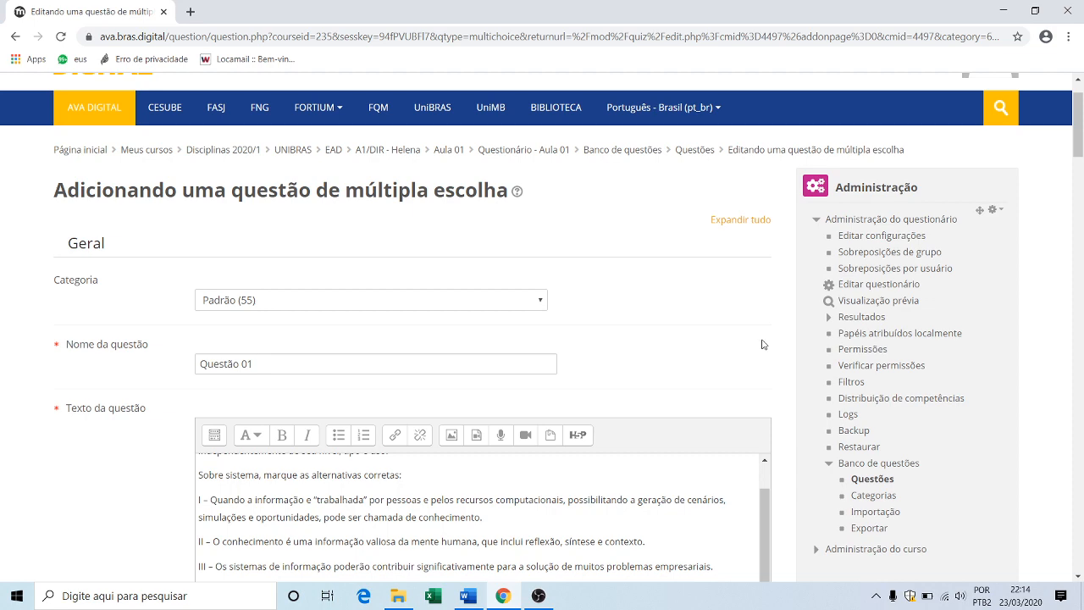
{"action": "scroll", "coordinate": [760, 344], "scroll_direction": "down", "scroll_amount": 2}
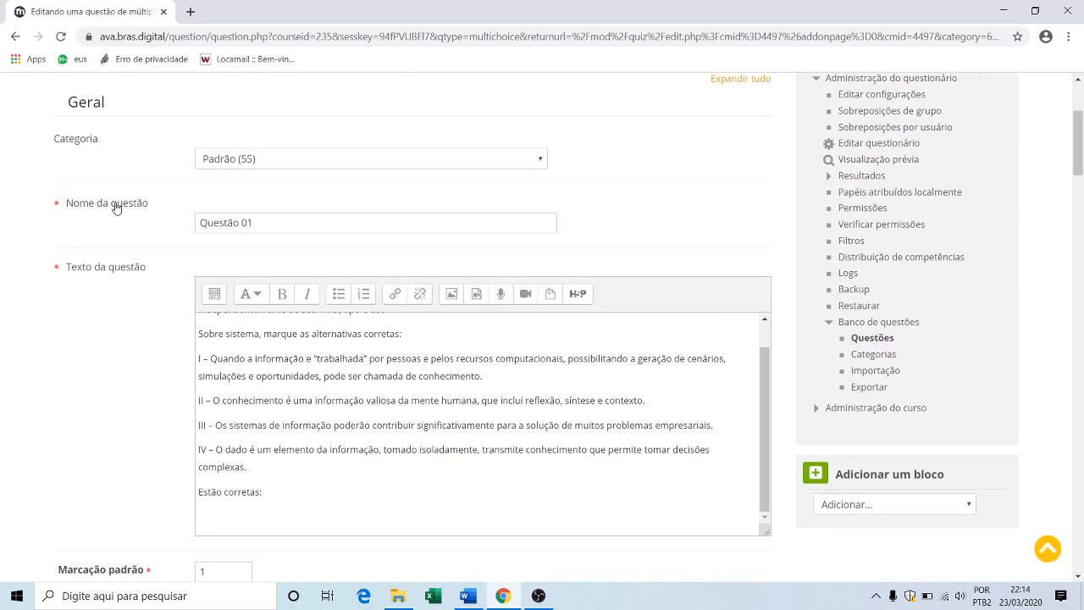
{"action": "left_click", "coordinate": [281, 220]}
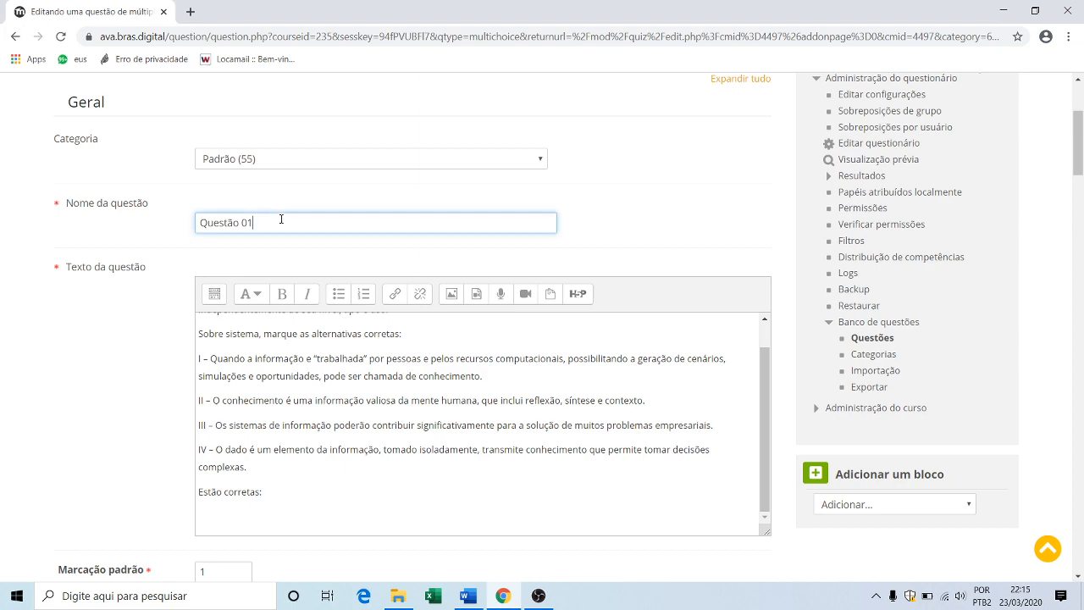
{"action": "scroll", "coordinate": [282, 219], "scroll_direction": "down", "scroll_amount": 2}
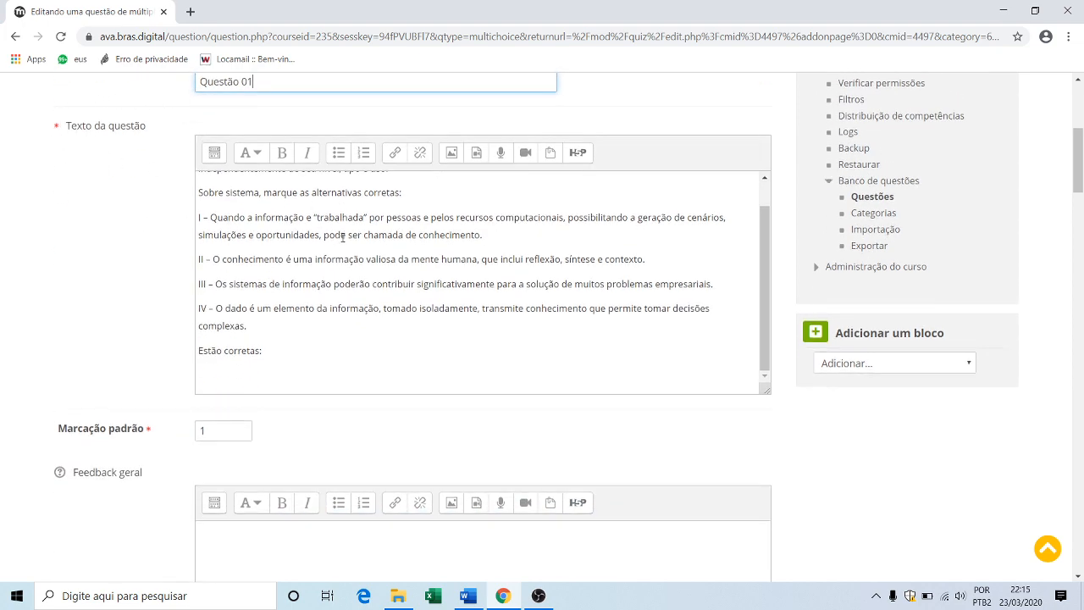
{"action": "scroll", "coordinate": [342, 237], "scroll_direction": "up", "scroll_amount": 1}
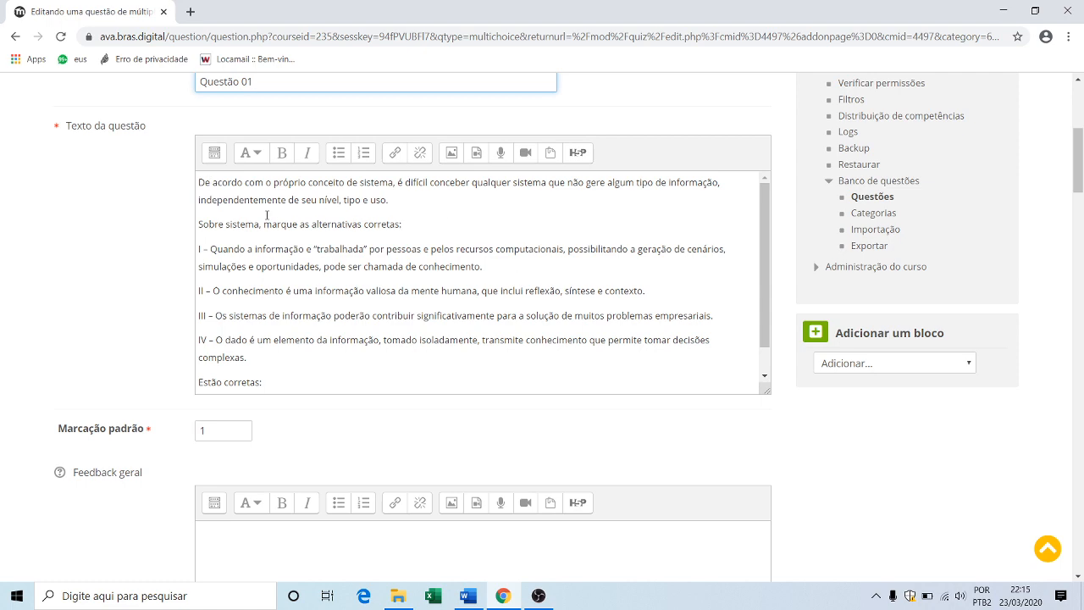
{"action": "scroll", "coordinate": [464, 307], "scroll_direction": "down", "scroll_amount": 1}
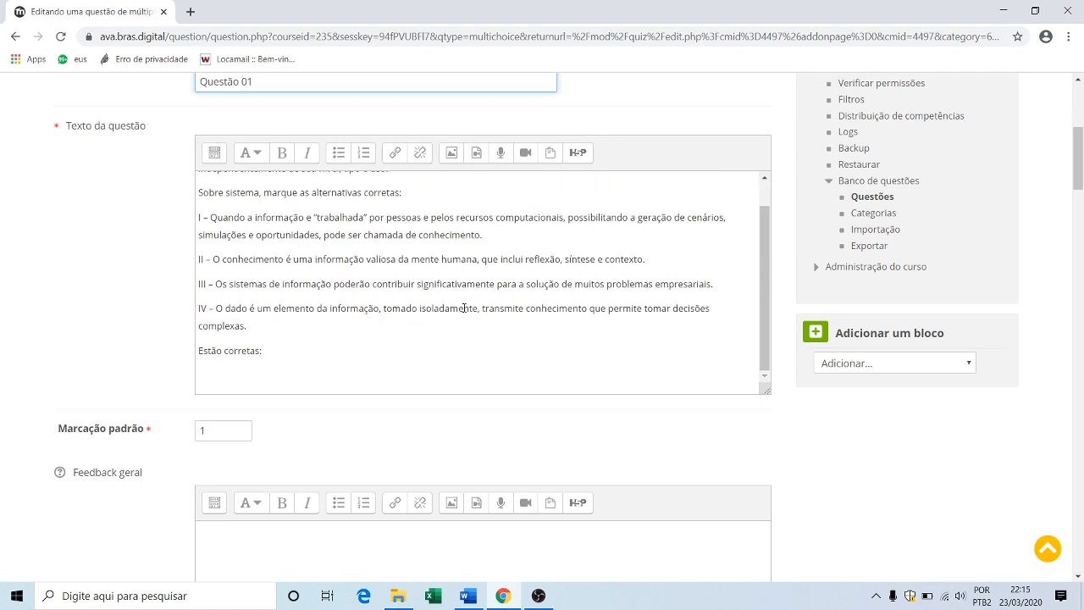
{"action": "scroll", "coordinate": [459, 297], "scroll_direction": "down", "scroll_amount": 6}
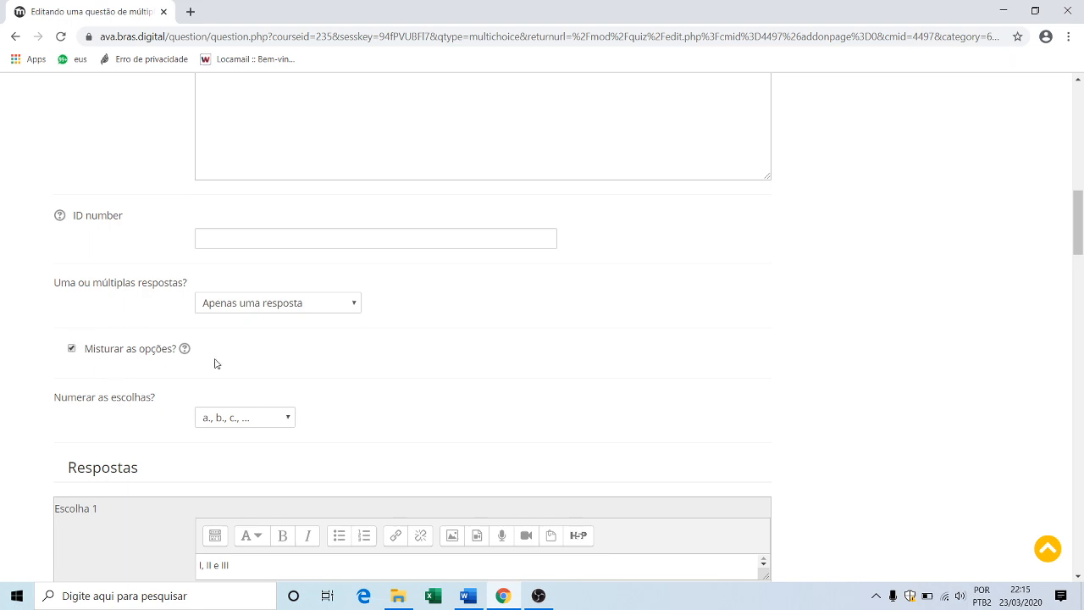
{"action": "scroll", "coordinate": [233, 359], "scroll_direction": "down", "scroll_amount": 1}
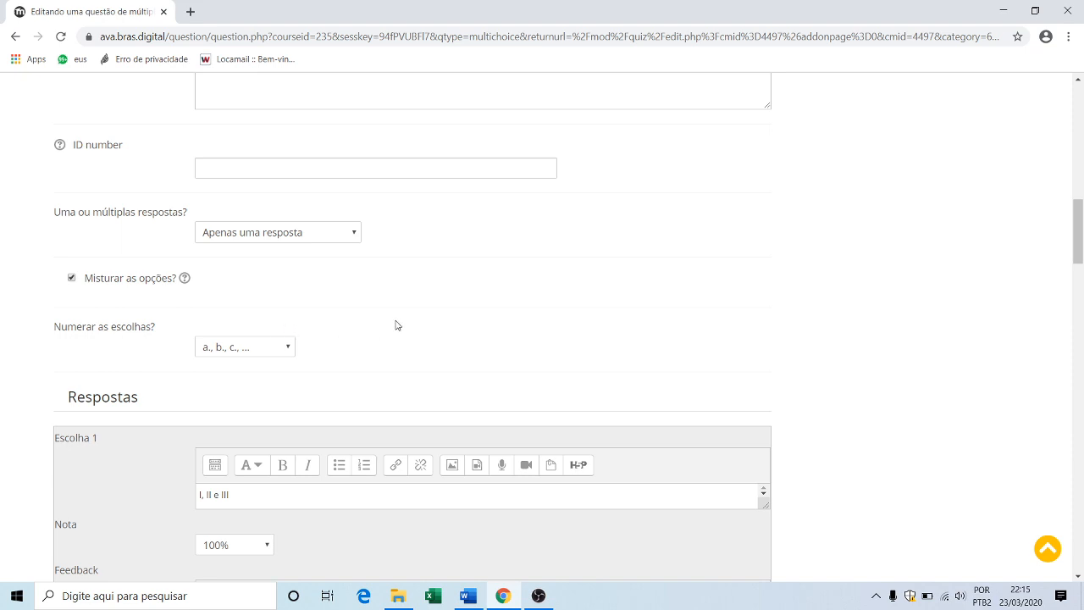
{"action": "scroll", "coordinate": [397, 321], "scroll_direction": "down", "scroll_amount": 3}
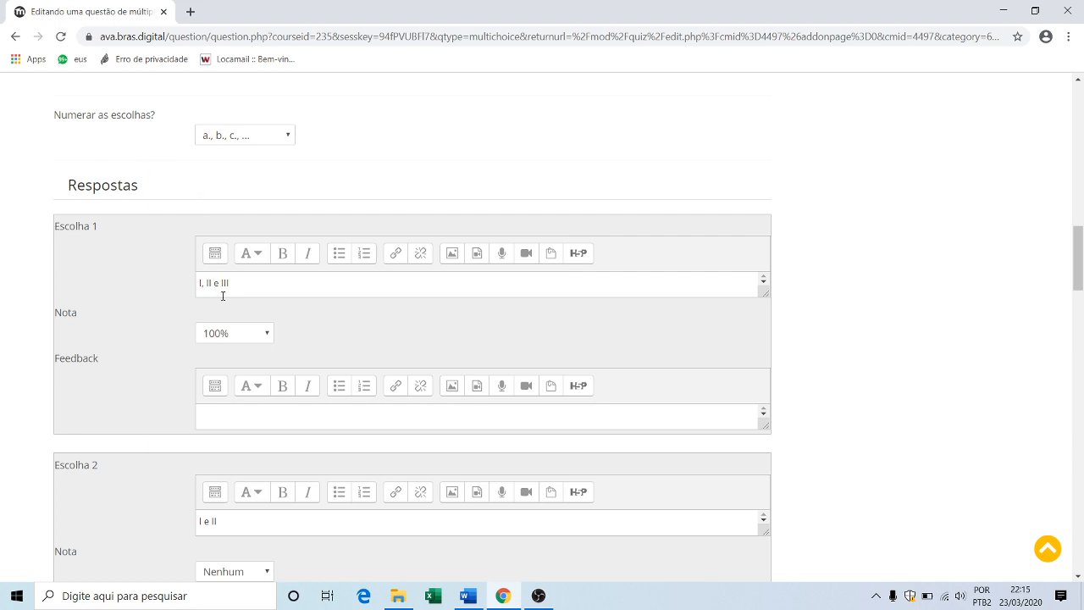
{"action": "left_click", "coordinate": [246, 286]}
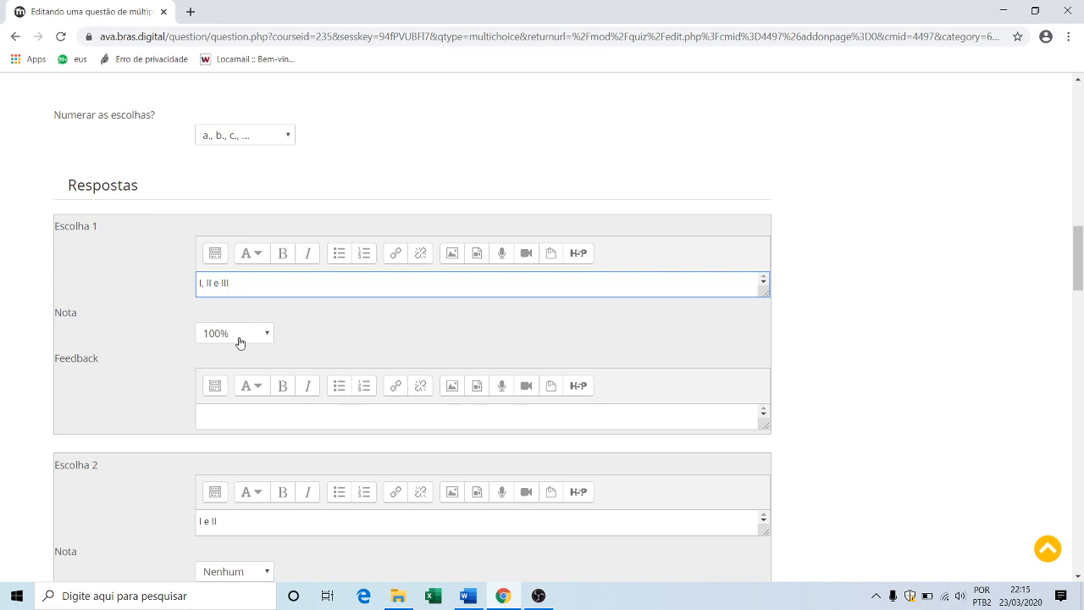
{"action": "scroll", "coordinate": [239, 356], "scroll_direction": "down", "scroll_amount": 5}
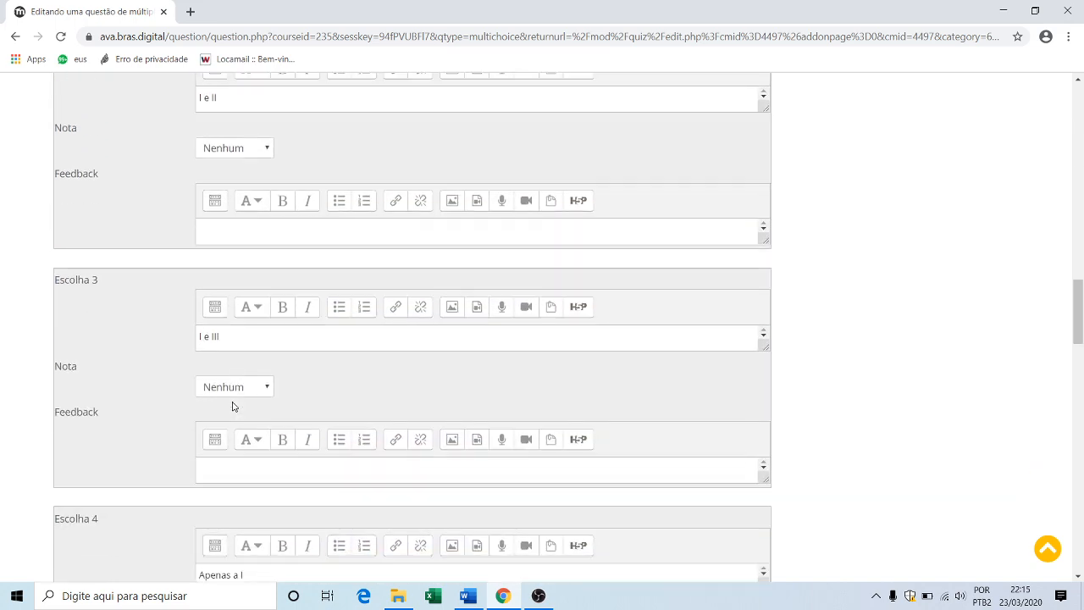
{"action": "scroll", "coordinate": [233, 407], "scroll_direction": "down", "scroll_amount": 7}
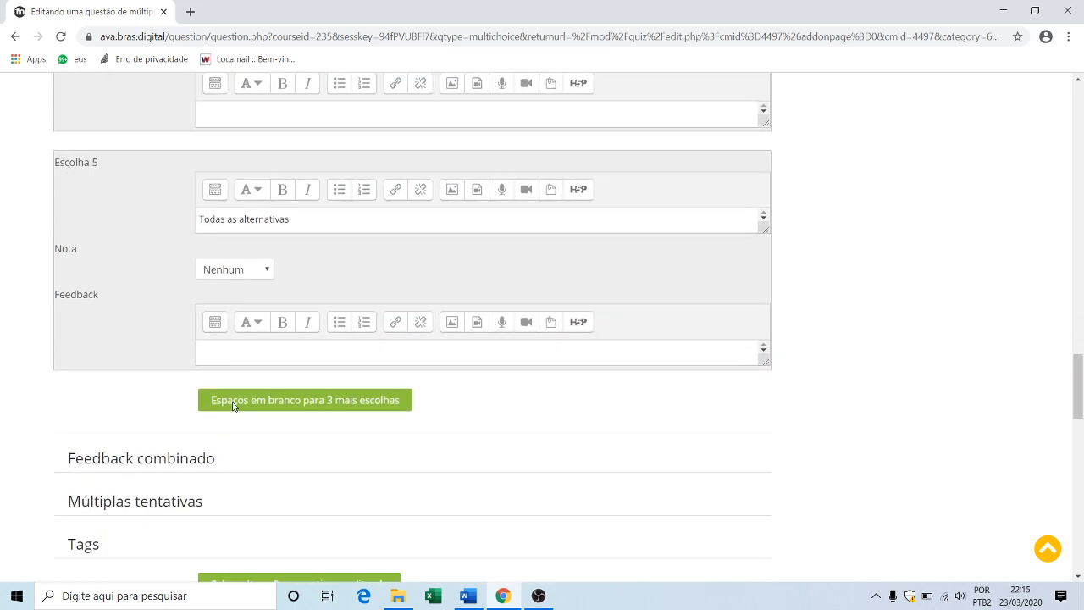
{"action": "scroll", "coordinate": [233, 406], "scroll_direction": "down", "scroll_amount": 2}
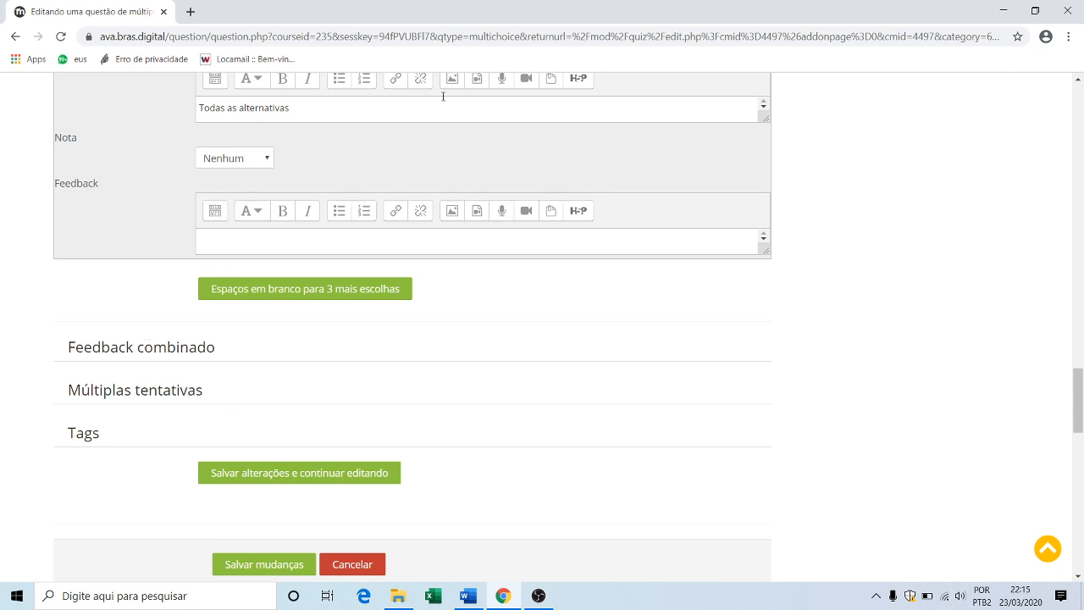
Step: Expand the Feedback combinado section and review the feedback texts for correct, partially correct and incorrect answers
{"action": "left_click", "coordinate": [167, 349]}
{"action": "scroll", "coordinate": [306, 320], "scroll_direction": "down", "scroll_amount": 2}
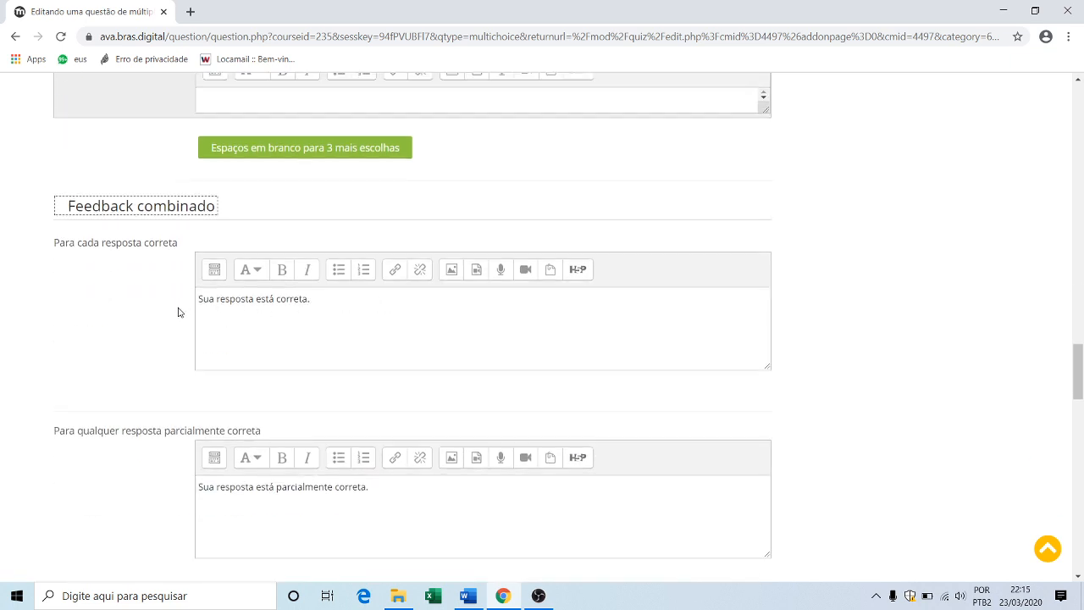
{"action": "scroll", "coordinate": [377, 491], "scroll_direction": "down", "scroll_amount": 5}
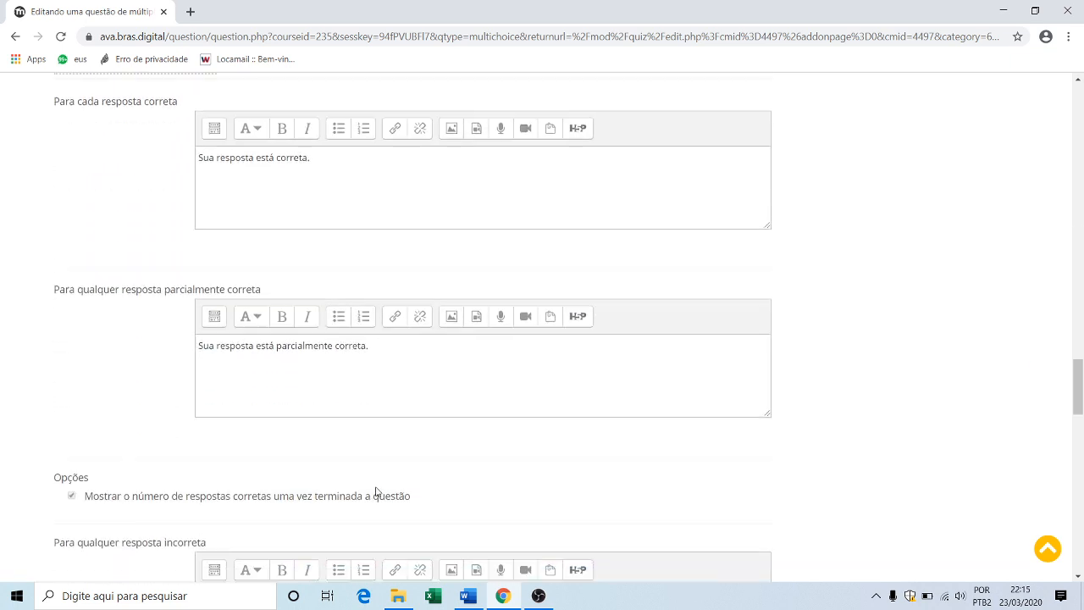
Step: Expand Múltiplas tentativas and set the penalty for each incorrect attempt to 0%
{"action": "left_click", "coordinate": [118, 457]}
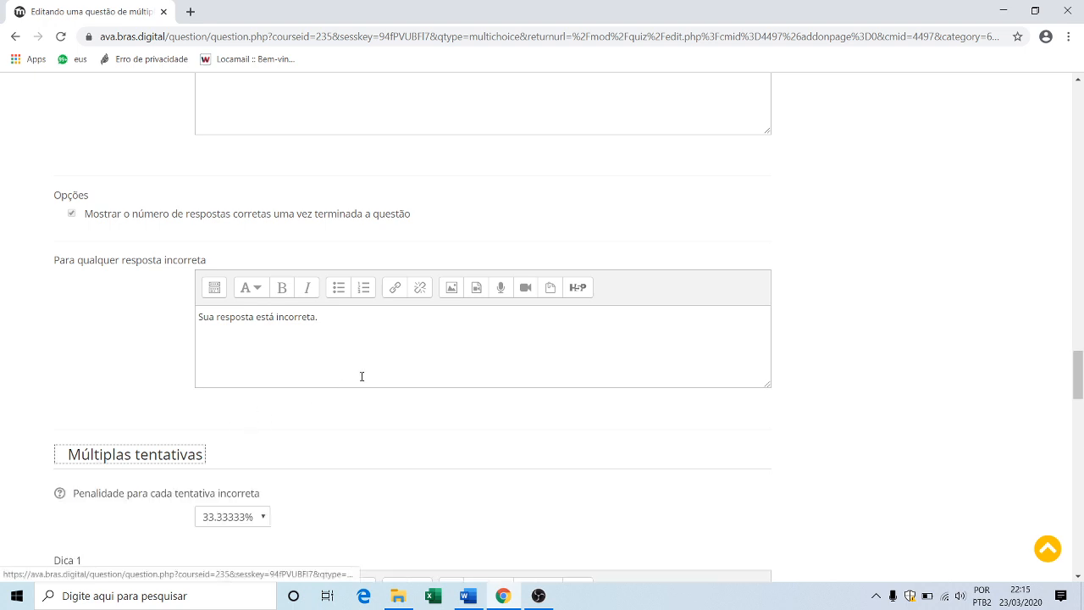
{"action": "scroll", "coordinate": [364, 376], "scroll_direction": "down", "scroll_amount": 2}
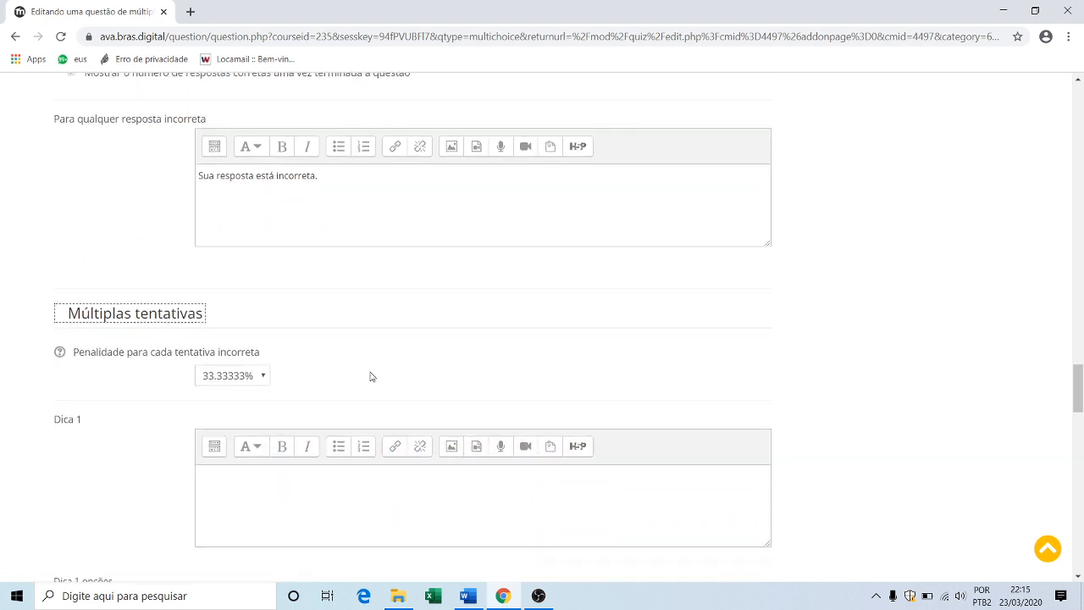
{"action": "left_click", "coordinate": [263, 379]}
{"action": "left_click", "coordinate": [210, 481]}
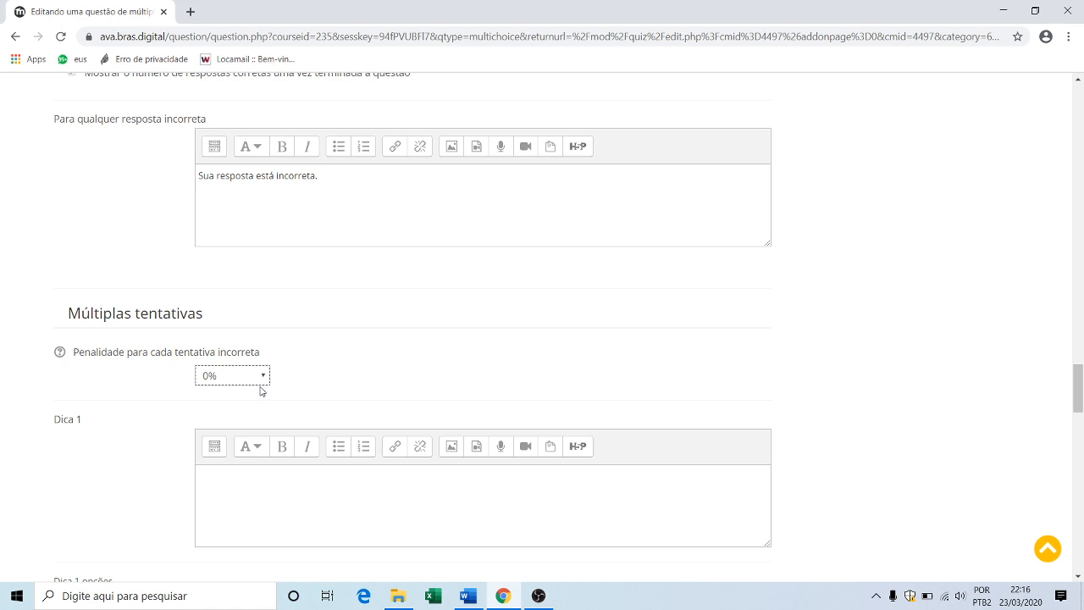
Step: Save the multiple-choice question and open the preview of Questão 01 from the quiz's question list
{"action": "scroll", "coordinate": [308, 364], "scroll_direction": "down", "scroll_amount": 3}
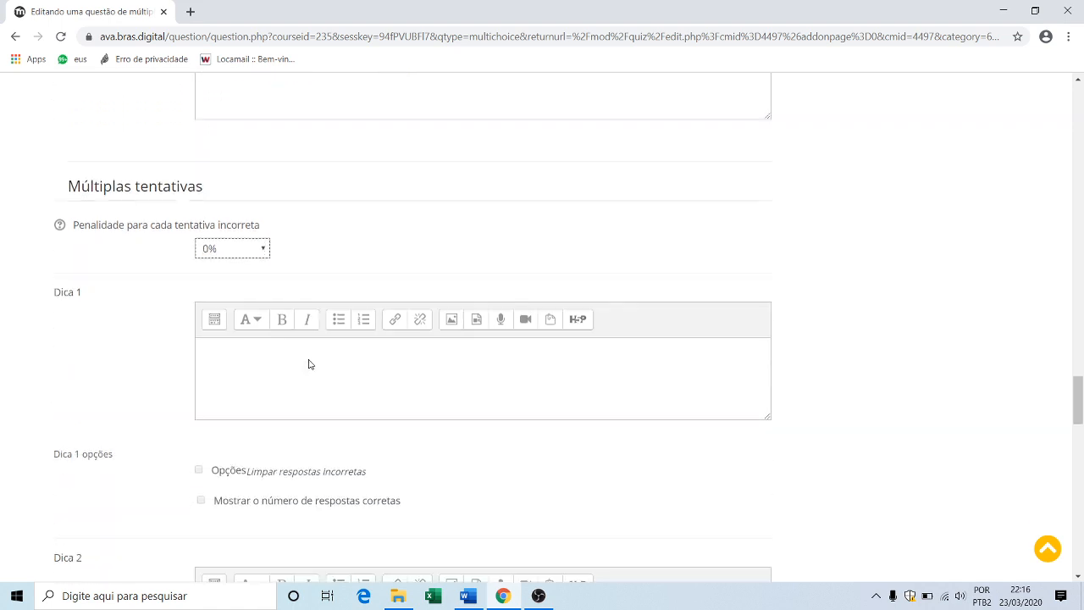
{"action": "scroll", "coordinate": [379, 369], "scroll_direction": "down", "scroll_amount": 6}
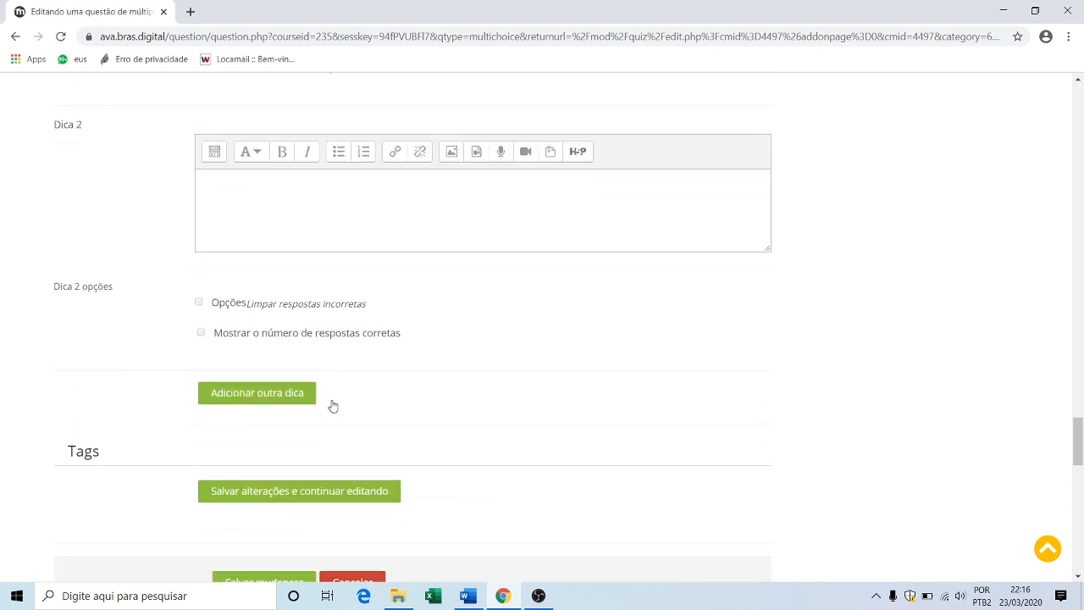
{"action": "scroll", "coordinate": [483, 390], "scroll_direction": "down", "scroll_amount": 2}
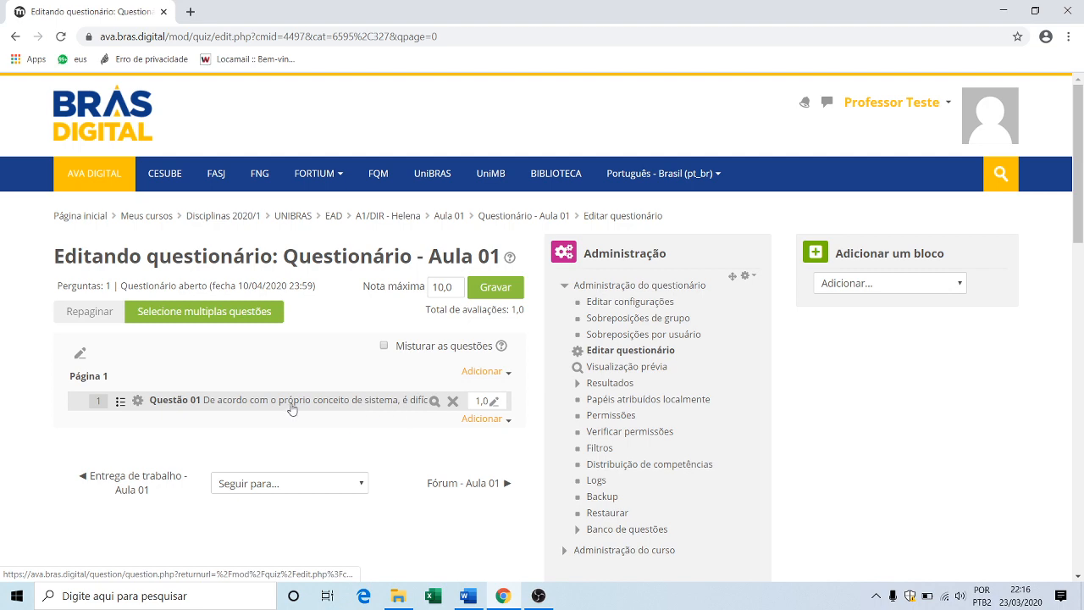
{"action": "left_click", "coordinate": [435, 401]}
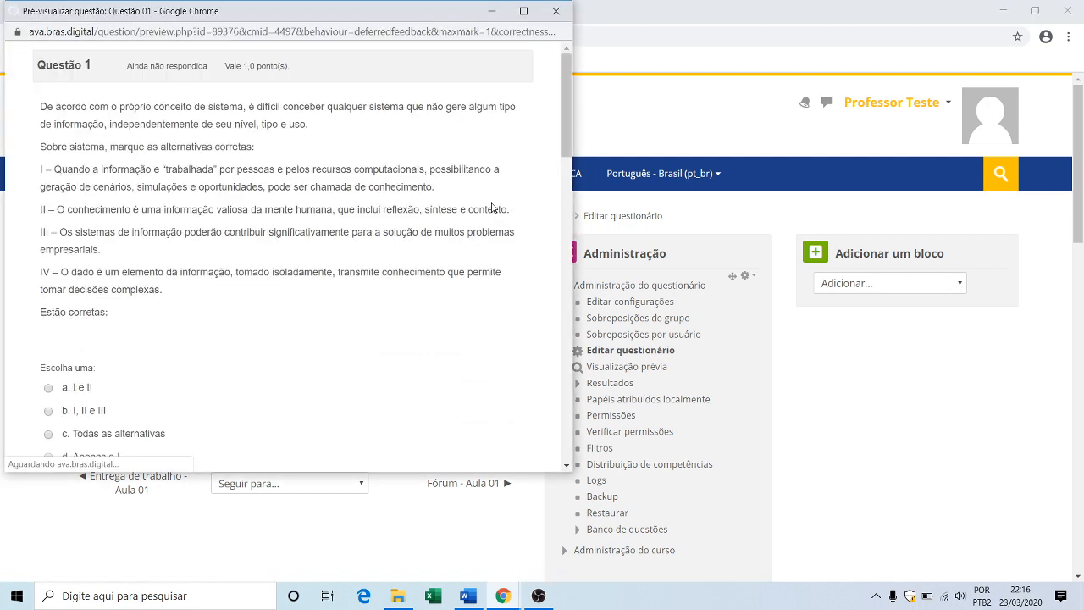
Step: Fill the Questão 01 preview with the correct answers, check which alternative gets marked, and close the preview
{"action": "scroll", "coordinate": [403, 289], "scroll_direction": "down", "scroll_amount": 3}
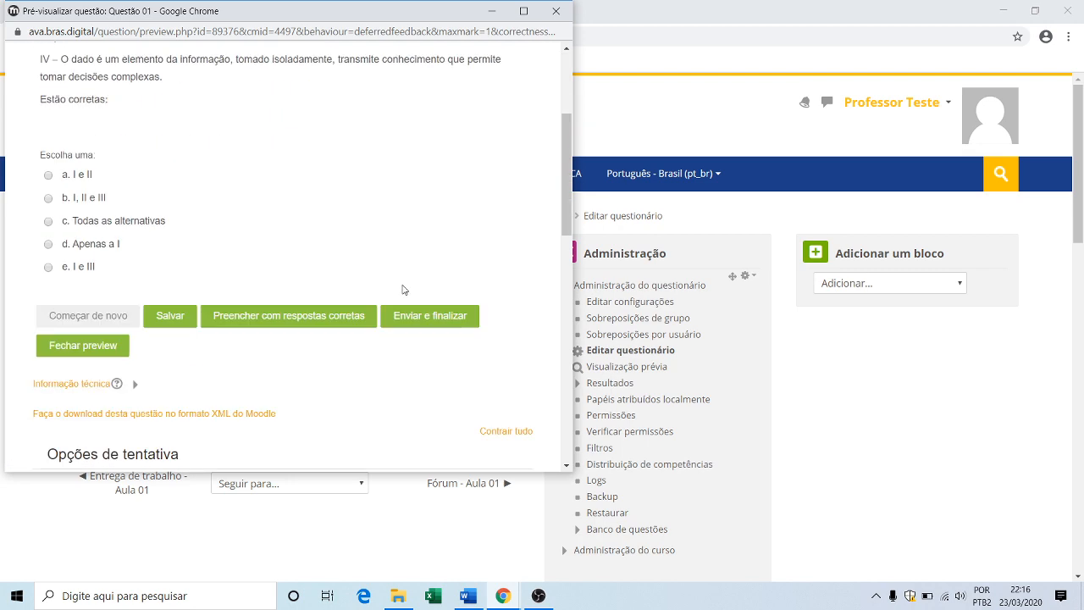
{"action": "scroll", "coordinate": [403, 289], "scroll_direction": "up", "scroll_amount": 3}
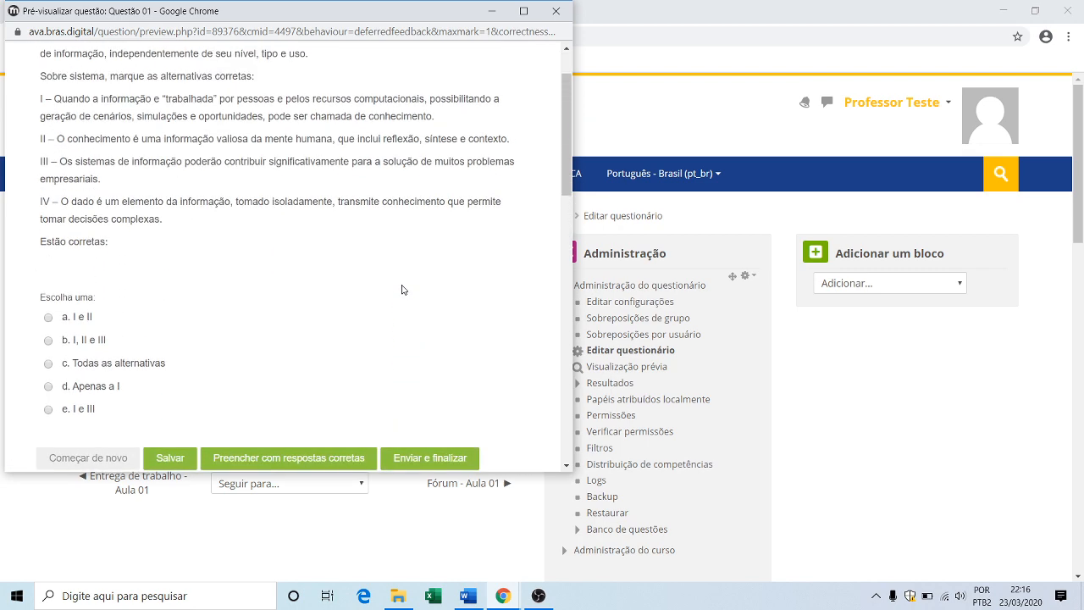
{"action": "scroll", "coordinate": [403, 290], "scroll_direction": "down", "scroll_amount": 2}
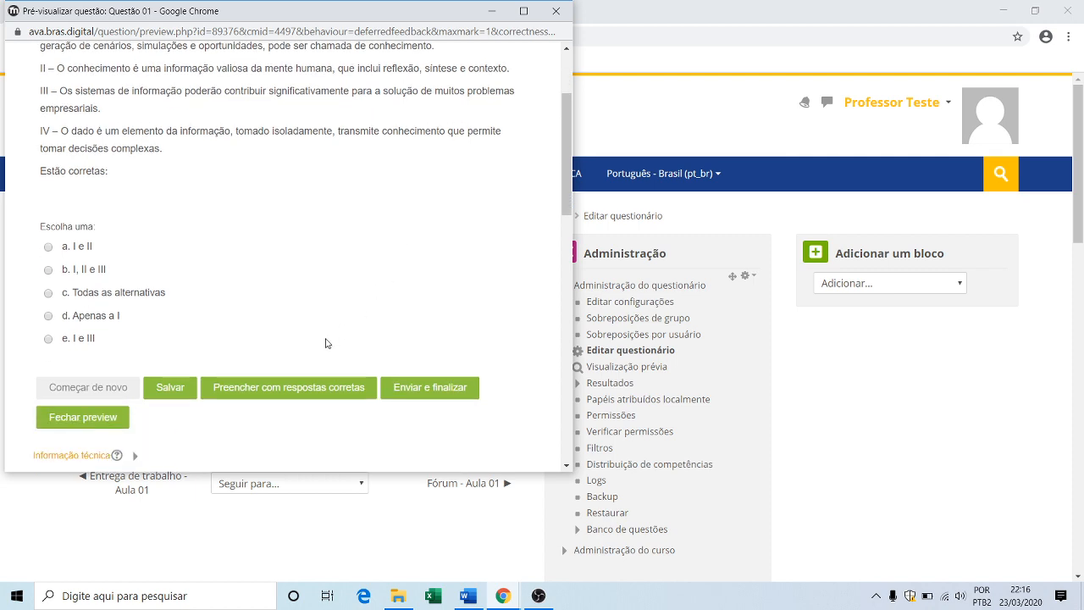
{"action": "left_click", "coordinate": [287, 386]}
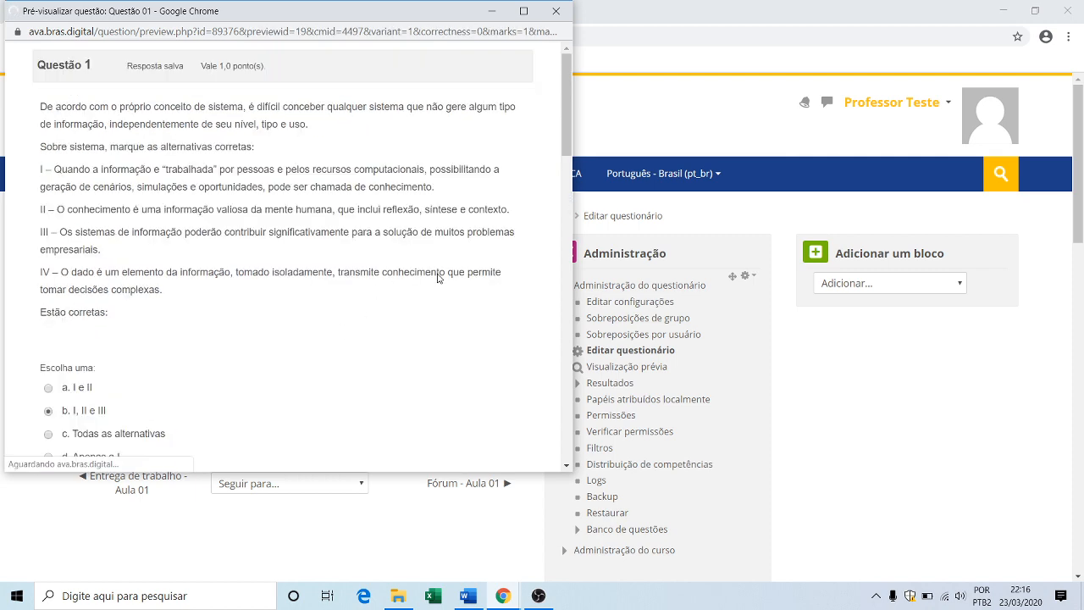
{"action": "scroll", "coordinate": [386, 267], "scroll_direction": "down", "scroll_amount": 1}
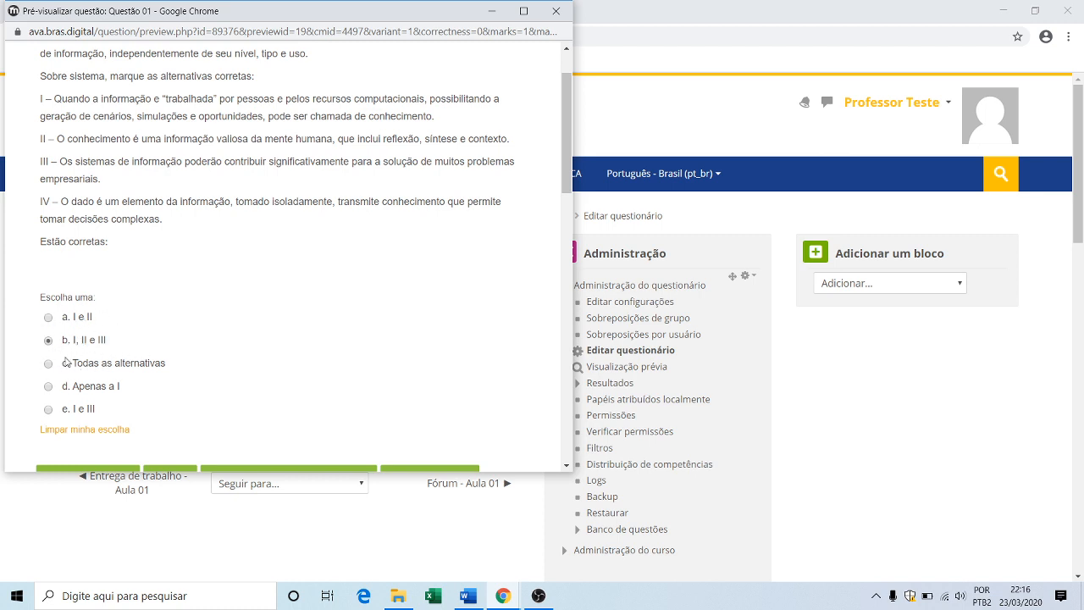
{"action": "scroll", "coordinate": [176, 328], "scroll_direction": "down", "scroll_amount": 1}
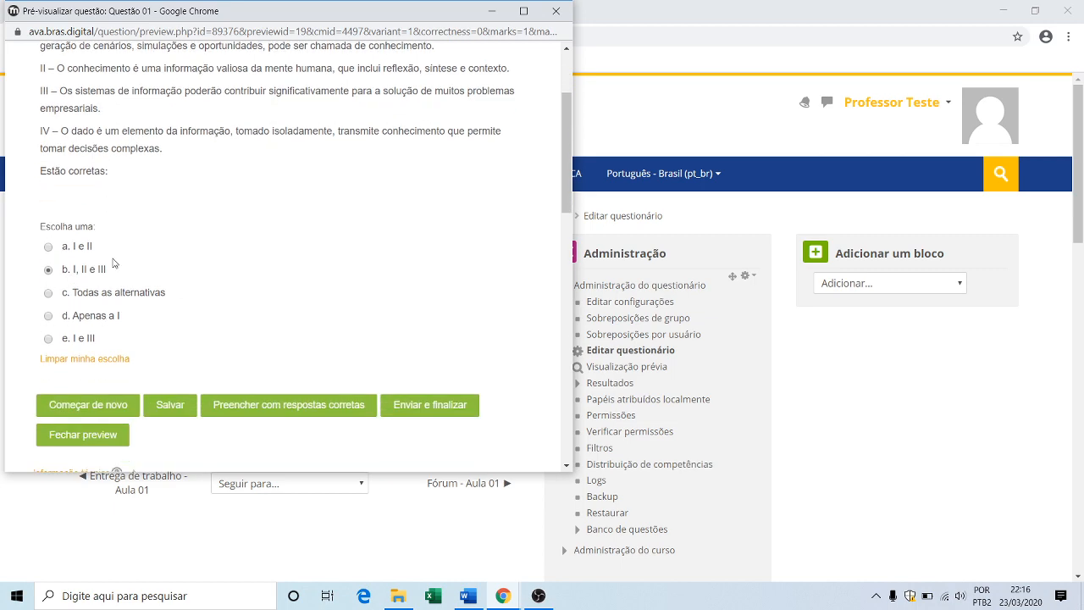
{"action": "left_click", "coordinate": [555, 12]}
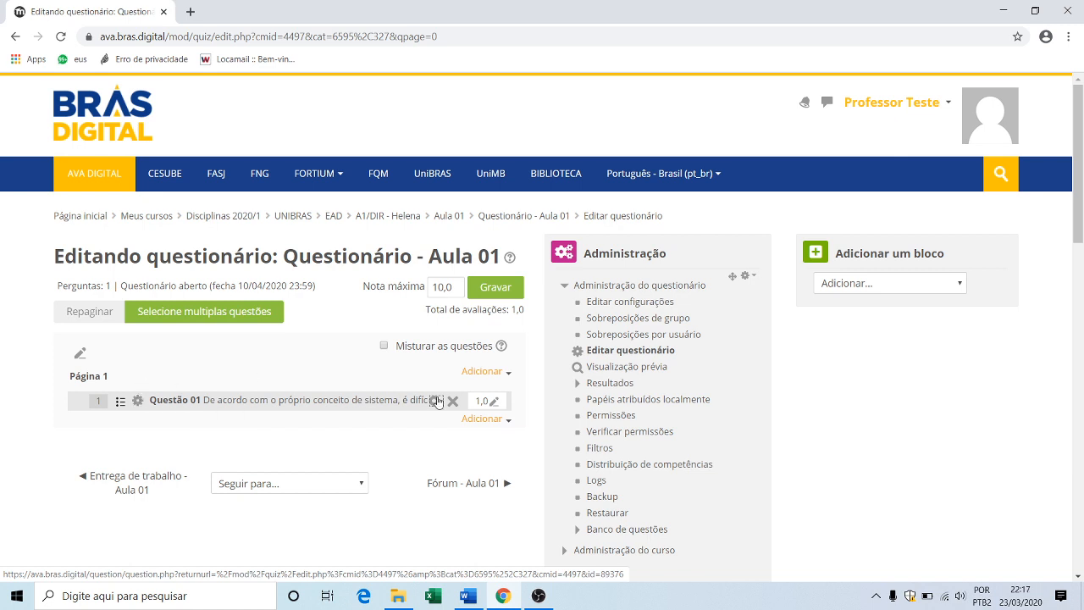
Step: Set the maximum mark of Questão 01 in the quiz's question list to 5
{"action": "left_click", "coordinate": [495, 403]}
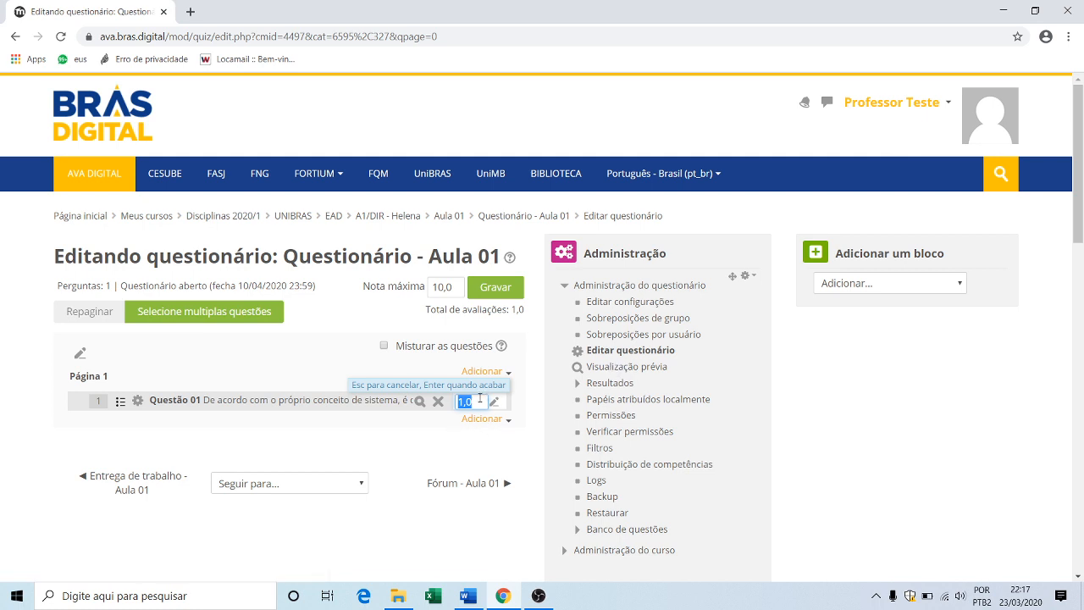
{"action": "type", "text": "5"}
{"action": "key", "text": "Return"}
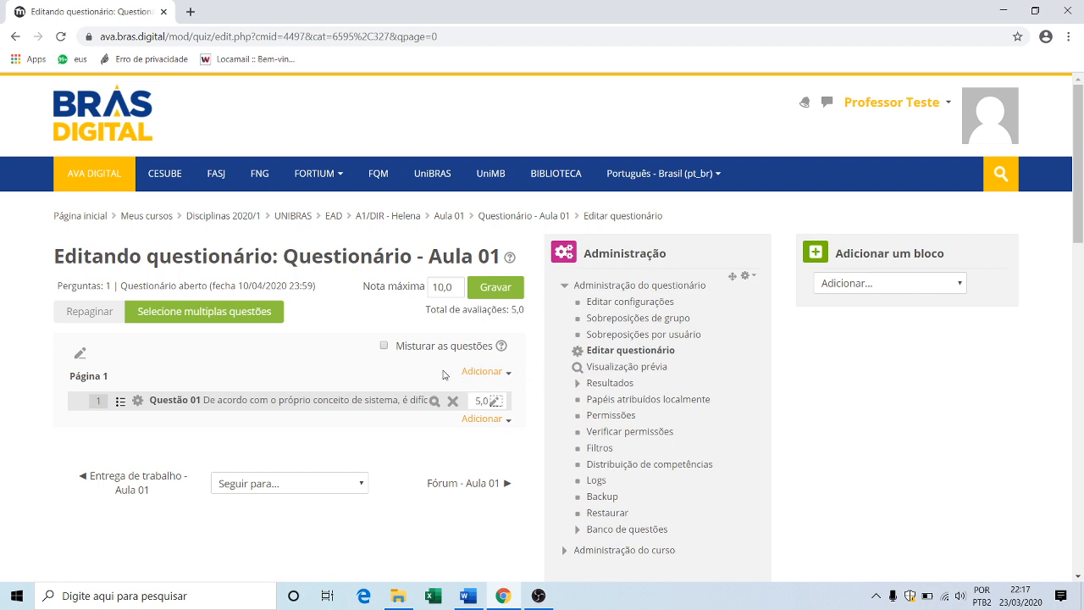
Step: Add a new question of type Múltipla escolha to Página 1 of the quiz
{"action": "left_click", "coordinate": [511, 376]}
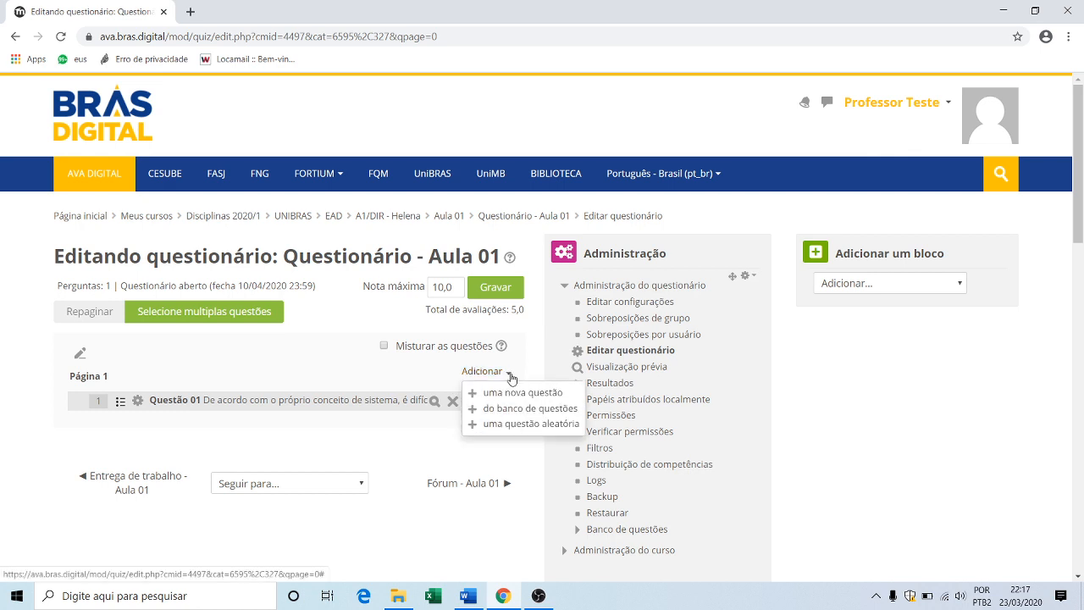
{"action": "left_click", "coordinate": [495, 391]}
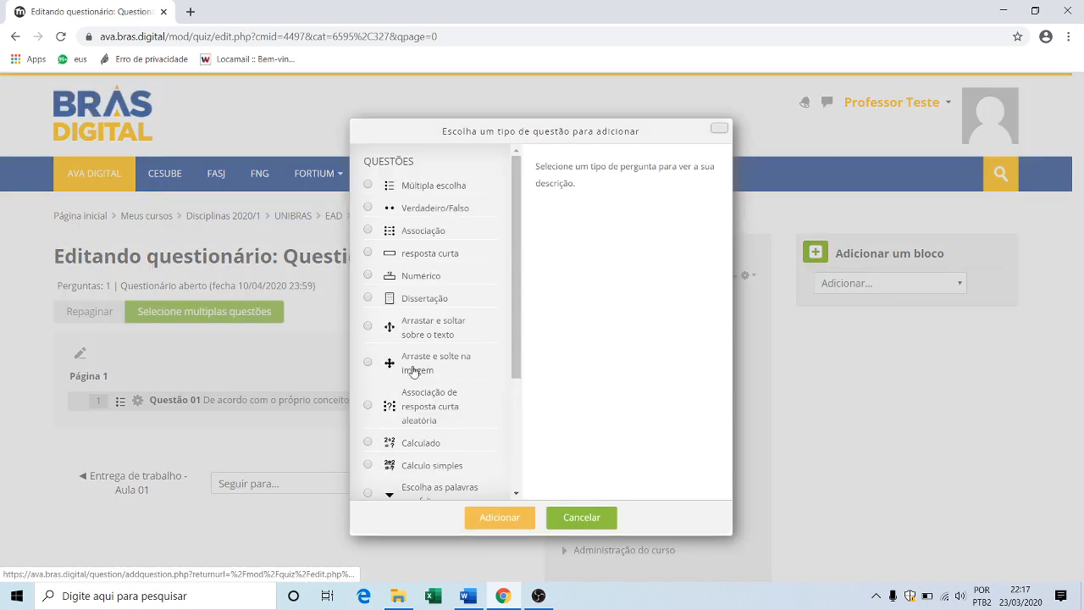
{"action": "left_click", "coordinate": [368, 187]}
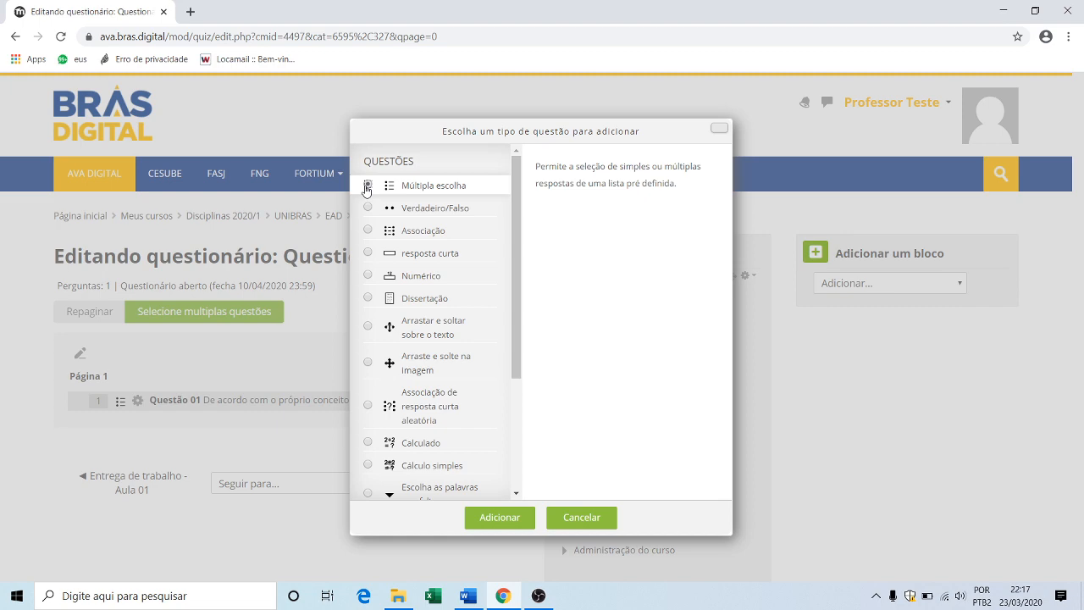
{"action": "left_click", "coordinate": [497, 518]}
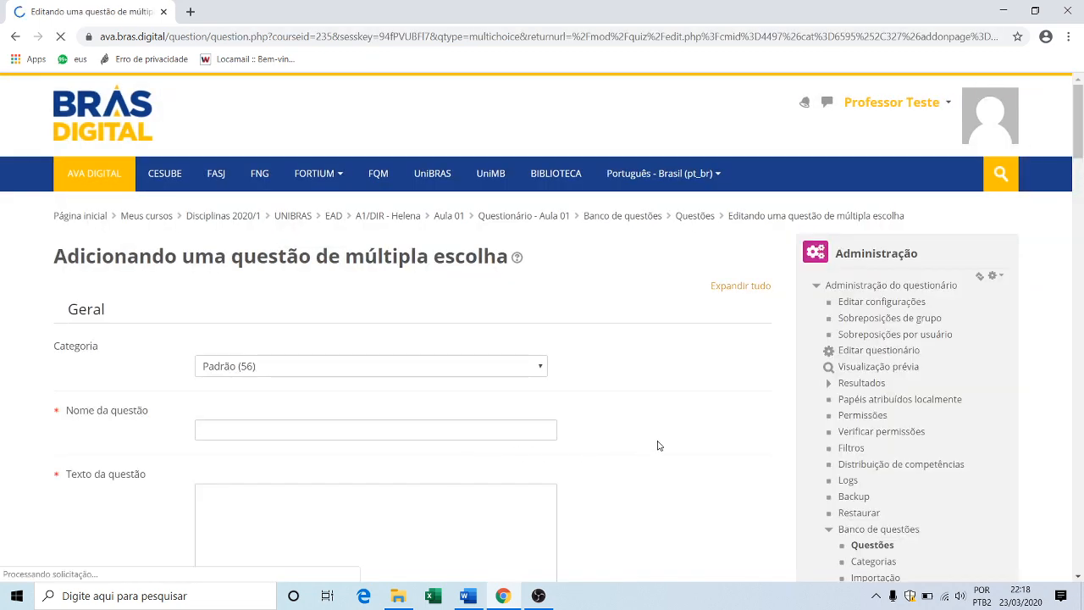
Step: Name the new multiple-choice question "Questão 02"
{"action": "scroll", "coordinate": [500, 441], "scroll_direction": "down", "scroll_amount": 1}
{"action": "left_click", "coordinate": [228, 359]}
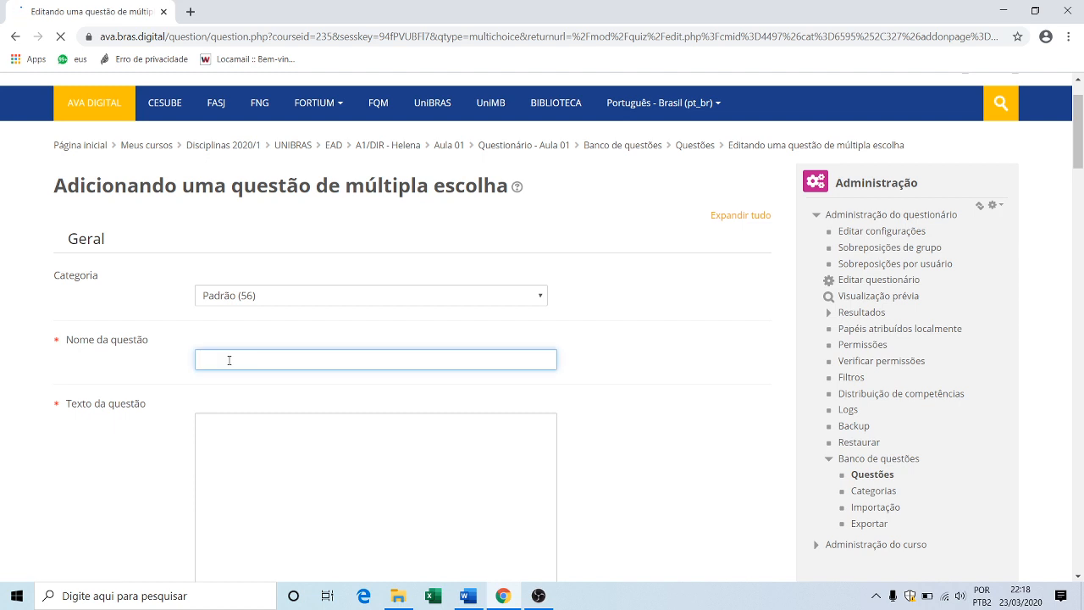
{"action": "type", "text": "U"}
{"action": "key", "text": "BackSpace"}
{"action": "type", "text": "QUes"}
{"action": "key", "text": "BackSpace"}
{"action": "key", "text": "BackSpace"}
{"action": "key", "text": "BackSpace"}
{"action": "type", "text": "uestão 03"}
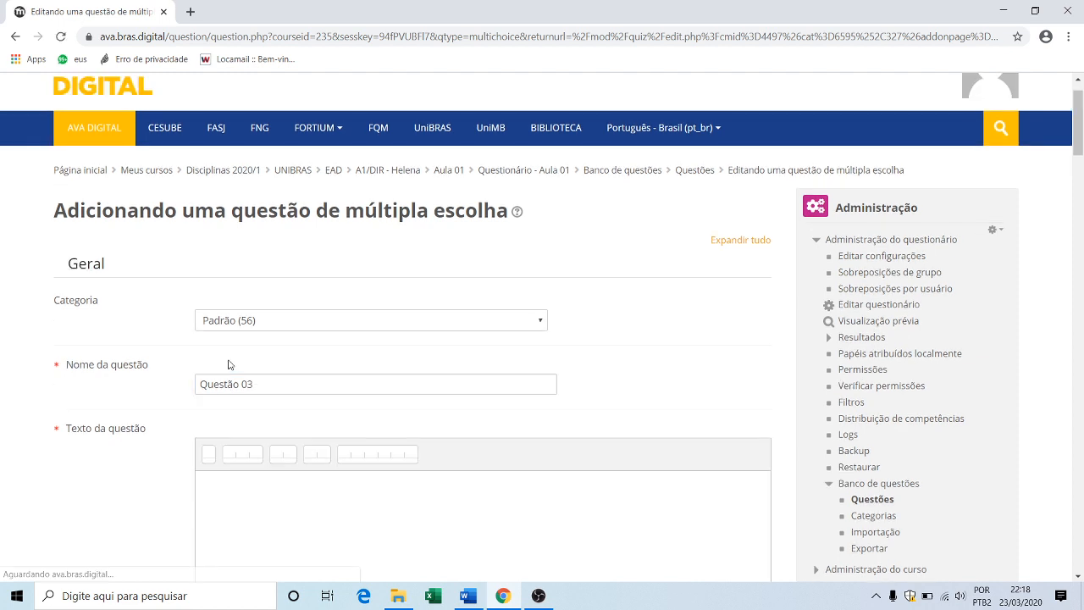
{"action": "left_click", "coordinate": [266, 386]}
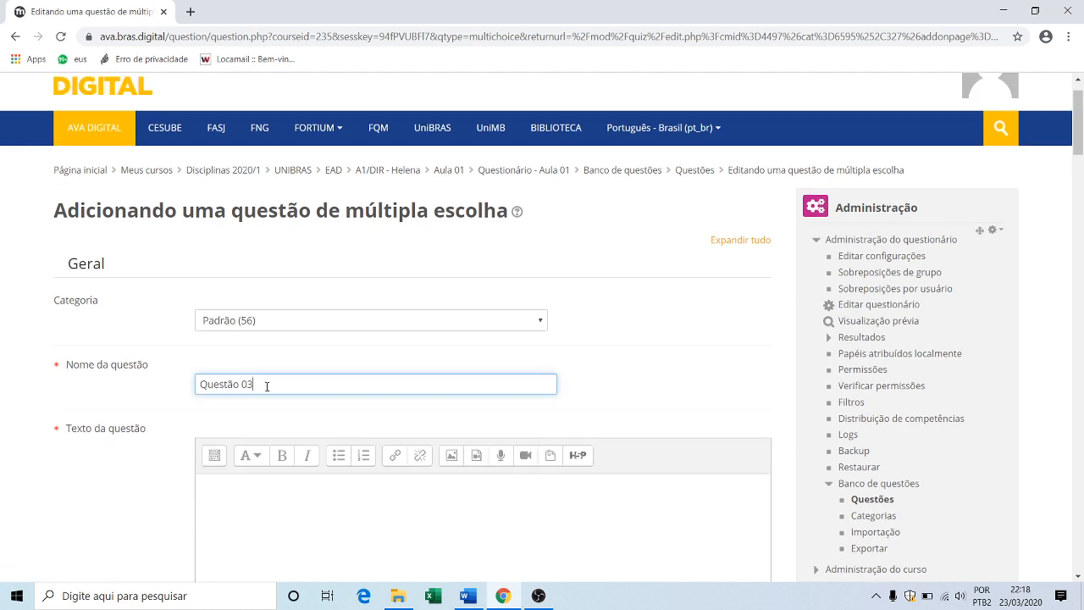
Step: Copy the QUESTÃO 2 statement, from its opening paragraph through "Estão corretas:", from the Word document into the Moodle question text
{"action": "scroll", "coordinate": [267, 385], "scroll_direction": "down", "scroll_amount": 2}
{"action": "left_click", "coordinate": [238, 370]}
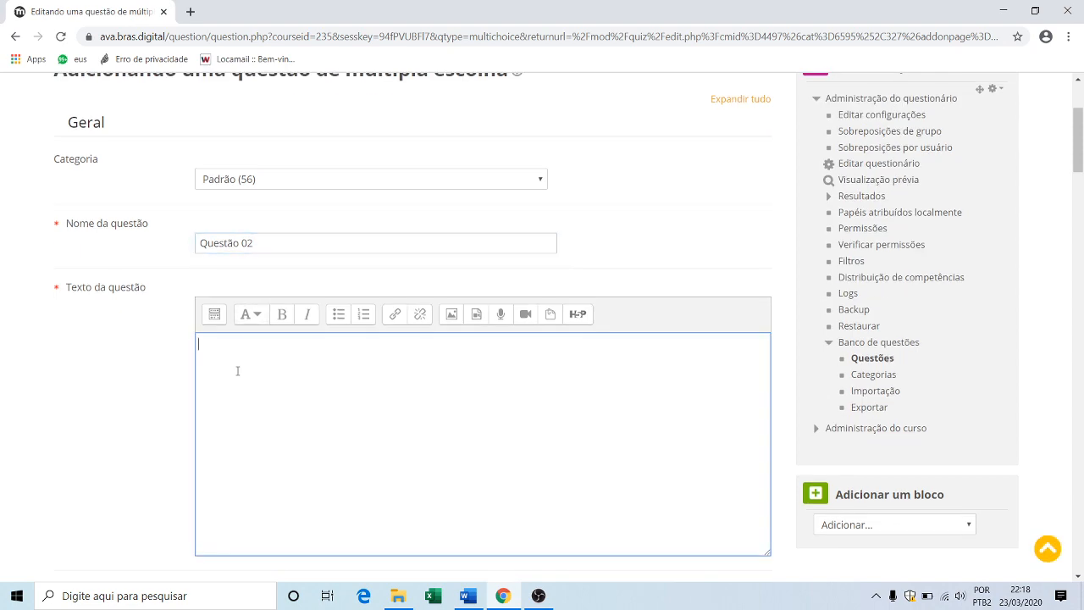
{"action": "left_click", "coordinate": [468, 595]}
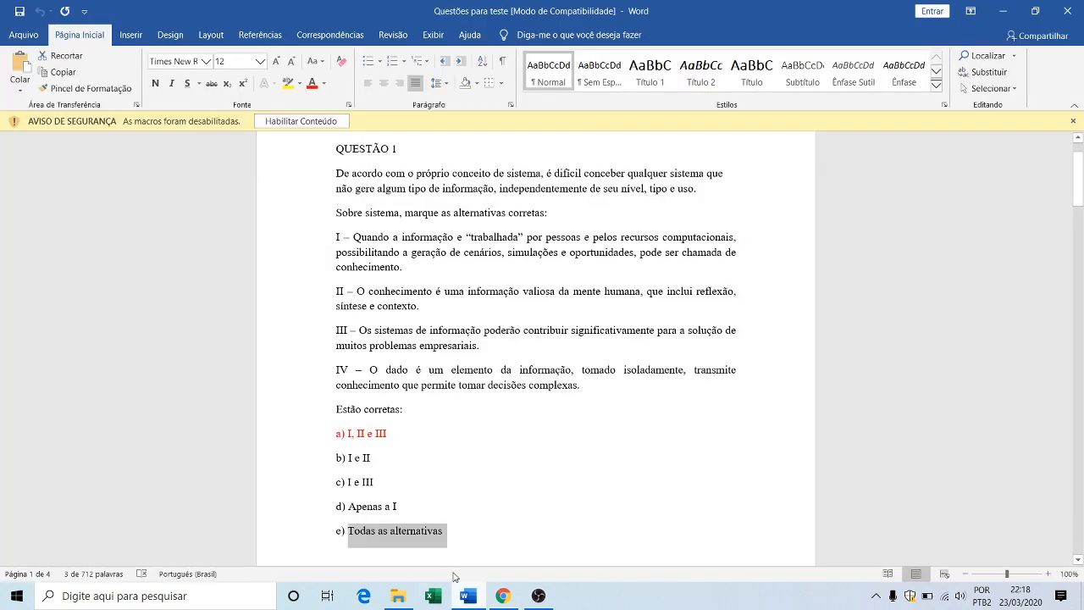
{"action": "scroll", "coordinate": [528, 369], "scroll_direction": "down", "scroll_amount": 8}
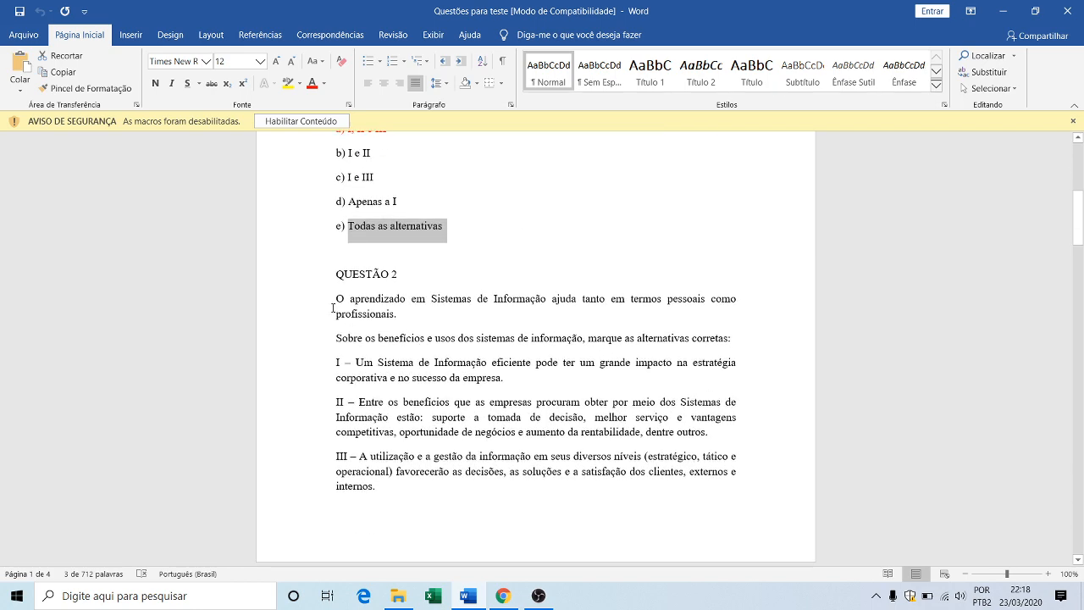
{"action": "scroll", "coordinate": [332, 309], "scroll_direction": "down", "scroll_amount": 3}
{"action": "scroll", "coordinate": [333, 308], "scroll_direction": "up", "scroll_amount": 3}
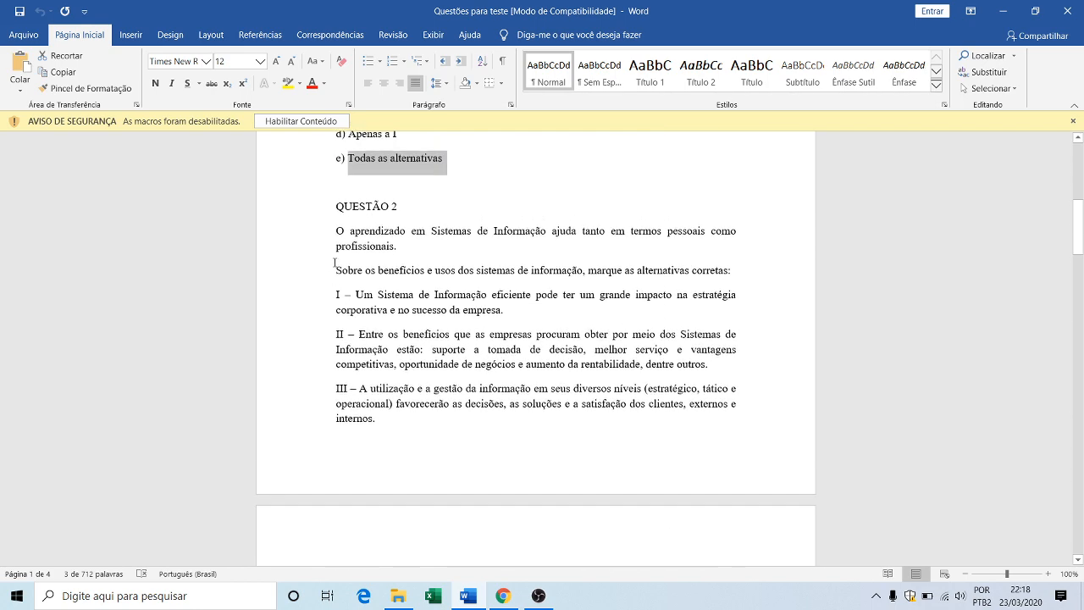
{"action": "left_click_drag", "start_coordinate": [333, 234], "coordinate": [416, 235]}
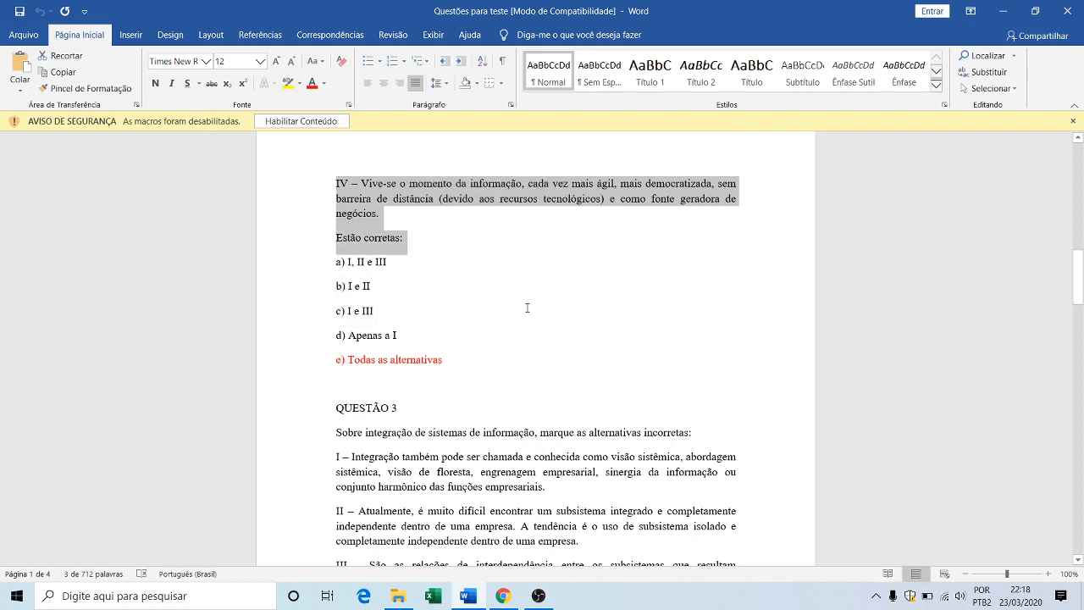
{"action": "left_click", "coordinate": [510, 603]}
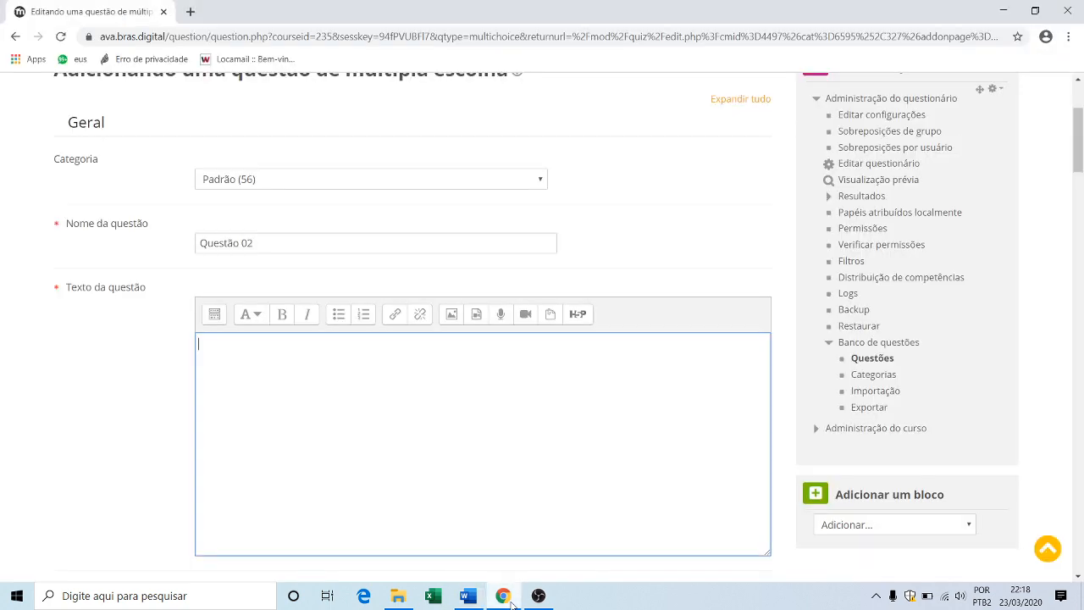
{"action": "left_click", "coordinate": [474, 596]}
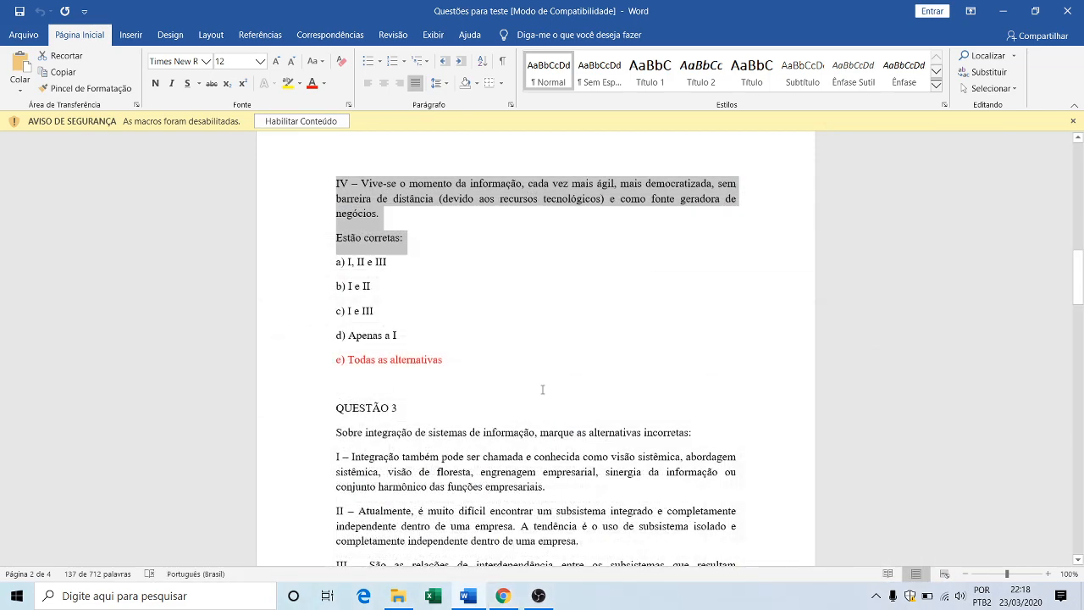
{"action": "left_click", "coordinate": [503, 595]}
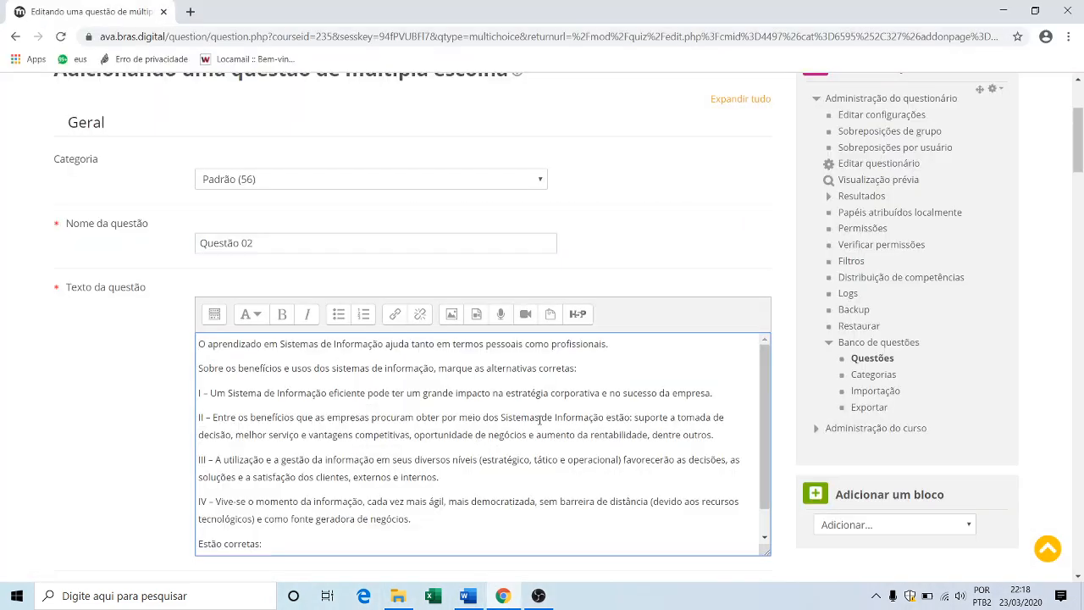
{"action": "scroll", "coordinate": [539, 420], "scroll_direction": "up", "scroll_amount": 2}
{"action": "scroll", "coordinate": [540, 418], "scroll_direction": "down", "scroll_amount": 2}
{"action": "scroll", "coordinate": [311, 397], "scroll_direction": "down", "scroll_amount": 1}
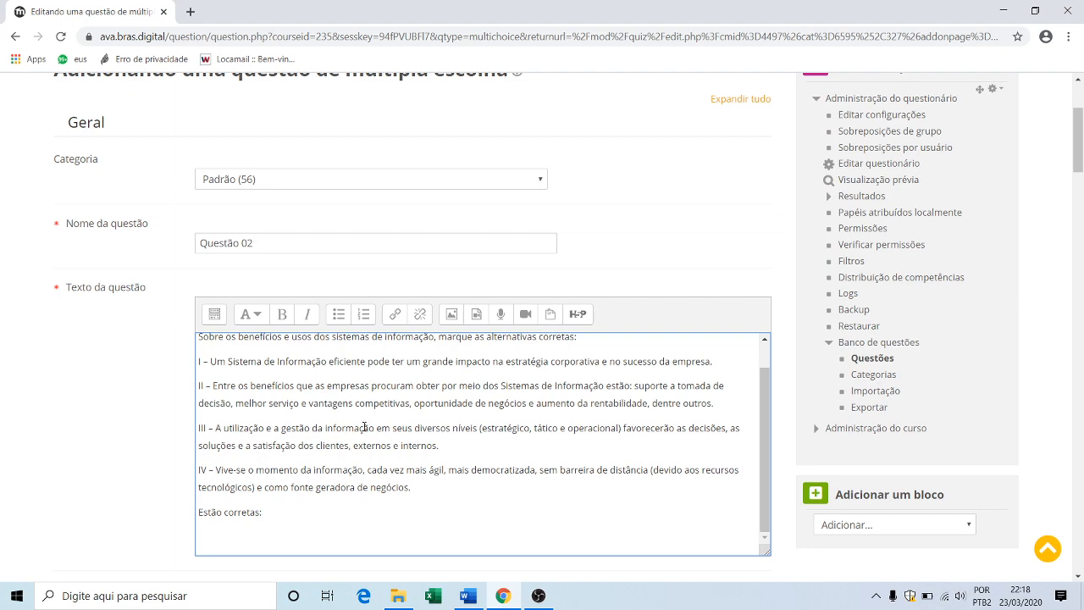
Step: Copy alternative a) "I, II e III" of QUESTÃO 2 from the Word document into Escolha 1 in Moodle
{"action": "left_click_drag", "start_coordinate": [1080, 165], "coordinate": [1080, 248]}
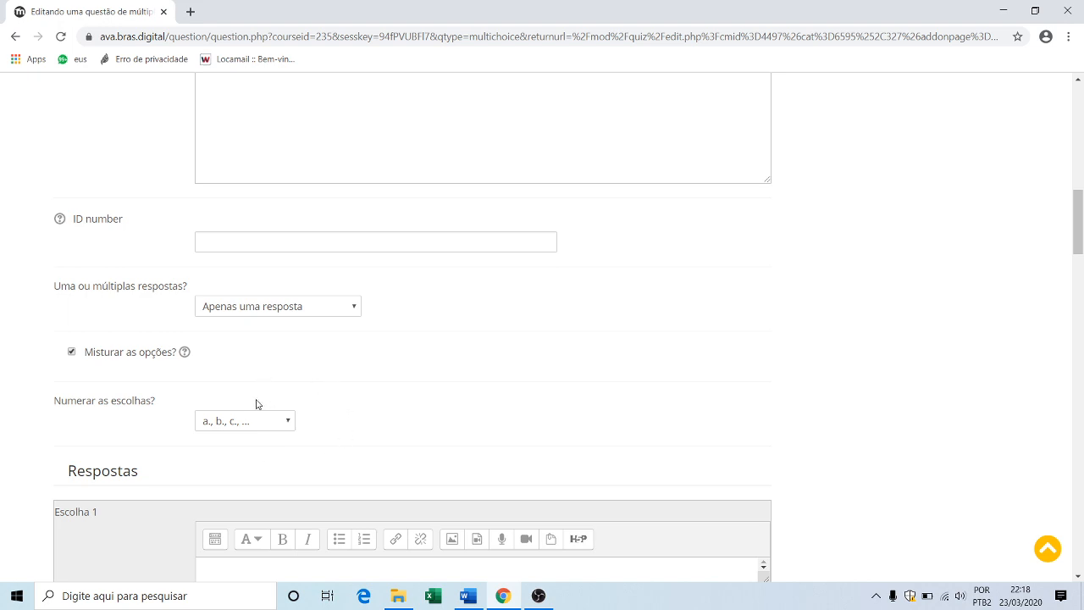
{"action": "scroll", "coordinate": [1081, 274], "scroll_direction": "down", "scroll_amount": 4}
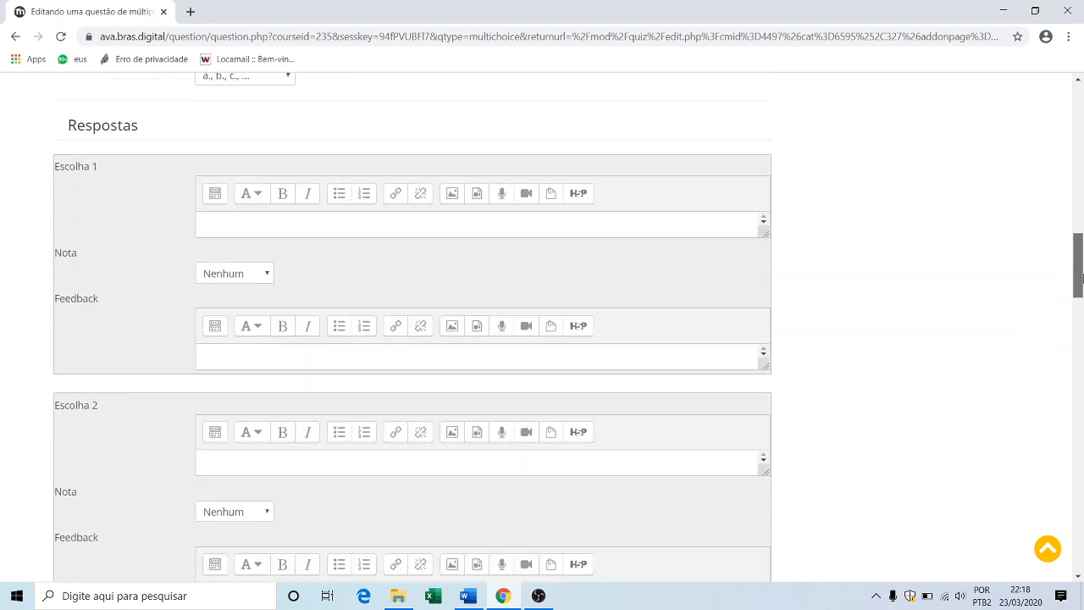
{"action": "left_click", "coordinate": [246, 231]}
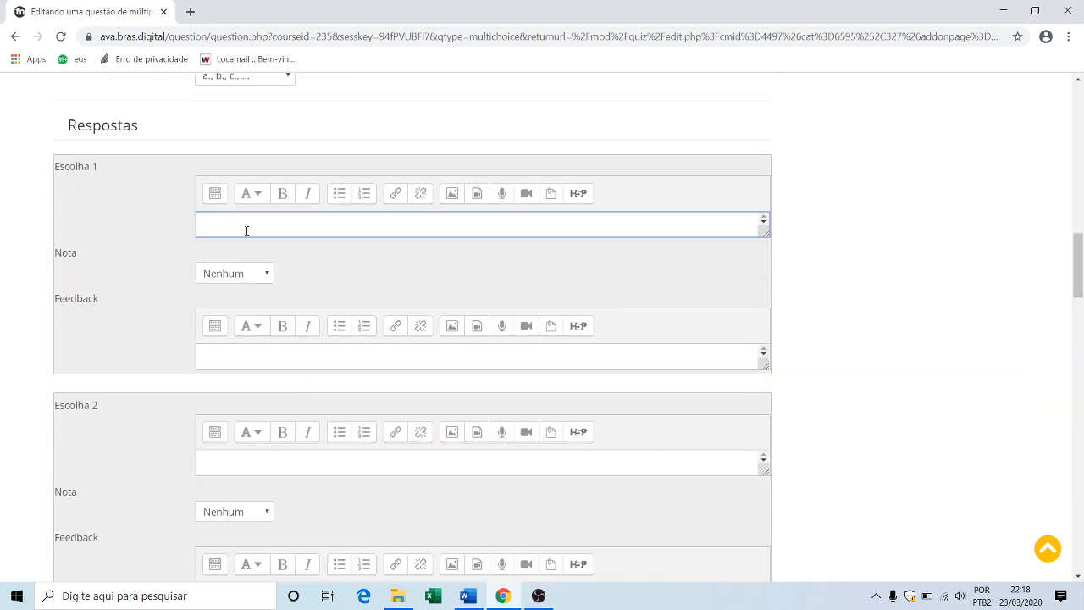
{"action": "left_click", "coordinate": [467, 596]}
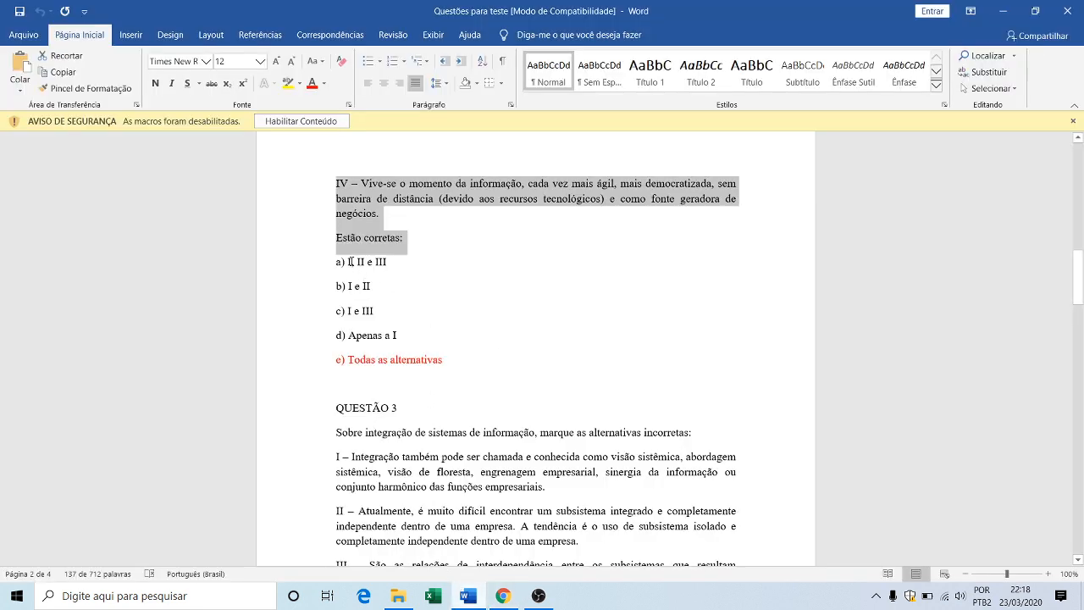
{"action": "left_click_drag", "start_coordinate": [348, 262], "coordinate": [391, 262]}
{"action": "key", "text": "ctrl+c"}
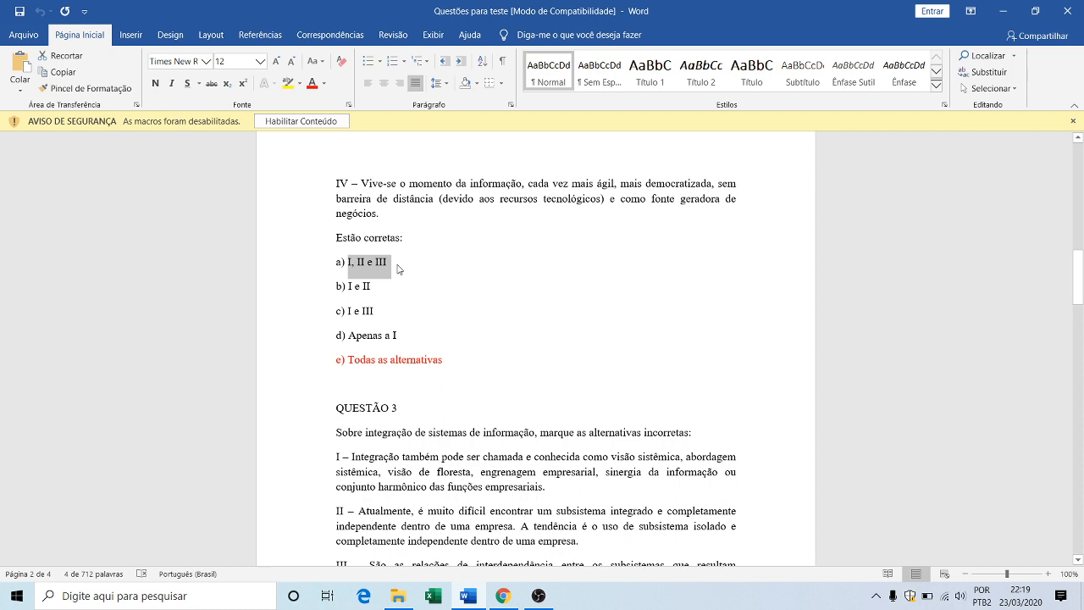
{"action": "left_click", "coordinate": [501, 594]}
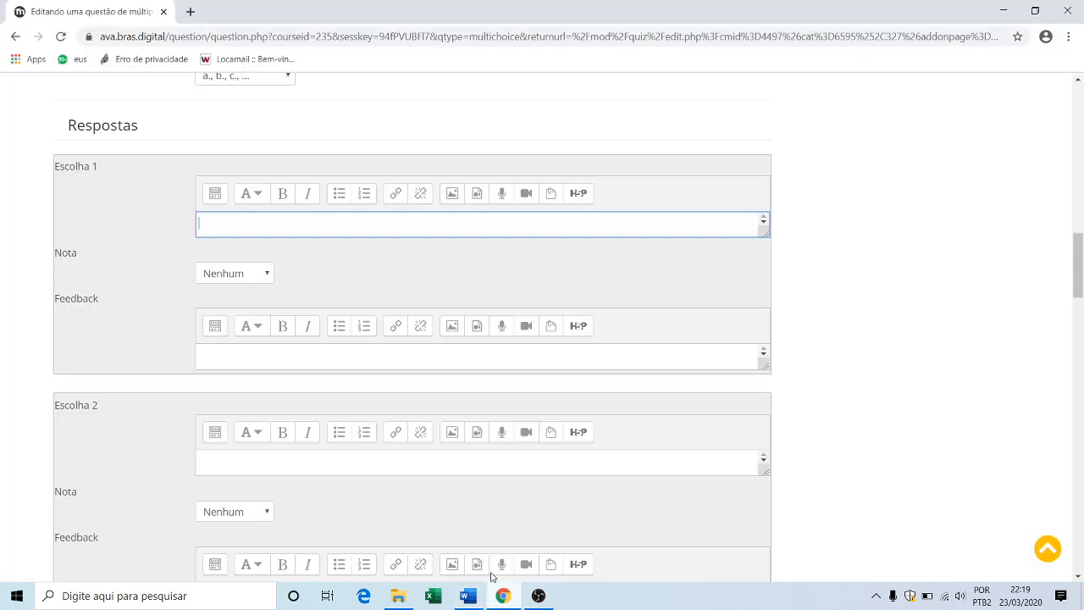
{"action": "key", "text": "ctrl+v"}
Step: Copy alternative b) "I e II" of QUESTÃO 2 from the Word document into Escolha 2 in Moodle
{"action": "scroll", "coordinate": [242, 279], "scroll_direction": "down", "scroll_amount": 2}
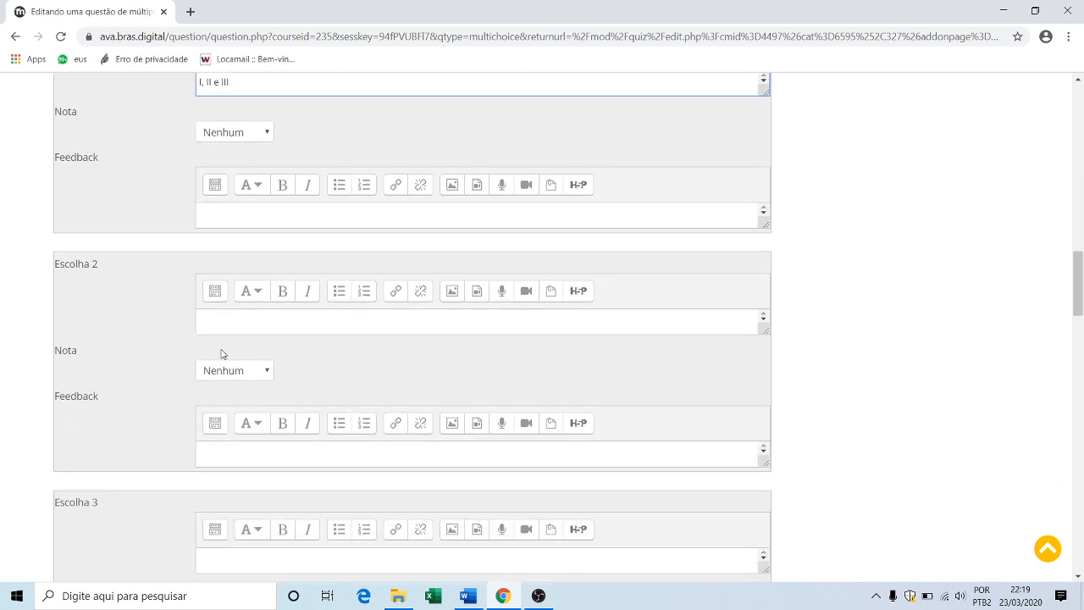
{"action": "left_click", "coordinate": [257, 321]}
{"action": "left_click", "coordinate": [464, 597]}
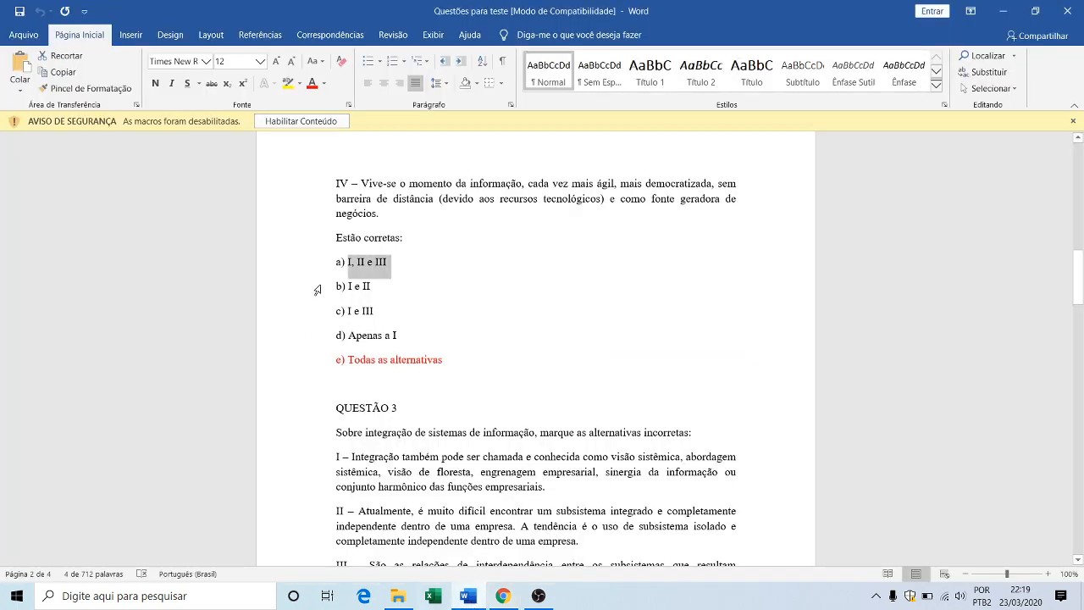
{"action": "left_click_drag", "start_coordinate": [348, 286], "coordinate": [371, 287]}
{"action": "key", "text": "ctrl+c"}
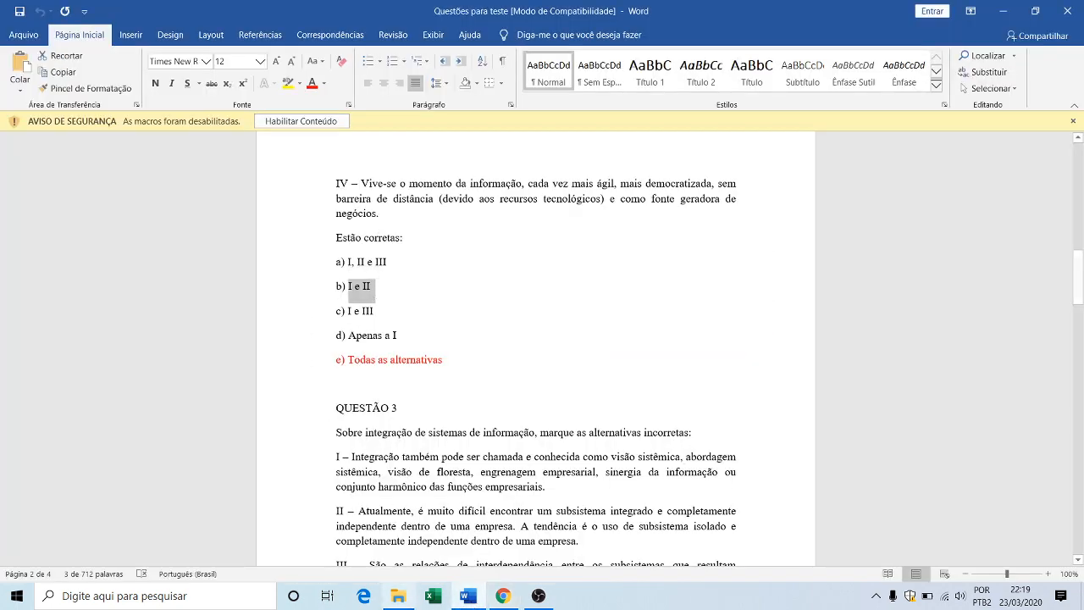
{"action": "left_click", "coordinate": [508, 602]}
{"action": "key", "text": "ctrl+v"}
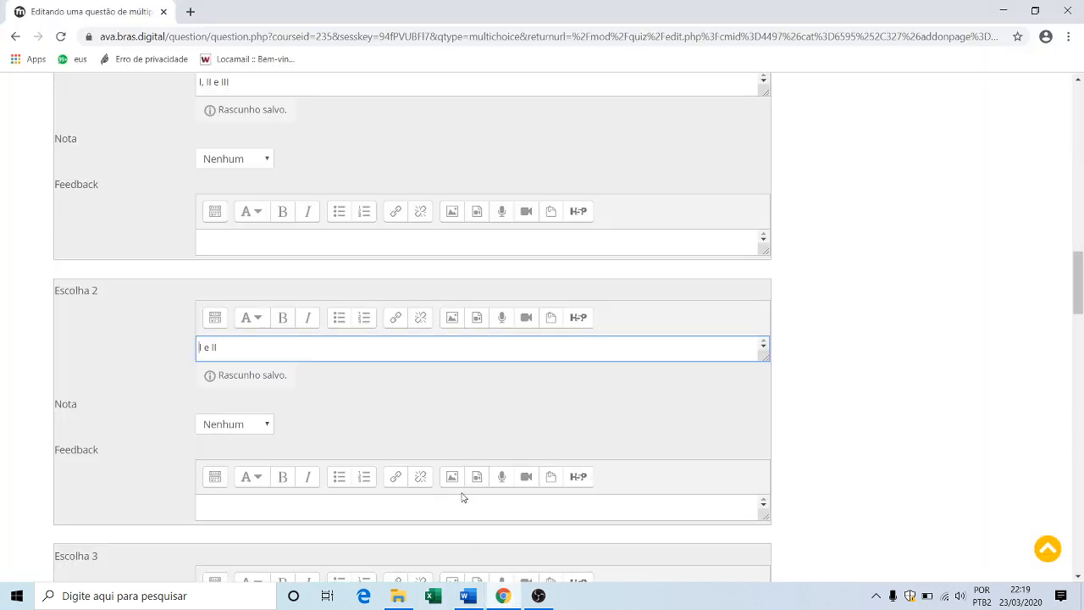
Step: Copy alternative c) "I e III" of QUESTÃO 2 from the Word document into Escolha 3 in Moodle
{"action": "scroll", "coordinate": [331, 363], "scroll_direction": "down", "scroll_amount": 1}
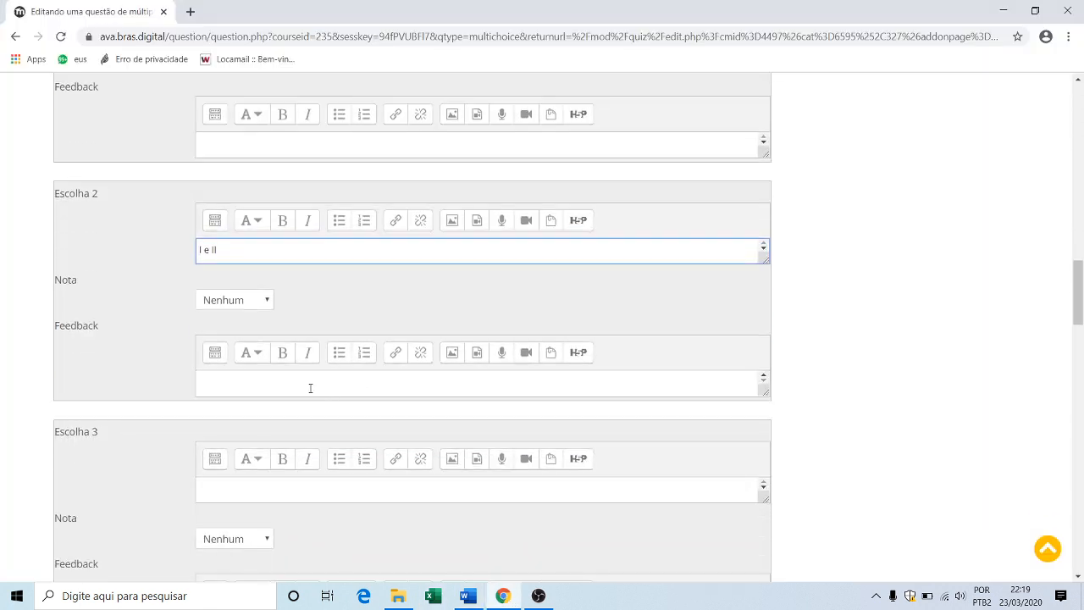
{"action": "scroll", "coordinate": [310, 387], "scroll_direction": "down", "scroll_amount": 2}
{"action": "left_click", "coordinate": [219, 352]}
{"action": "left_click", "coordinate": [468, 595]}
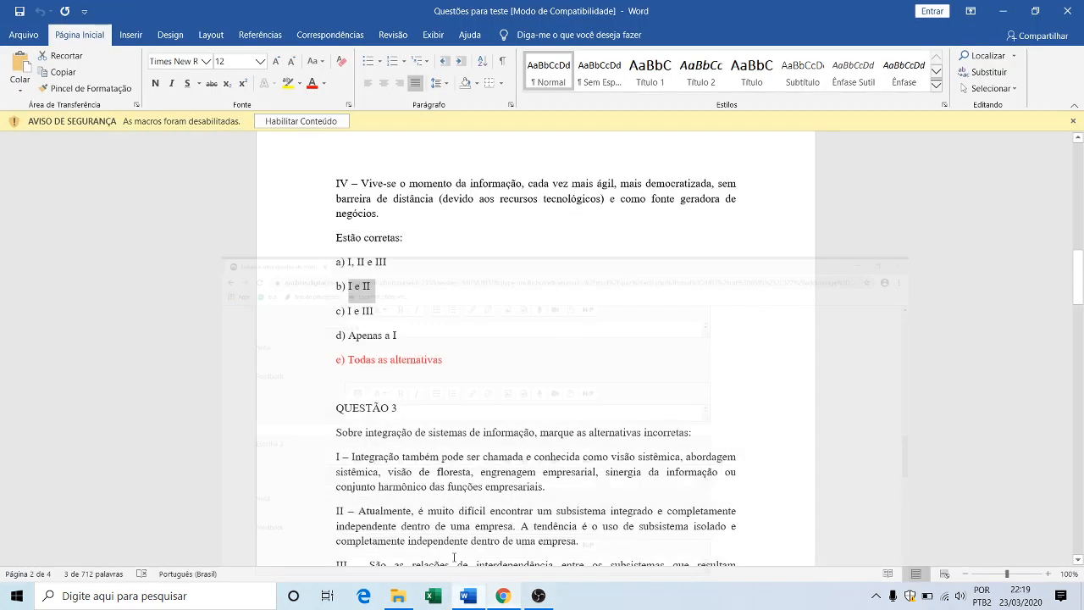
{"action": "left_click_drag", "start_coordinate": [348, 310], "coordinate": [375, 312]}
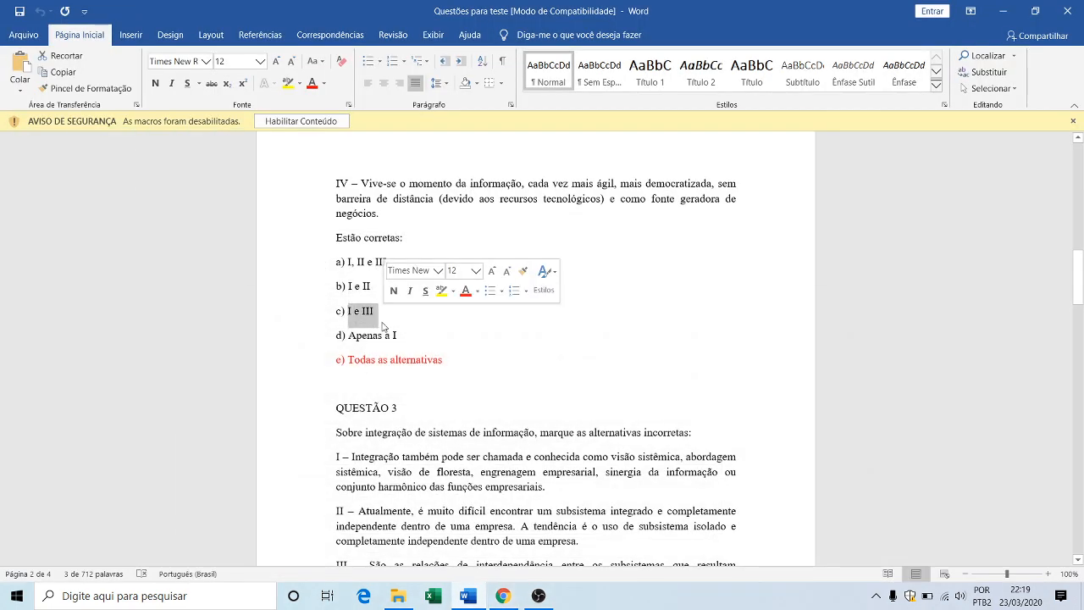
{"action": "left_click", "coordinate": [503, 595]}
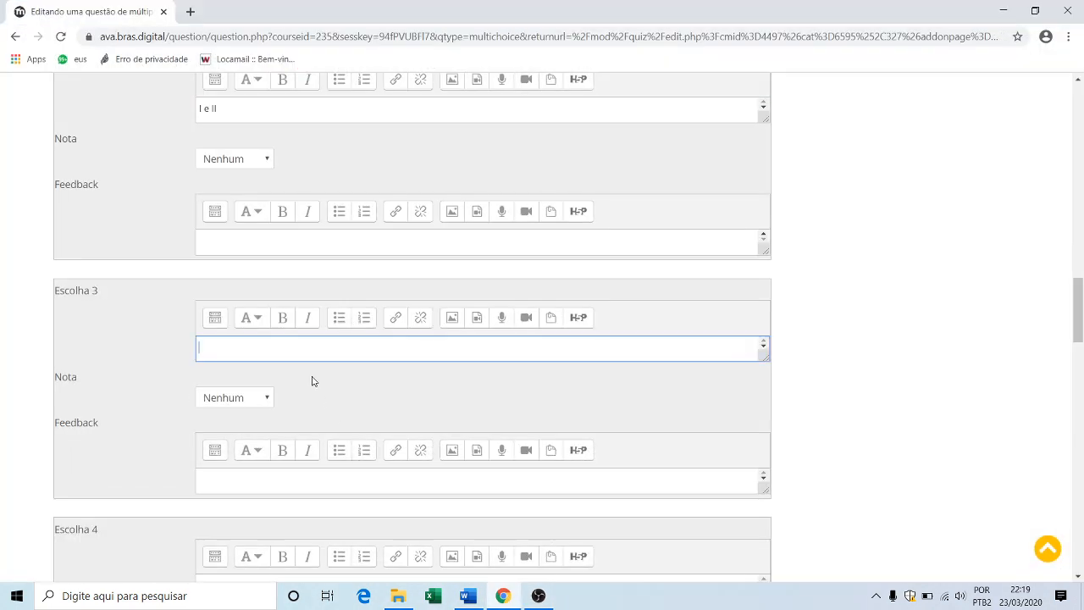
{"action": "scroll", "coordinate": [327, 358], "scroll_direction": "down", "scroll_amount": 1}
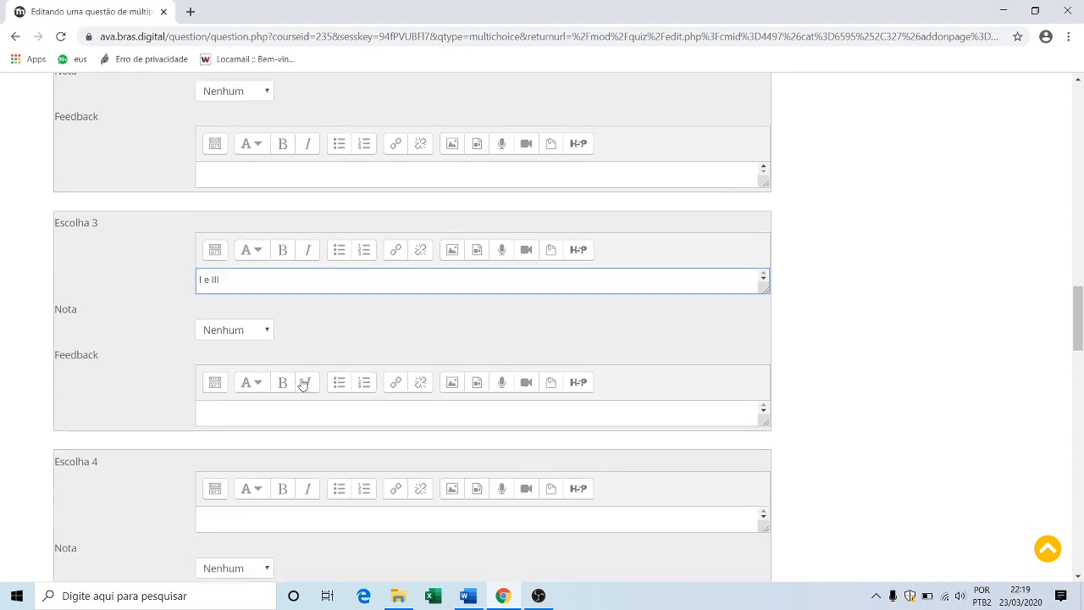
Step: Copy alternative d) "Apenas a I" of QUESTÃO 2 from the Word document into Escolha 4 in Moodle
{"action": "left_click", "coordinate": [233, 512]}
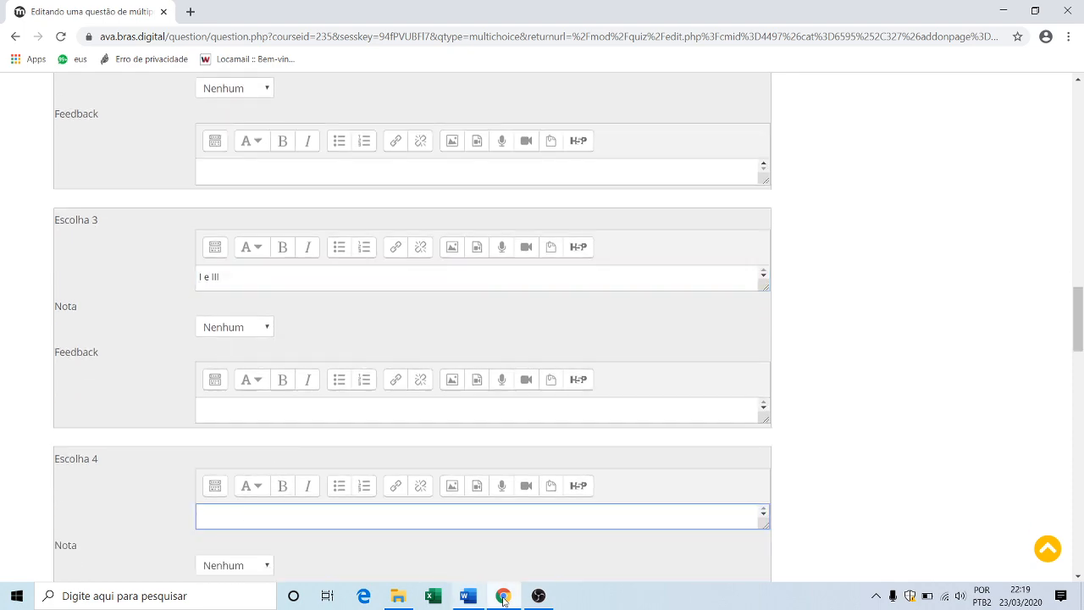
{"action": "left_click", "coordinate": [468, 595]}
{"action": "left_click_drag", "start_coordinate": [349, 335], "coordinate": [398, 337]}
{"action": "key", "text": "ctrl+c"}
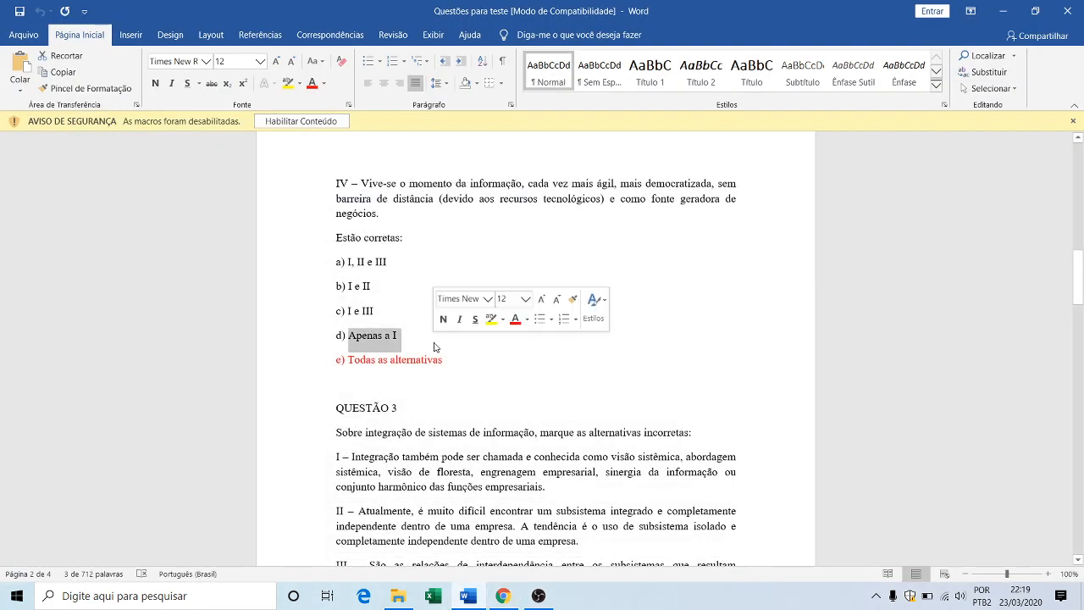
{"action": "left_click", "coordinate": [503, 595]}
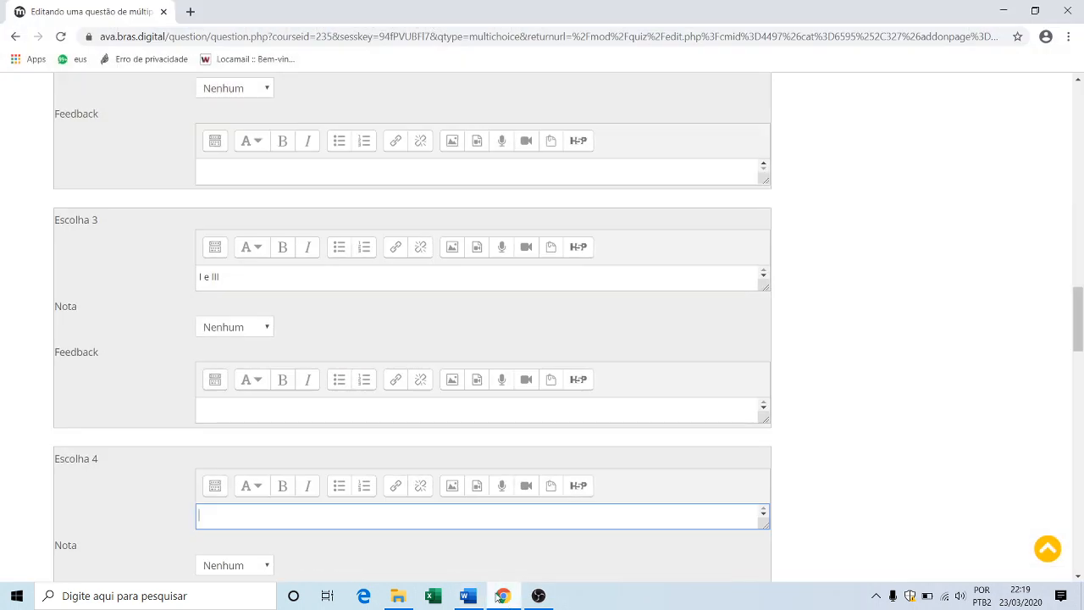
{"action": "key", "text": "ctrl+v"}
Step: Copy alternative e) "Todas as alternativas" of QUESTÃO 2 from the Word document into Escolha 5 in Moodle
{"action": "scroll", "coordinate": [278, 426], "scroll_direction": "down", "scroll_amount": 3}
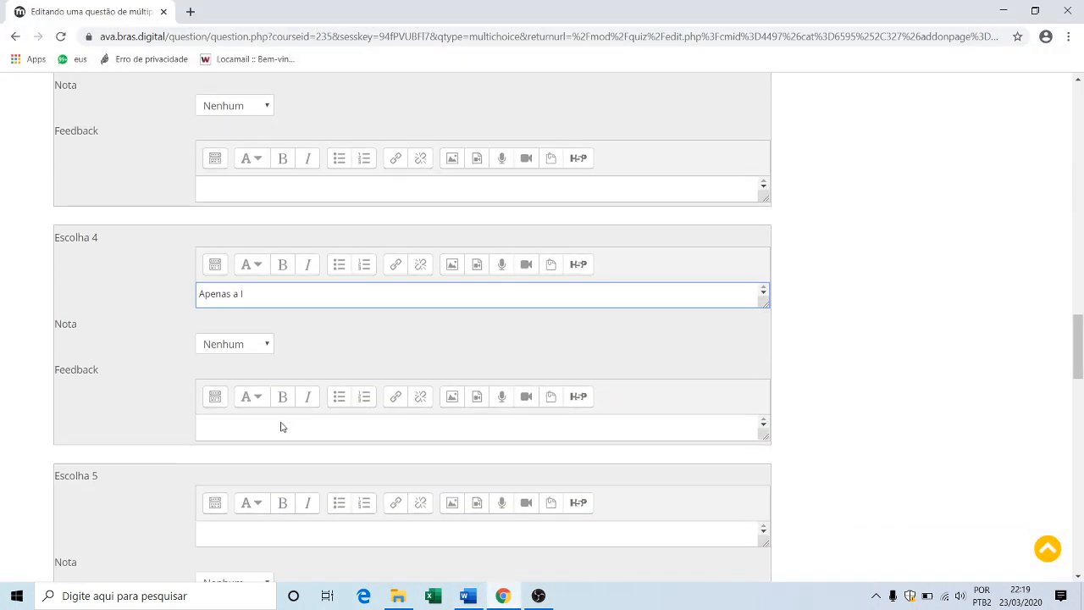
{"action": "left_click", "coordinate": [242, 470]}
{"action": "left_click", "coordinate": [508, 596]}
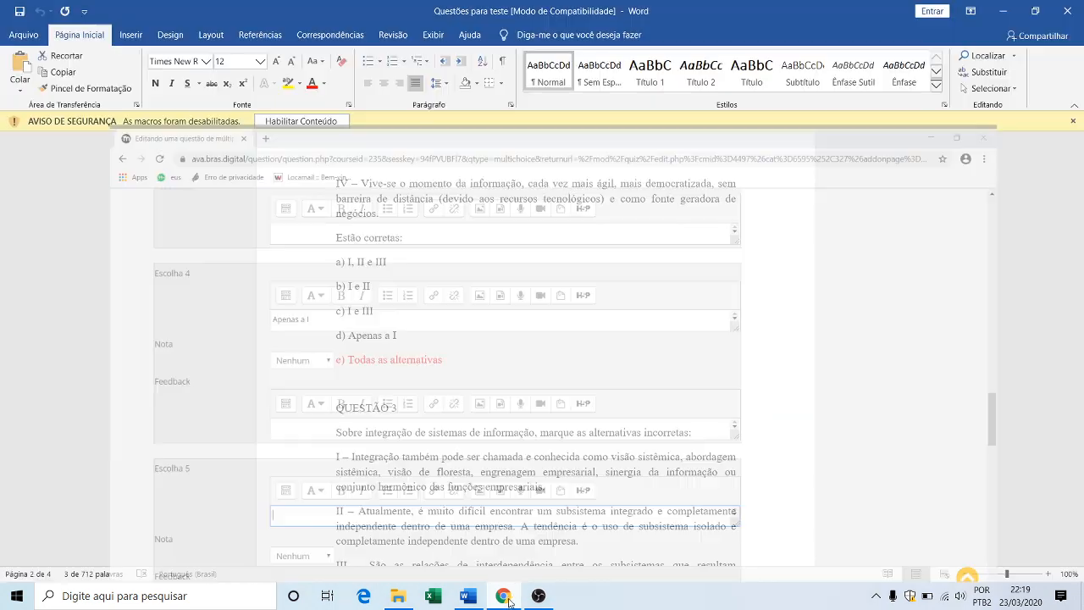
{"action": "left_click_drag", "start_coordinate": [349, 358], "coordinate": [444, 373]}
{"action": "key", "text": "ctrl+c"}
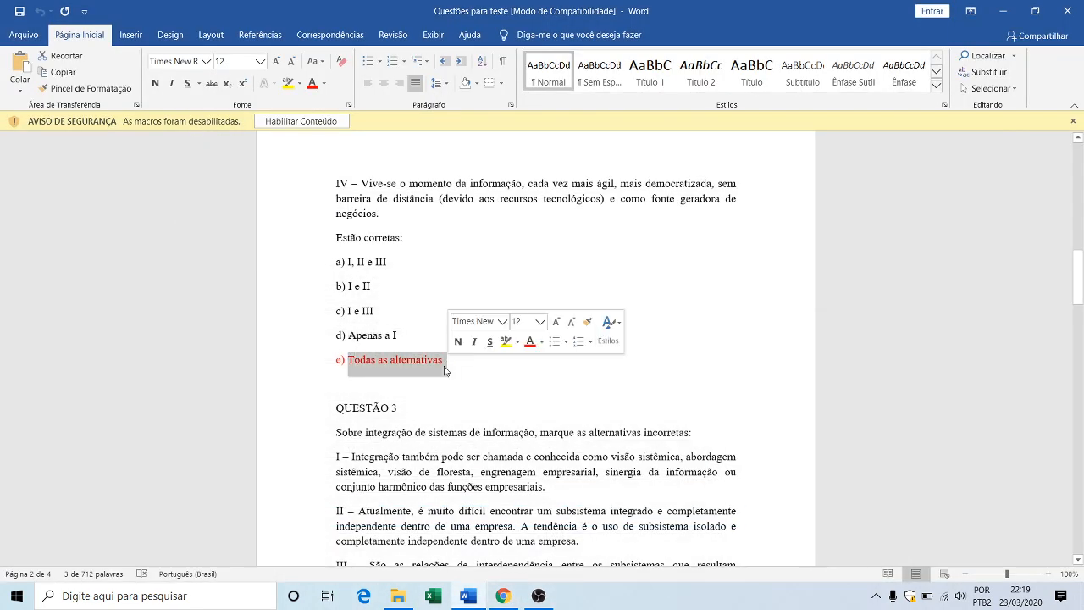
{"action": "left_click", "coordinate": [468, 595]}
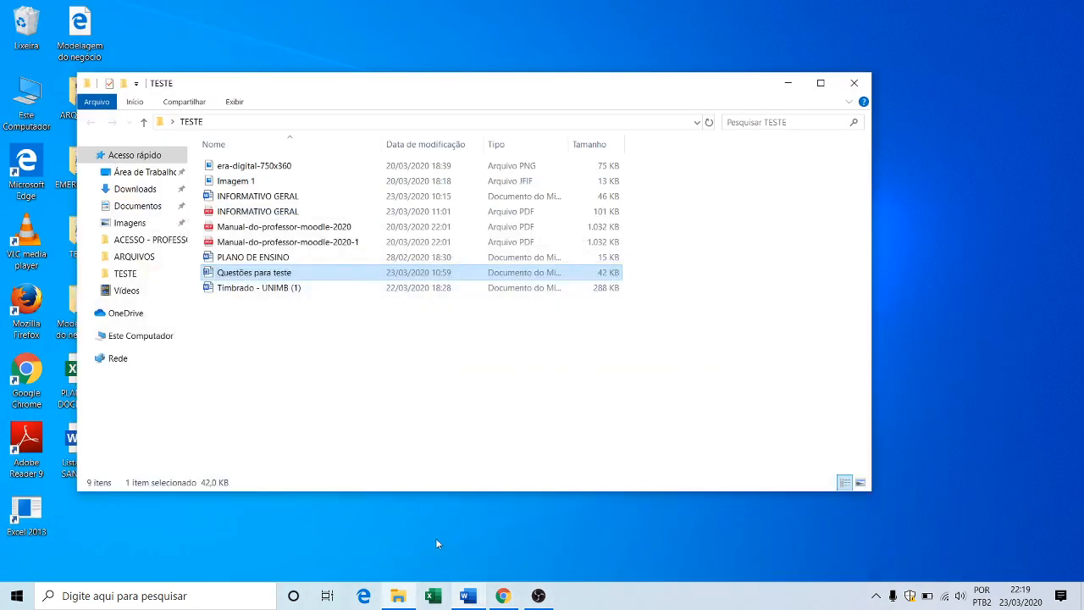
{"action": "left_click", "coordinate": [504, 595]}
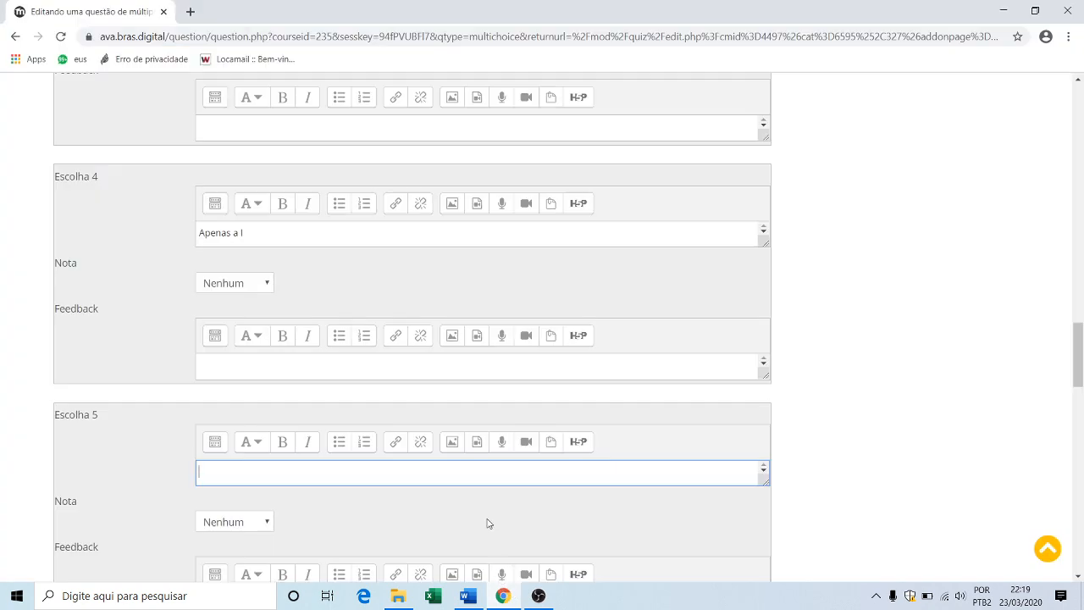
{"action": "key", "text": "ctrl+v"}
Step: Set the grade (Nota) of Escolha 5 to 100%
{"action": "scroll", "coordinate": [423, 482], "scroll_direction": "down", "scroll_amount": 3}
{"action": "left_click", "coordinate": [270, 381]}
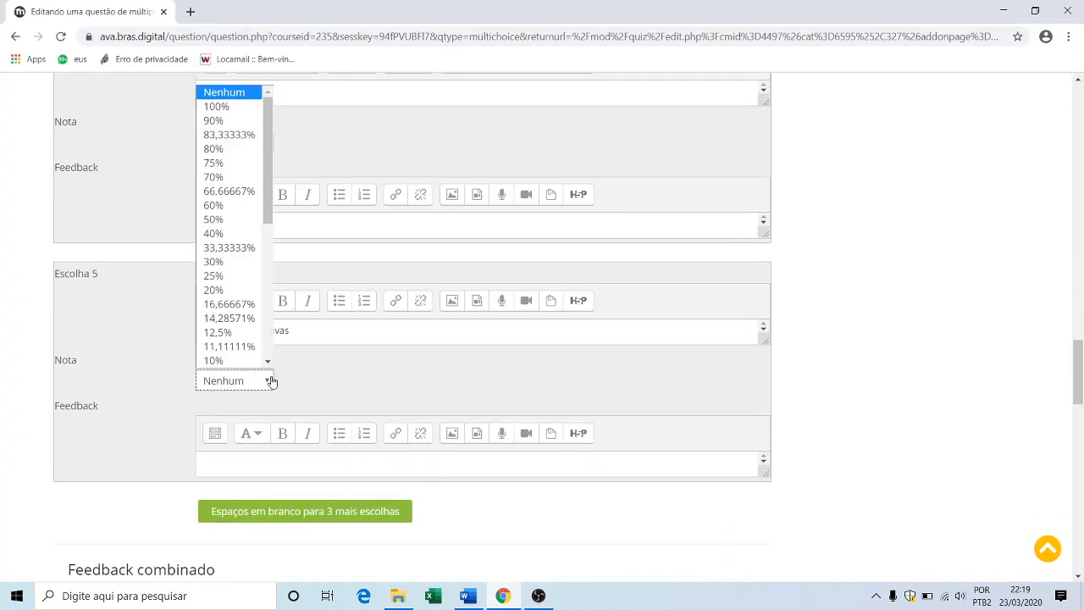
{"action": "scroll", "coordinate": [237, 364], "scroll_direction": "down", "scroll_amount": 2}
{"action": "scroll", "coordinate": [262, 239], "scroll_direction": "up", "scroll_amount": 2}
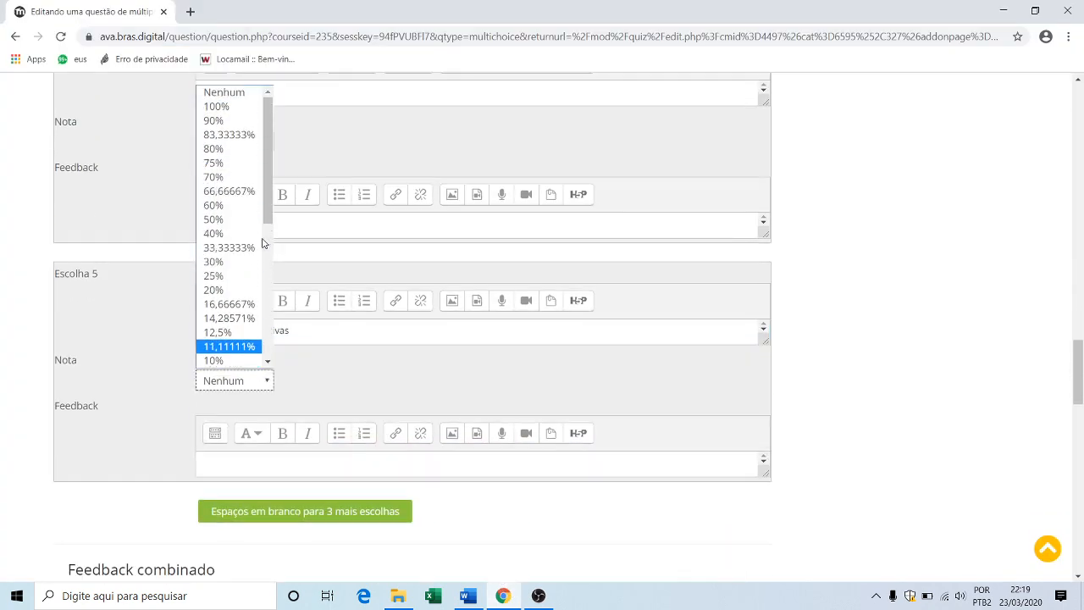
{"action": "left_click", "coordinate": [216, 107]}
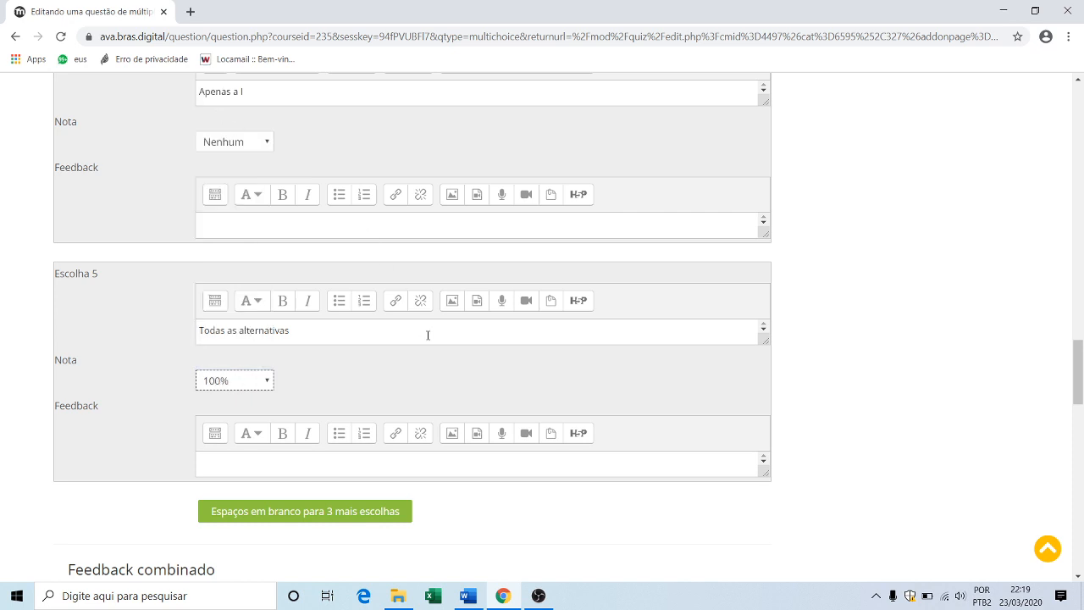
Step: Review the combined feedback texts and set the penalty for each incorrect attempt to 0%
{"action": "scroll", "coordinate": [451, 404], "scroll_direction": "down", "scroll_amount": 3}
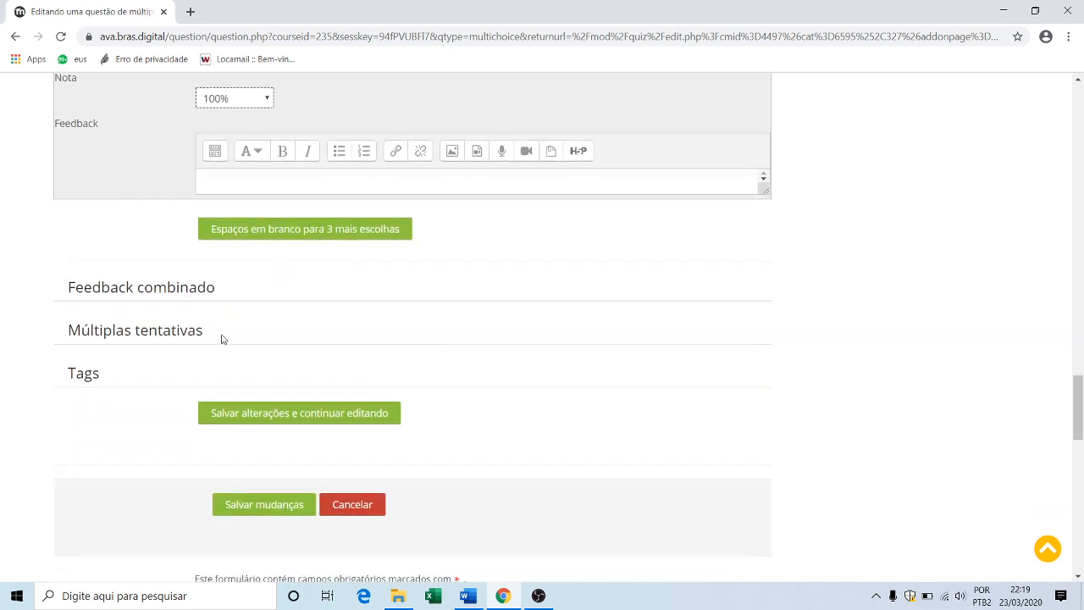
{"action": "scroll", "coordinate": [387, 362], "scroll_direction": "down", "scroll_amount": 7}
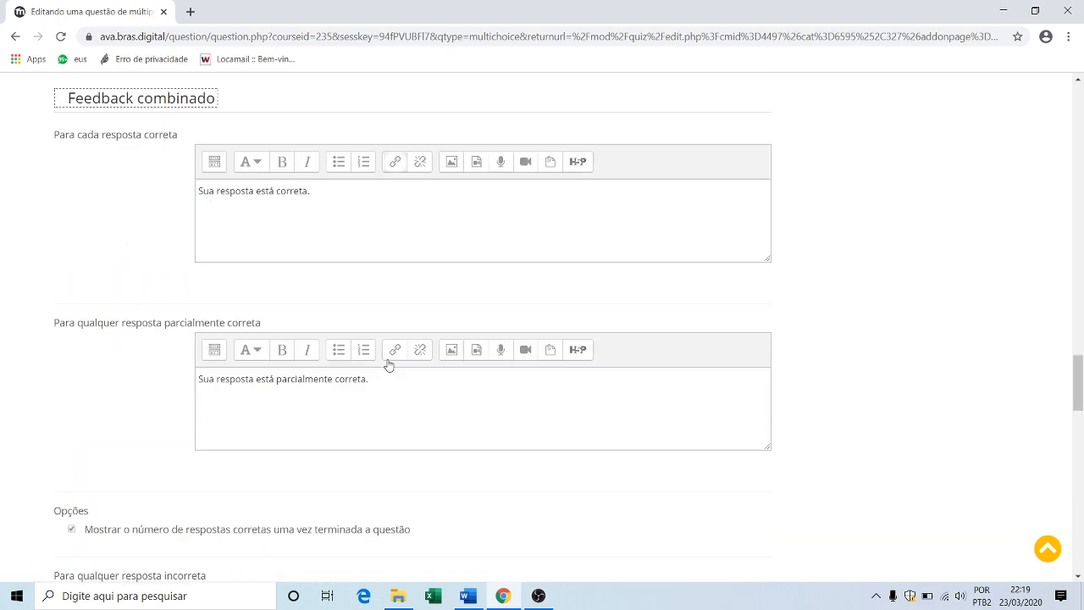
{"action": "scroll", "coordinate": [384, 360], "scroll_direction": "down", "scroll_amount": 2}
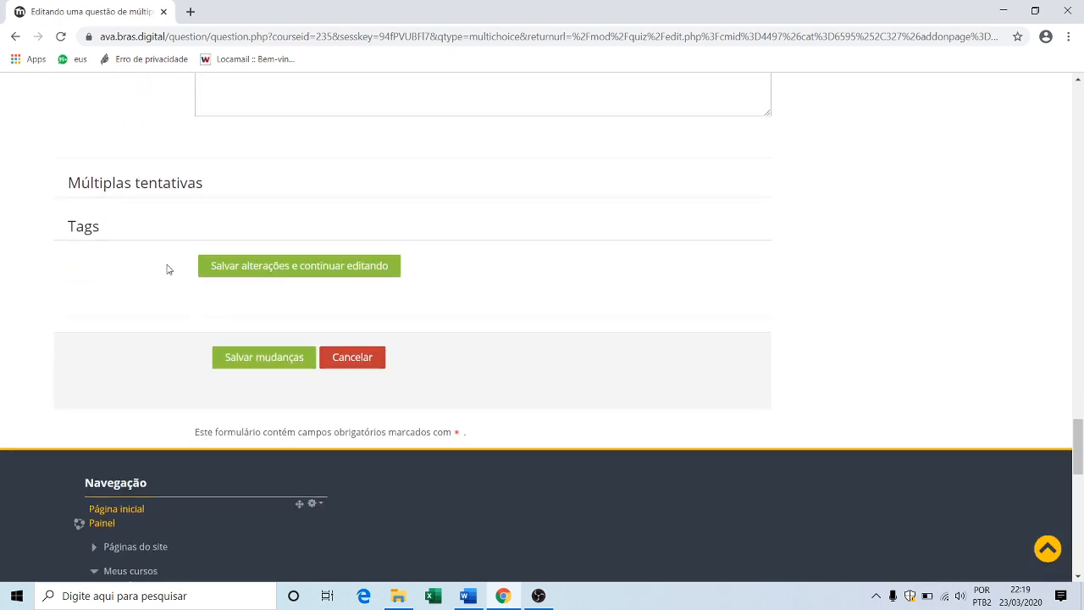
{"action": "left_click", "coordinate": [140, 185]}
{"action": "left_click", "coordinate": [263, 246]}
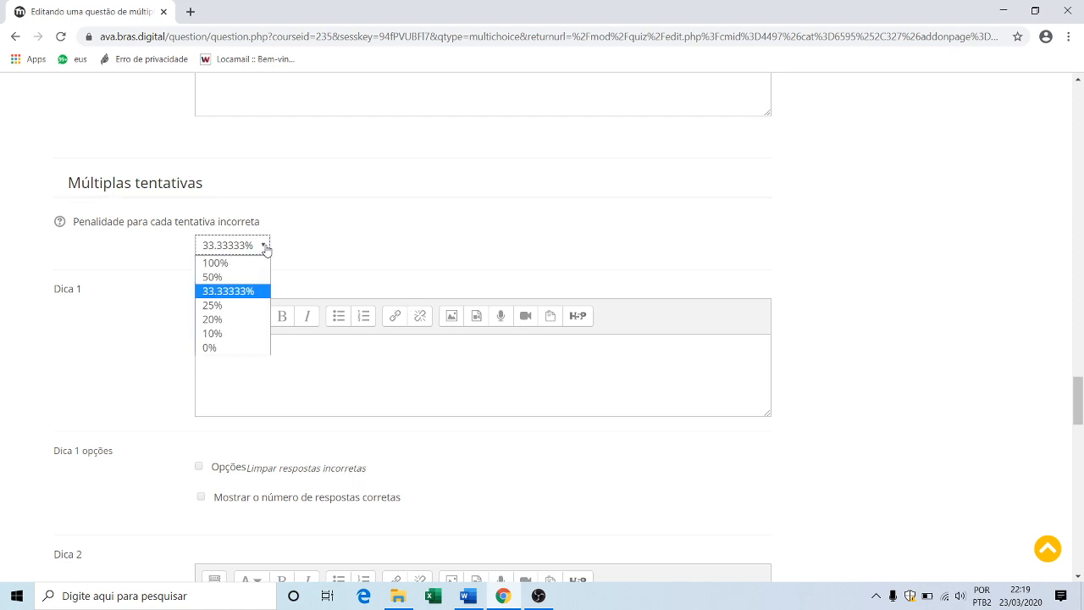
{"action": "left_click", "coordinate": [219, 347]}
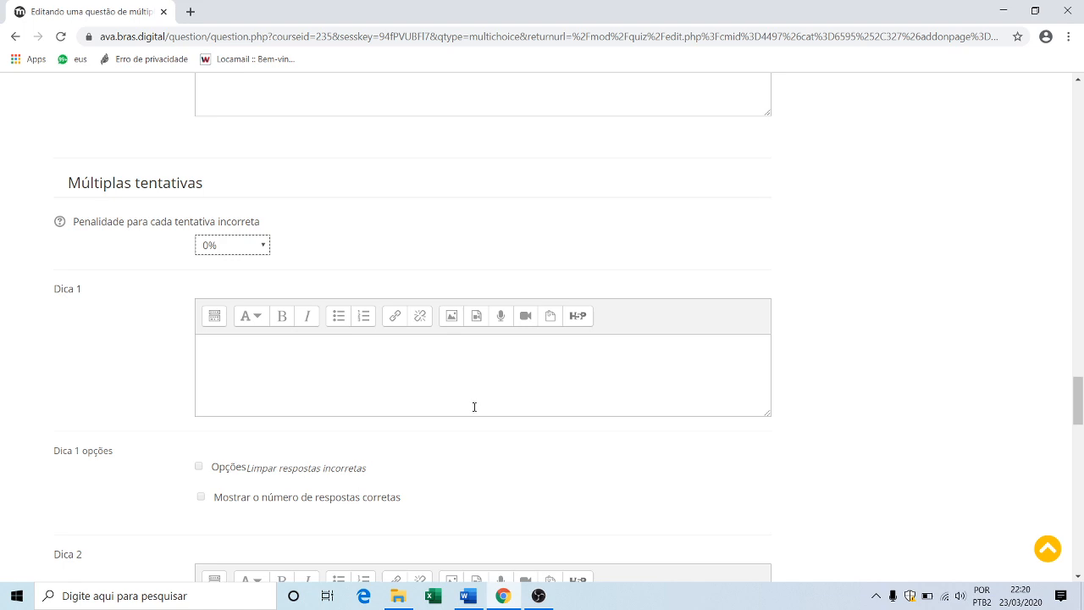
Step: Save the completed multiple-choice question "Questão 02" to the quiz
{"action": "scroll", "coordinate": [474, 406], "scroll_direction": "down", "scroll_amount": 5}
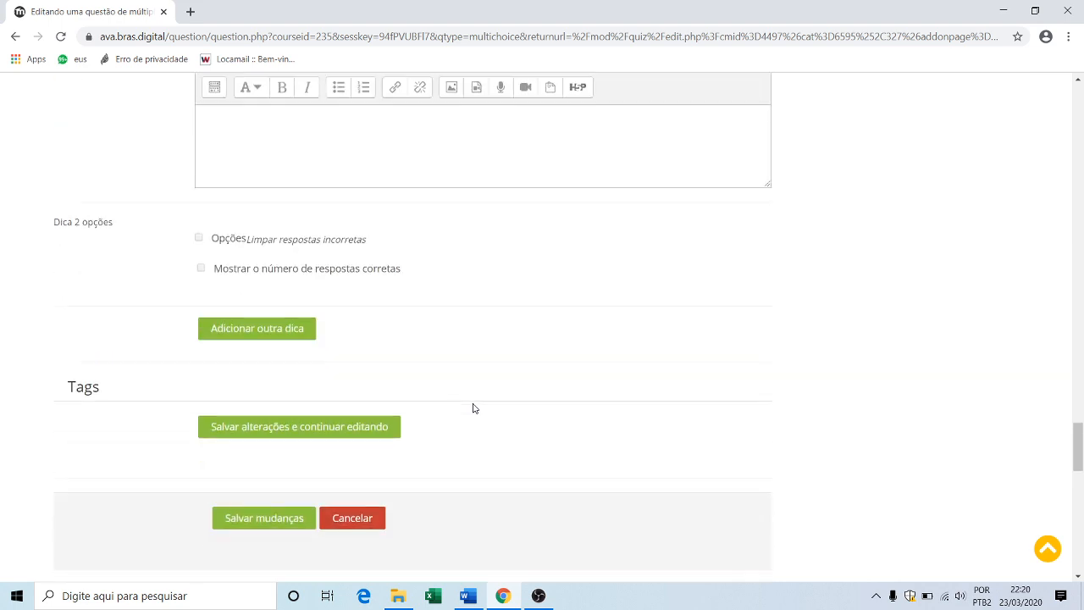
{"action": "scroll", "coordinate": [474, 408], "scroll_direction": "down", "scroll_amount": 2}
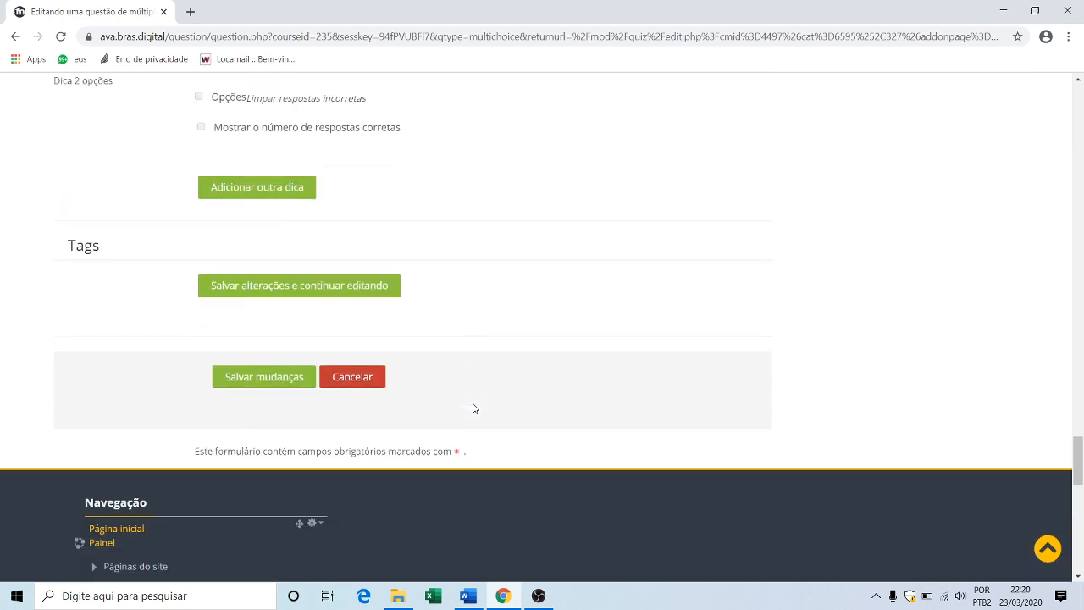
{"action": "left_click", "coordinate": [255, 381]}
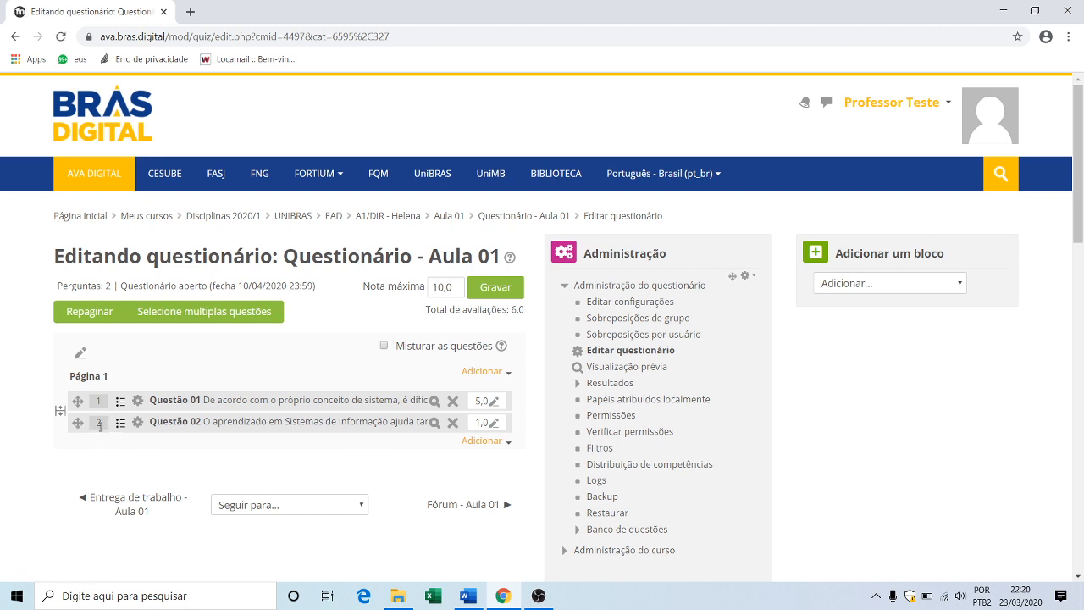
Step: Set the mark of Questão 02 to 5 and save the quiz's maximum grade
{"action": "left_click", "coordinate": [494, 423]}
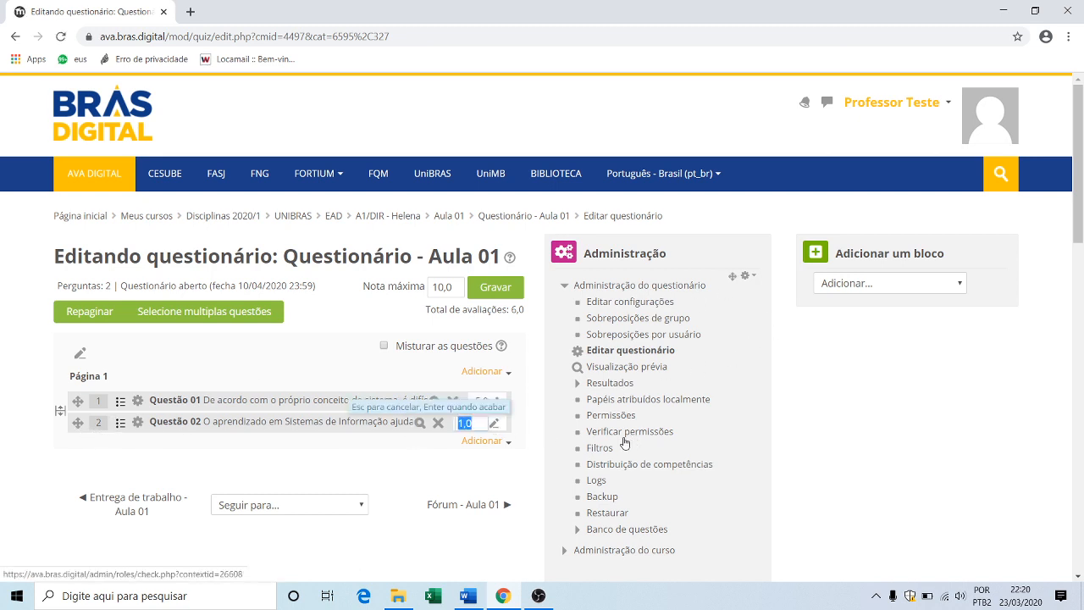
{"action": "type", "text": "5"}
{"action": "key", "text": "Return"}
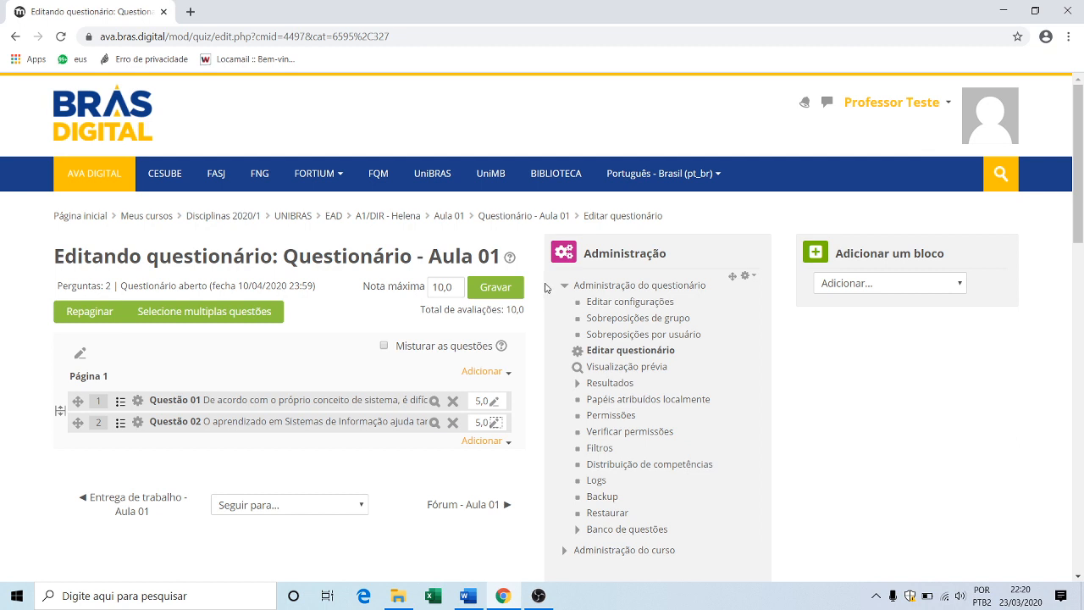
{"action": "left_click", "coordinate": [497, 287]}
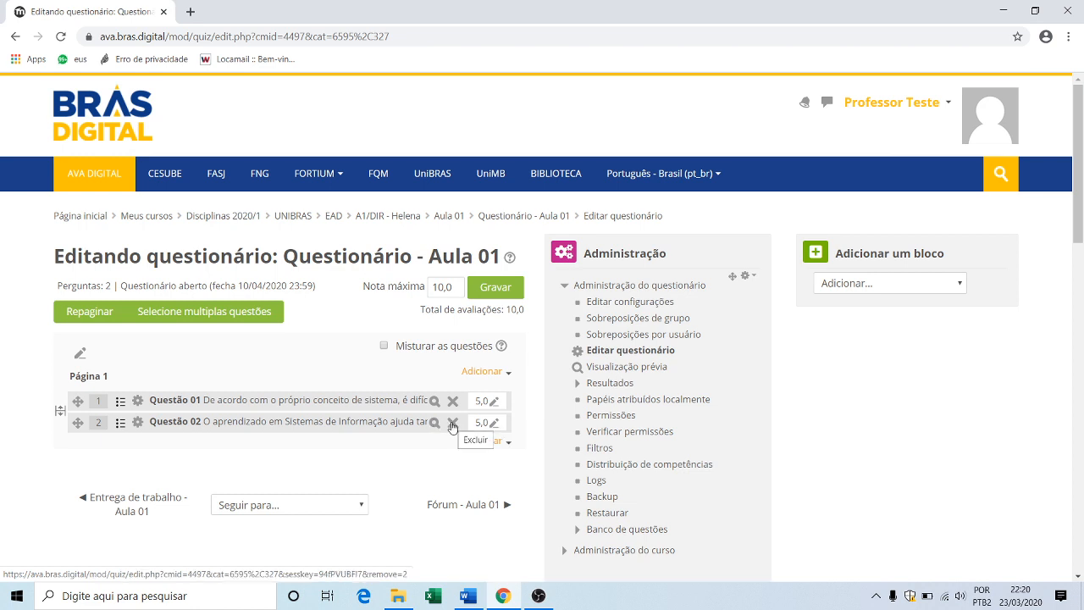
{"action": "left_click", "coordinate": [501, 289]}
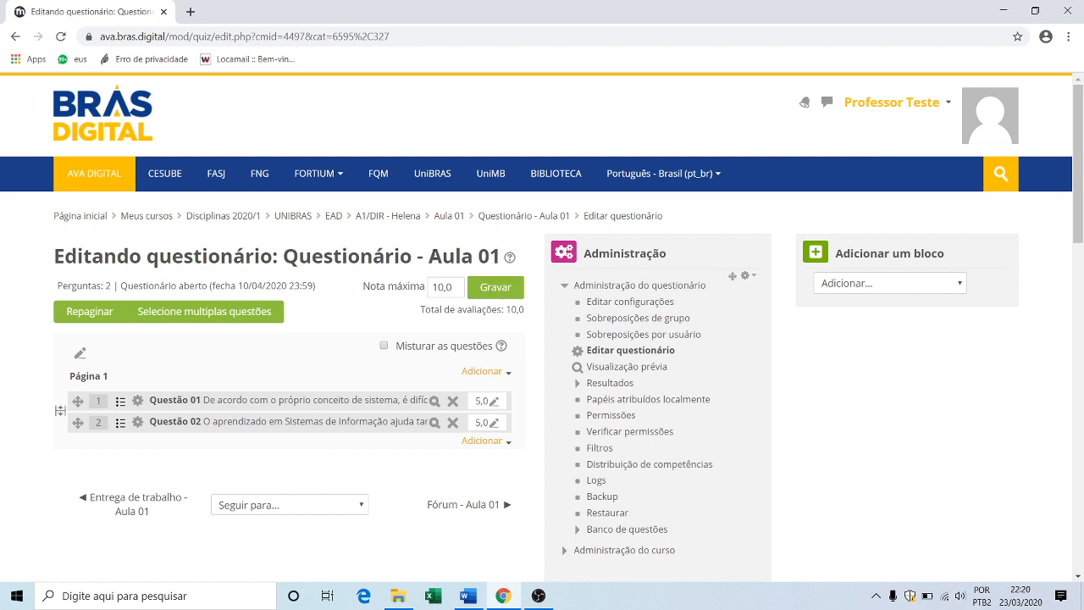
Step: Return to the course page and turn course editing off
{"action": "left_click", "coordinate": [401, 219]}
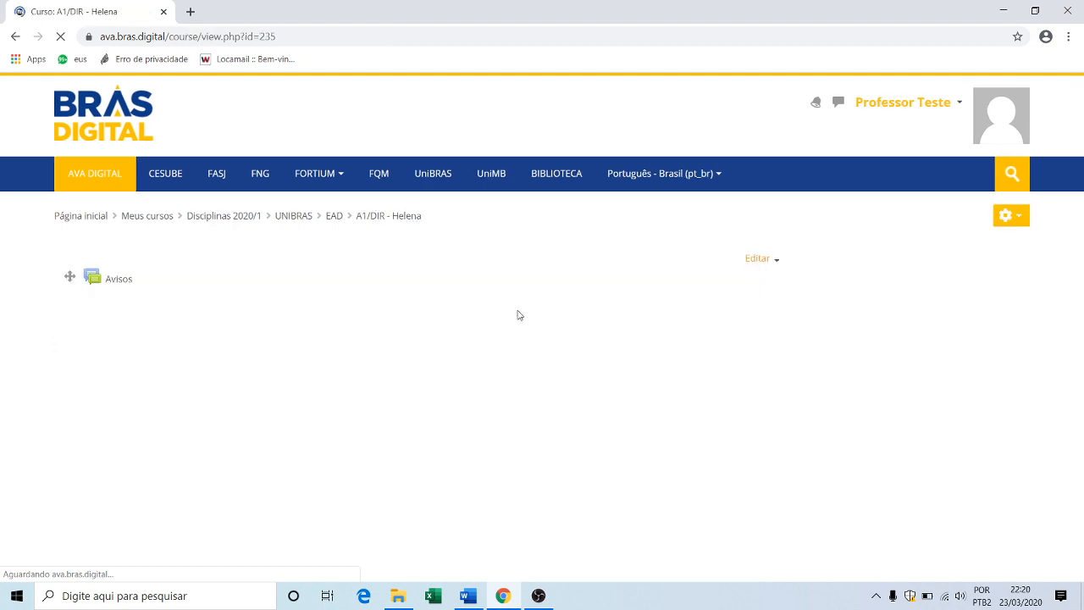
{"action": "scroll", "coordinate": [476, 383], "scroll_direction": "down", "scroll_amount": 2}
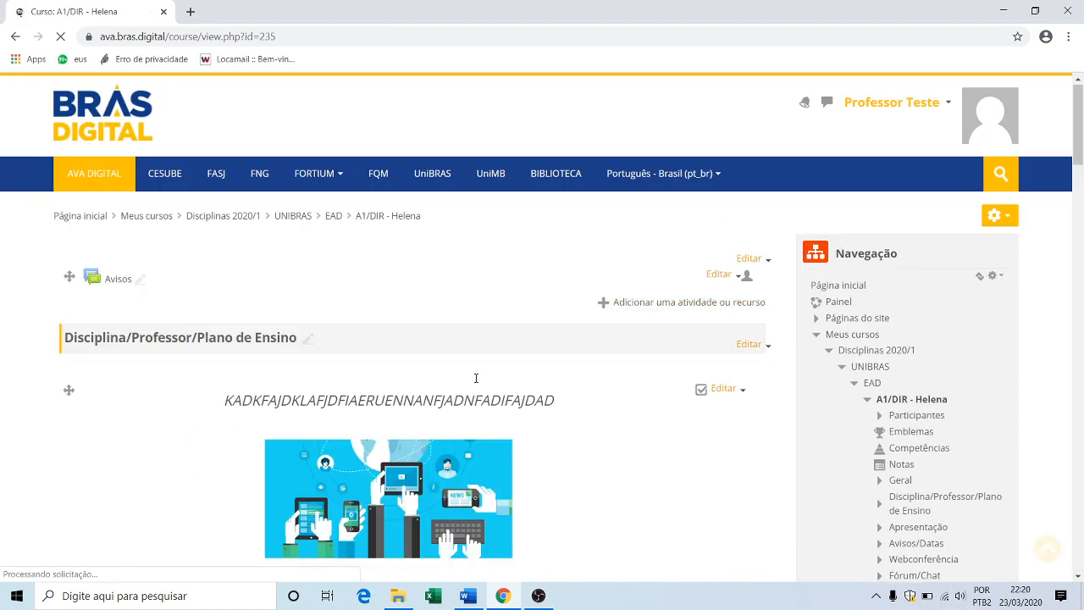
{"action": "left_click", "coordinate": [1006, 216]}
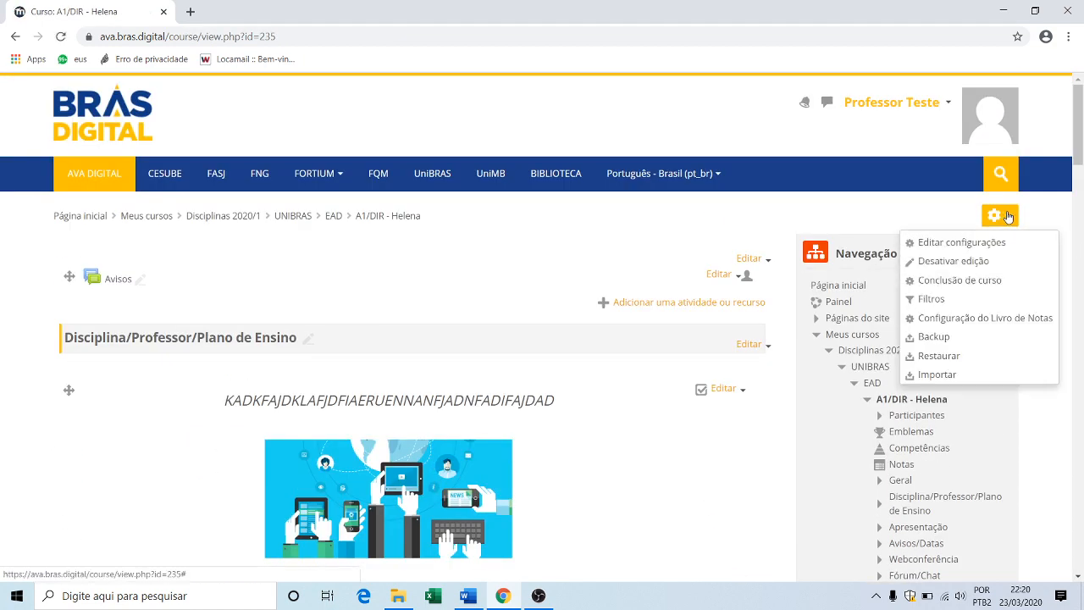
{"action": "left_click", "coordinate": [952, 261]}
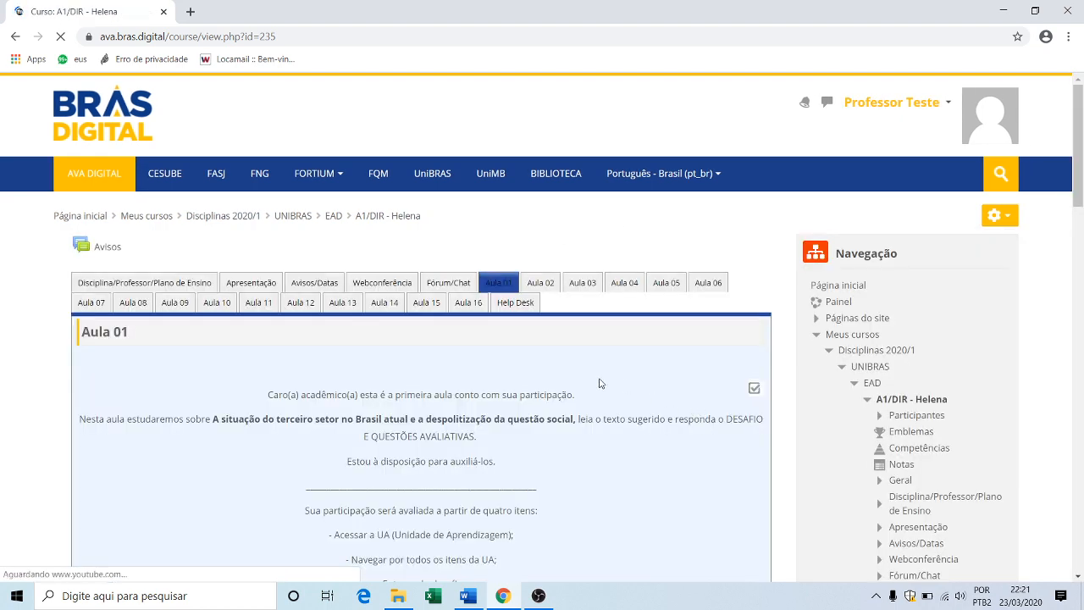
Step: Open the quiz "Questionário - Aula 01" from the Aula 01 section and view its details
{"action": "scroll", "coordinate": [600, 380], "scroll_direction": "down", "scroll_amount": 5}
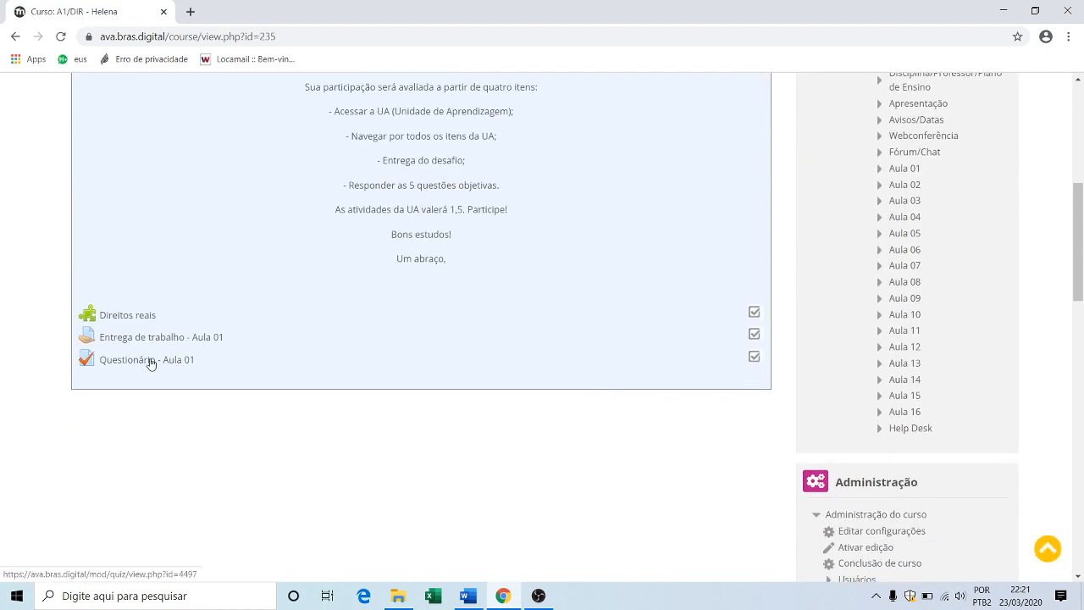
{"action": "left_click", "coordinate": [150, 362]}
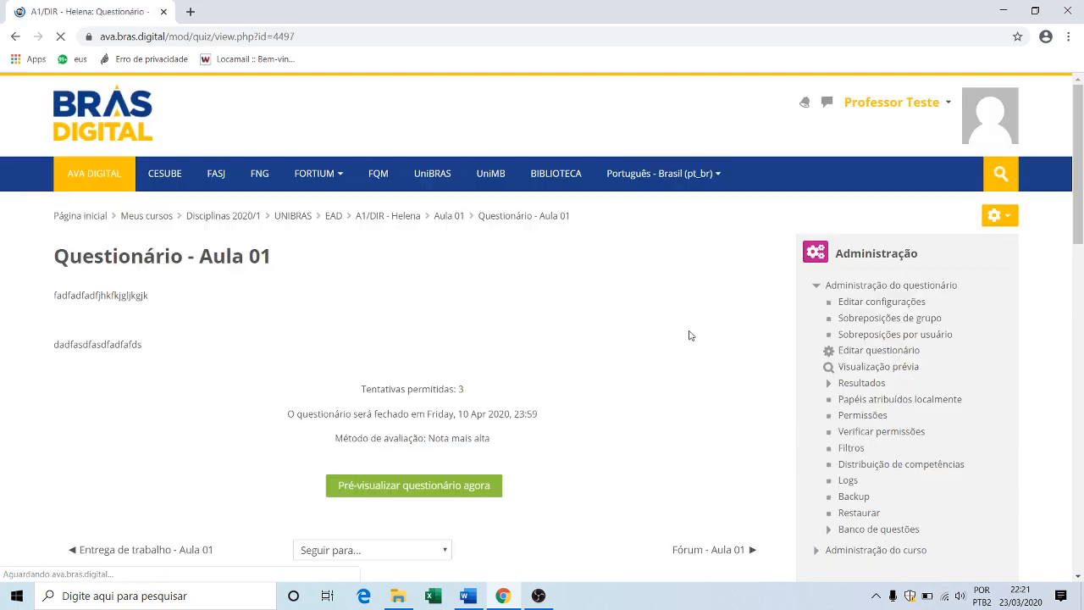
{"action": "scroll", "coordinate": [718, 339], "scroll_direction": "down", "scroll_amount": 2}
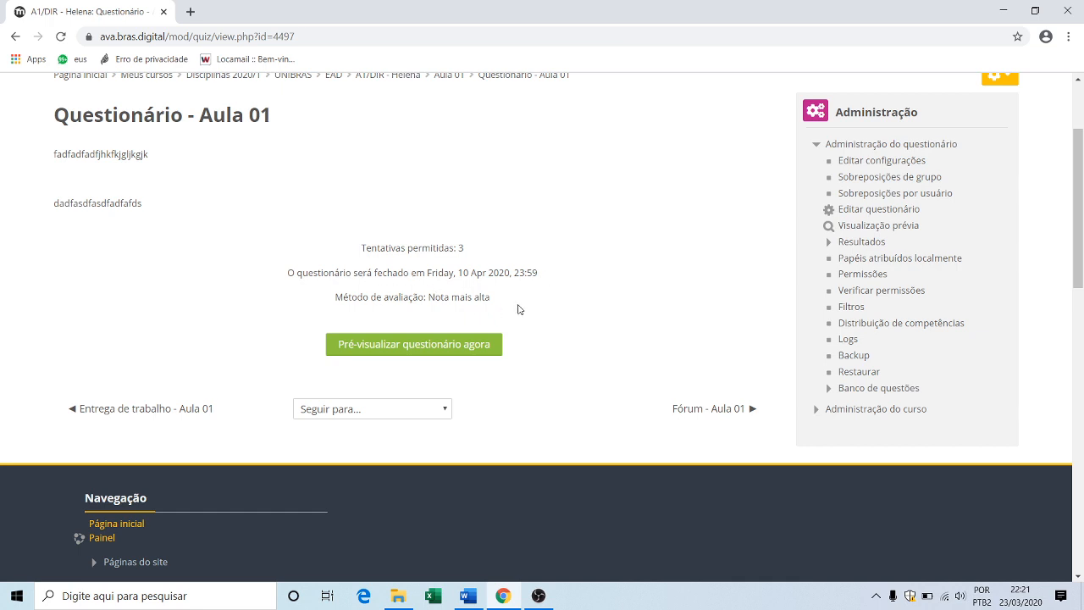
Step: Preview the quiz to review both questions with their answer options, and return to the course page
{"action": "left_click", "coordinate": [434, 347]}
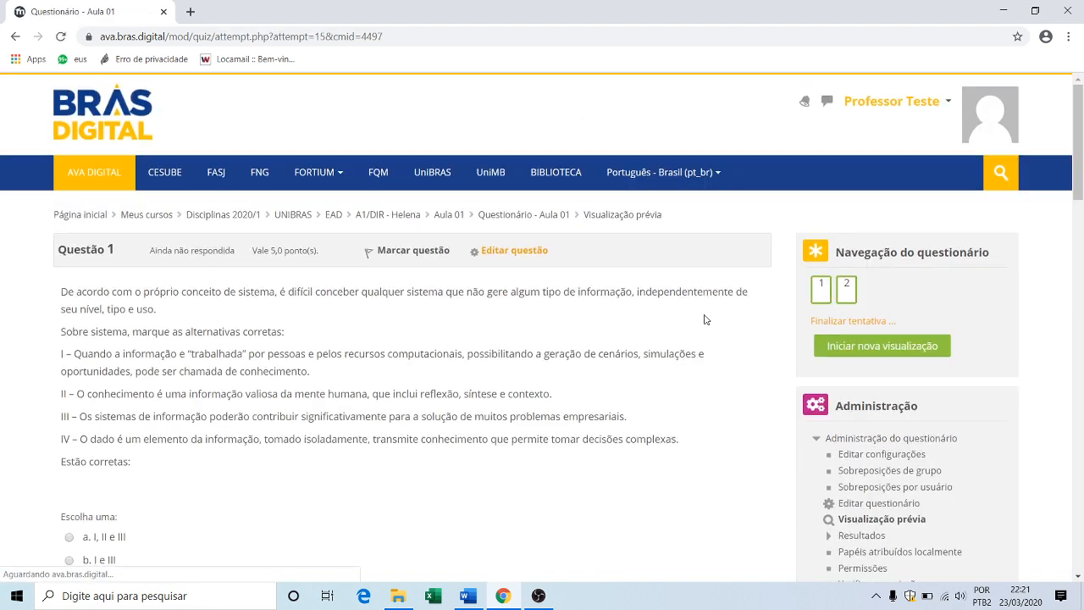
{"action": "scroll", "coordinate": [704, 319], "scroll_direction": "down", "scroll_amount": 3}
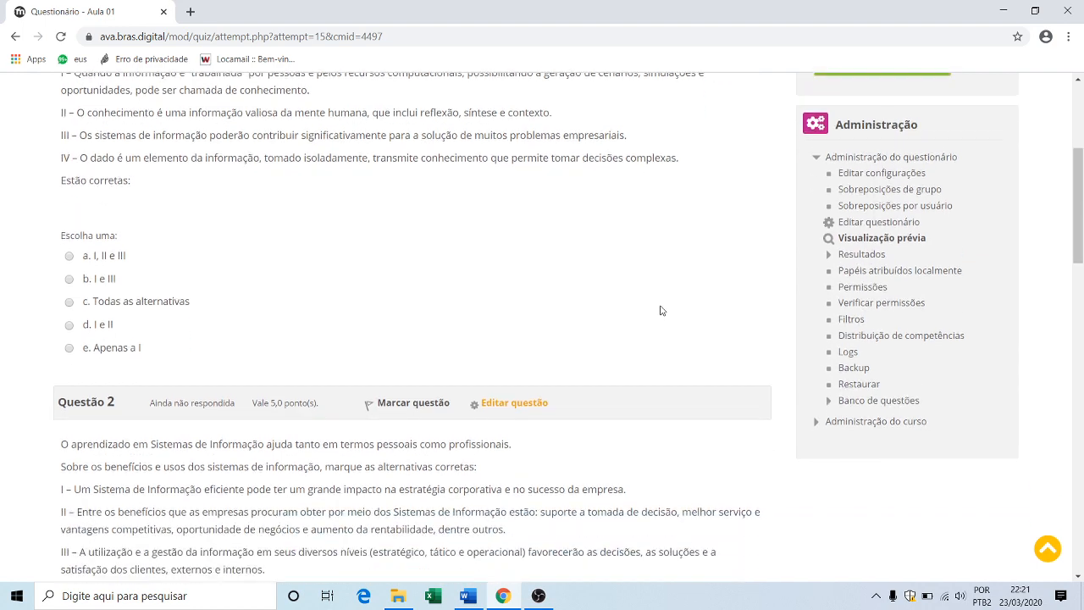
{"action": "scroll", "coordinate": [662, 310], "scroll_direction": "up", "scroll_amount": 3}
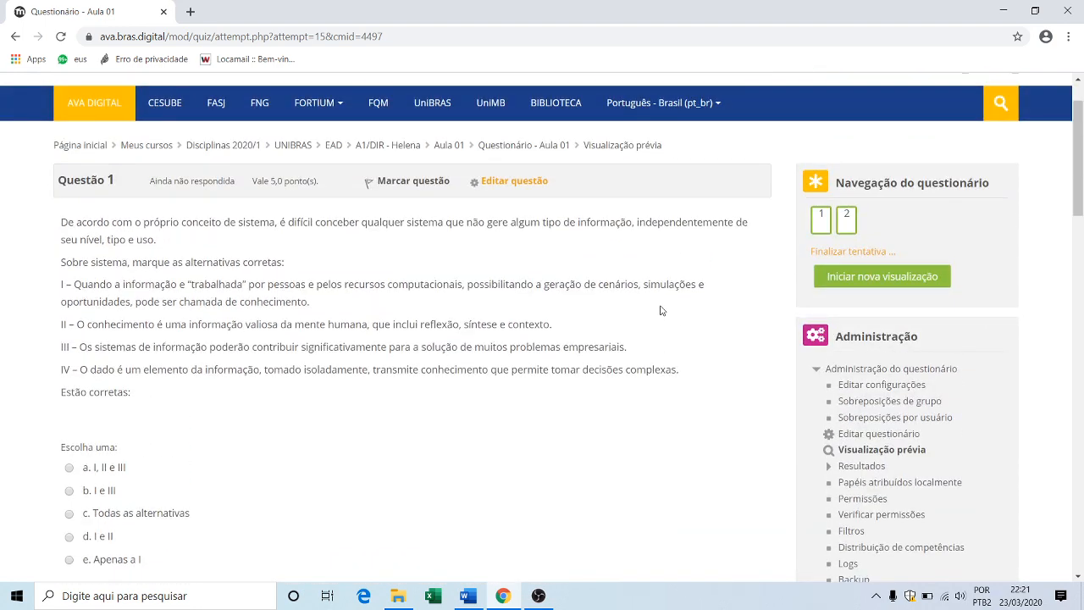
{"action": "scroll", "coordinate": [662, 310], "scroll_direction": "down", "scroll_amount": 7}
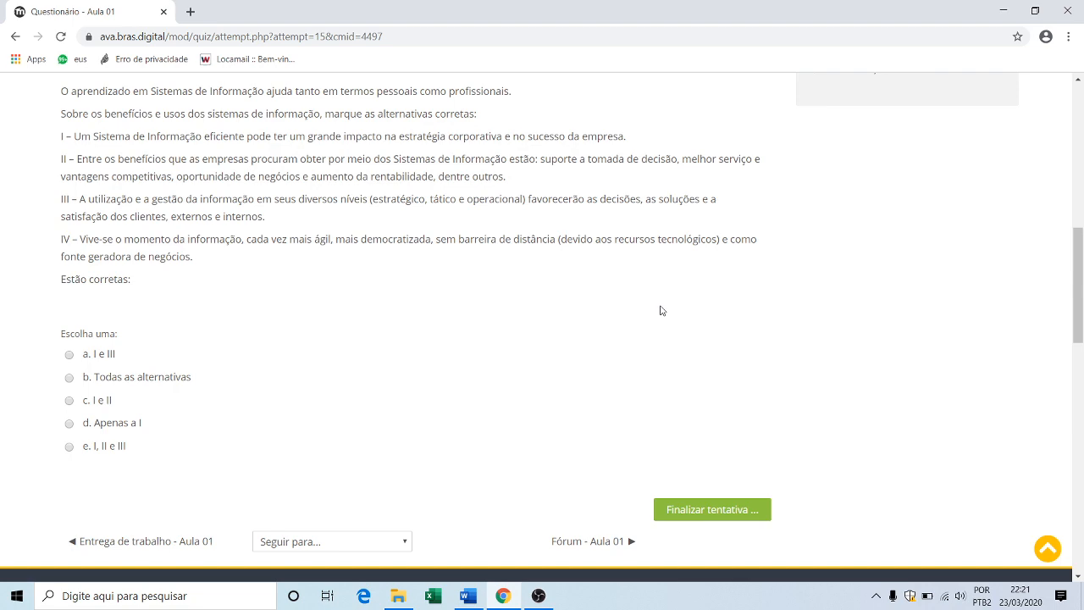
{"action": "scroll", "coordinate": [661, 309], "scroll_direction": "up", "scroll_amount": 6}
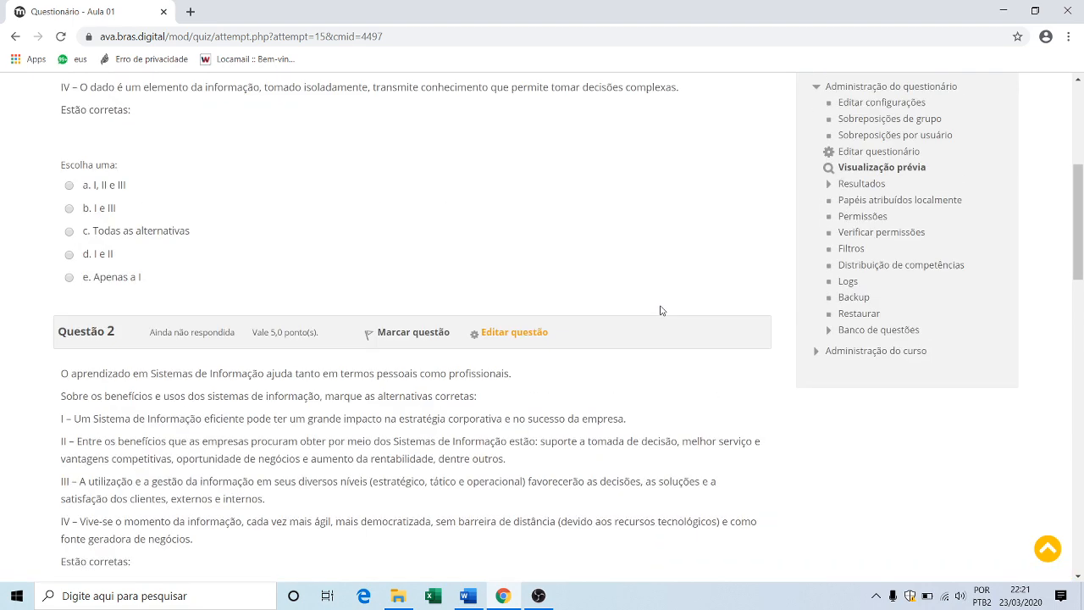
{"action": "scroll", "coordinate": [661, 309], "scroll_direction": "up", "scroll_amount": 2}
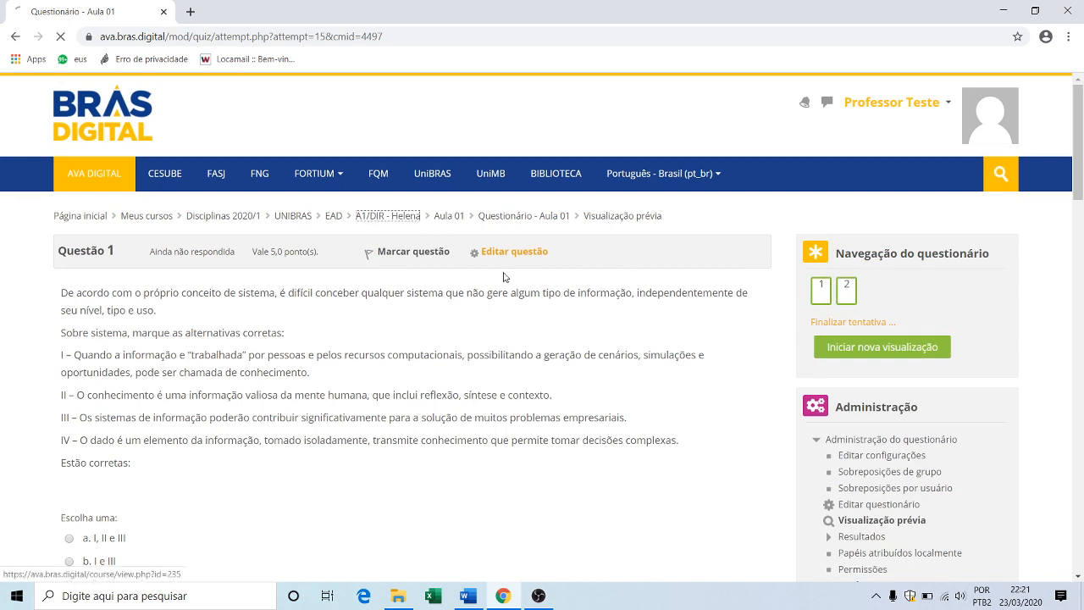
{"action": "left_click", "coordinate": [394, 216]}
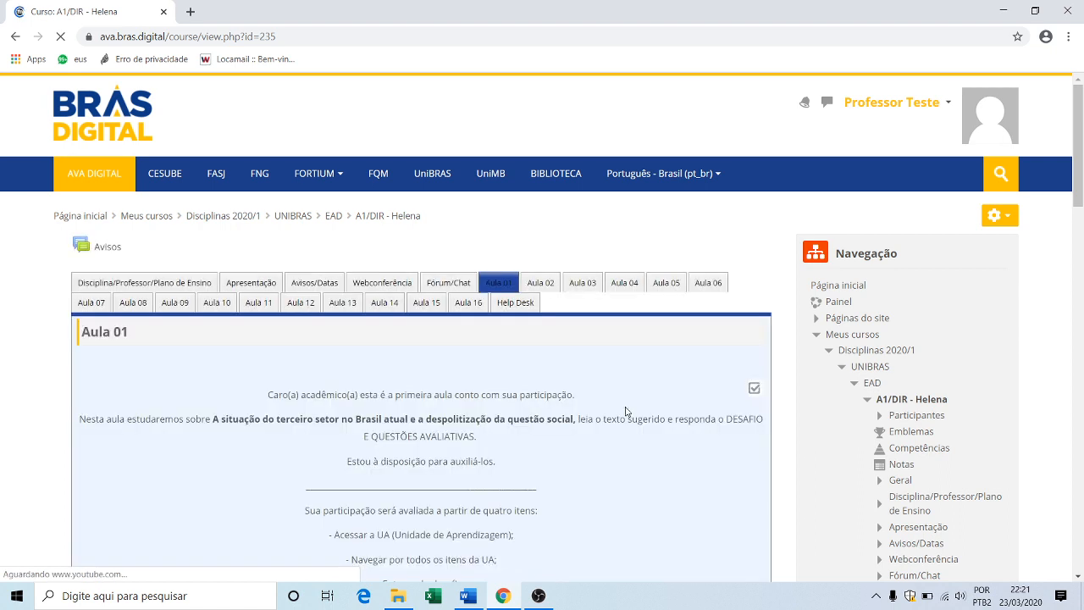